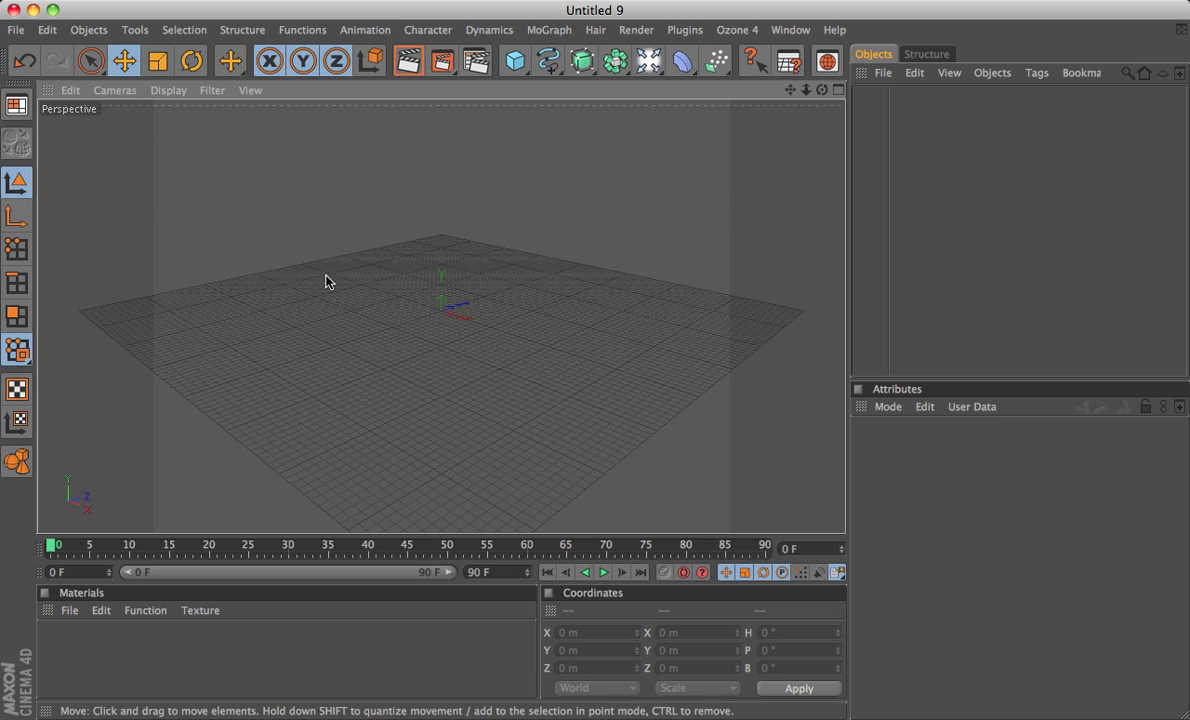
- Add a cube primitive to the empty scene and frame it from slightly above in the perspective view
{"action": "left_click", "coordinate": [516, 62]}
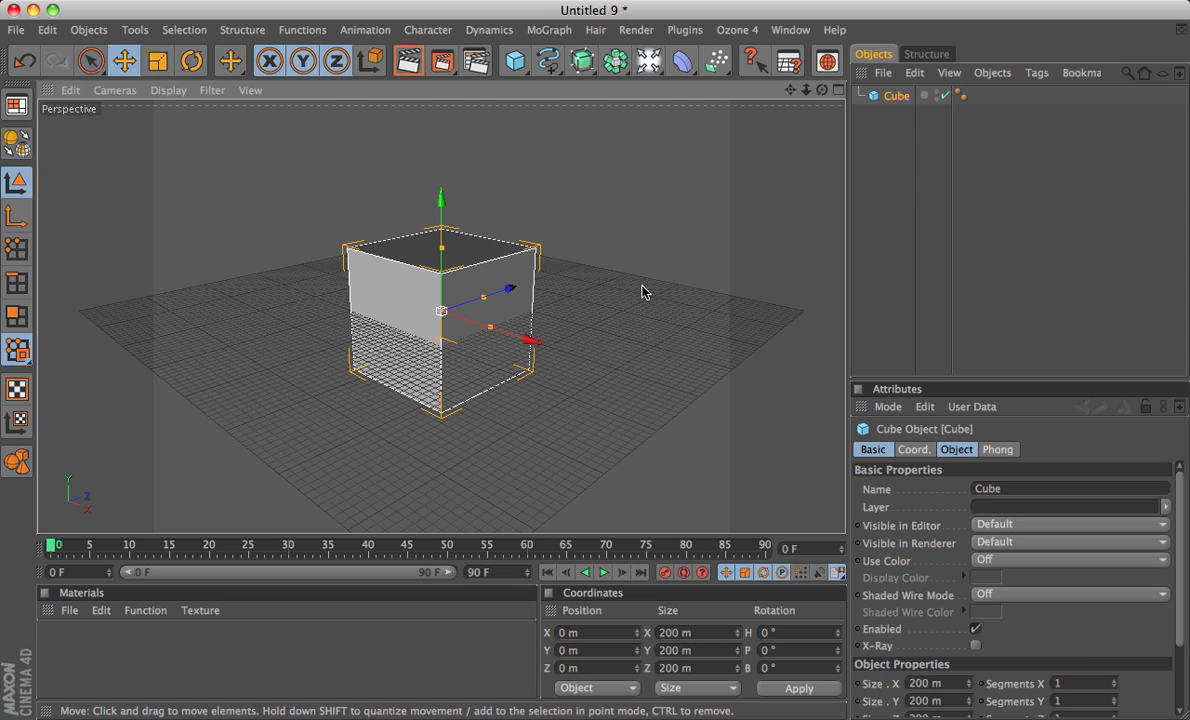
{"action": "left_click_drag", "start_coordinate": [643, 285], "coordinate": [730, 390], "text": "alt"}
{"action": "left_click_drag", "start_coordinate": [645, 340], "coordinate": [643, 284], "text": "alt"}
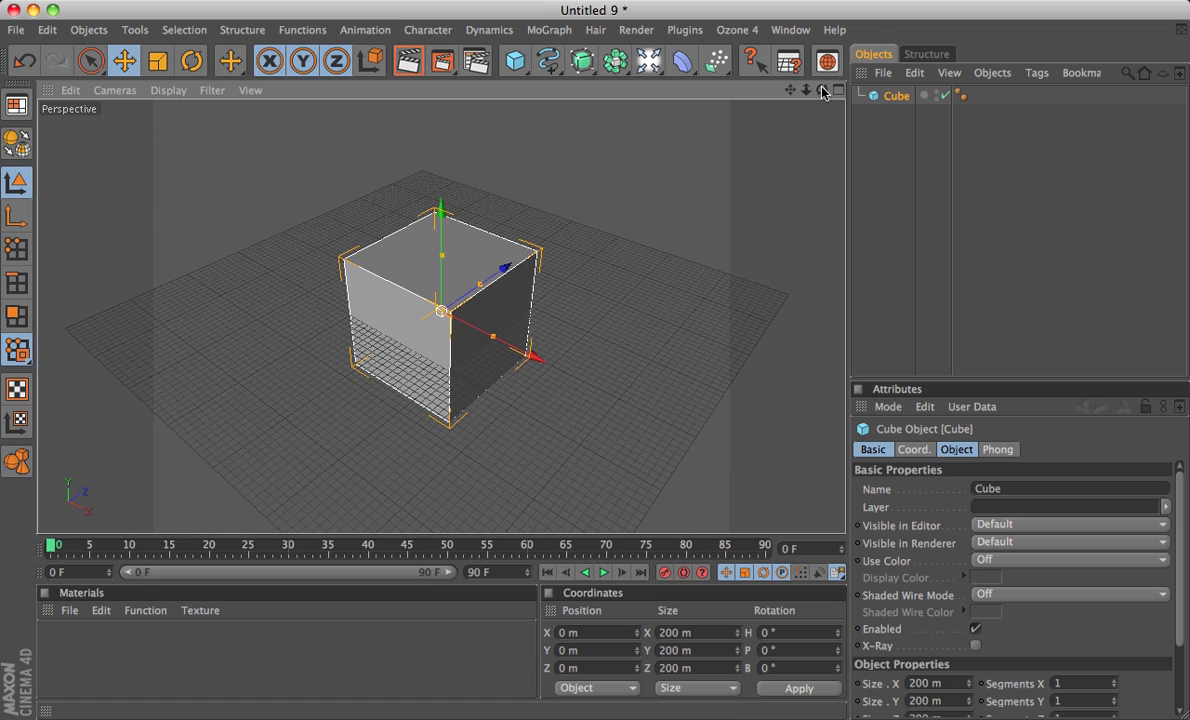
{"action": "left_click_drag", "start_coordinate": [822, 91], "coordinate": [800, 118]}
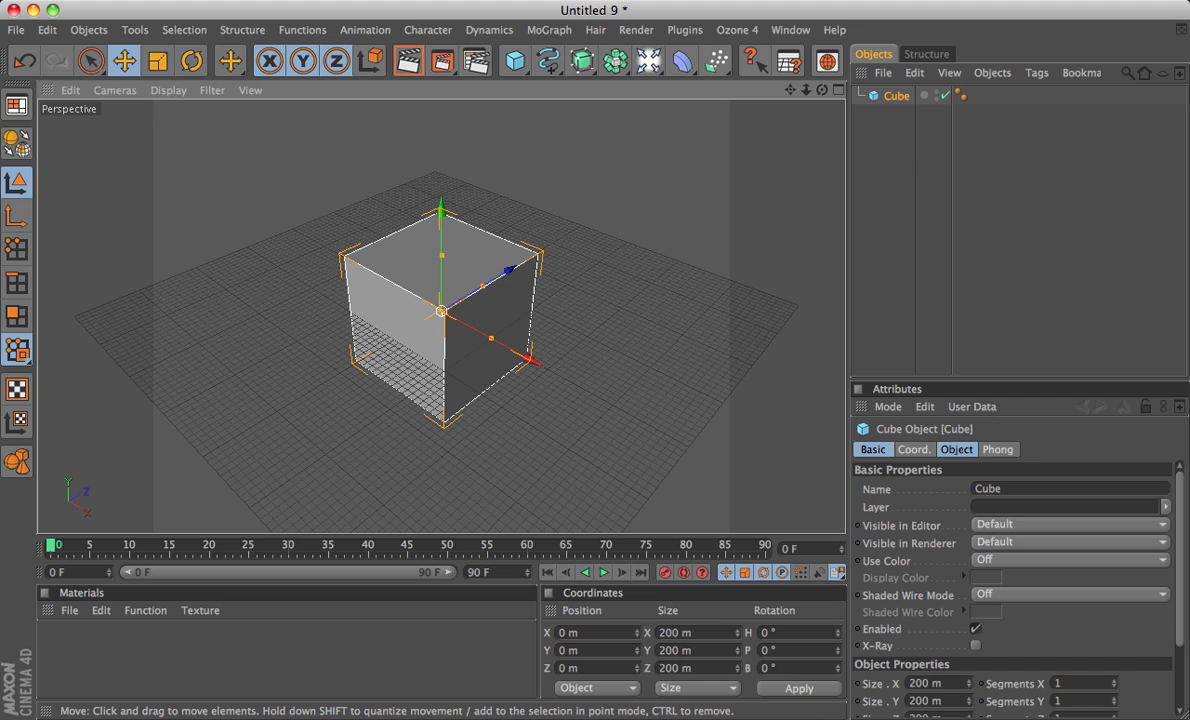
{"action": "middle_click_drag", "start_coordinate": [652, 439], "coordinate": [703, 469], "text": "alt"}
{"action": "left_click_drag", "start_coordinate": [665, 430], "coordinate": [653, 433], "text": "alt"}
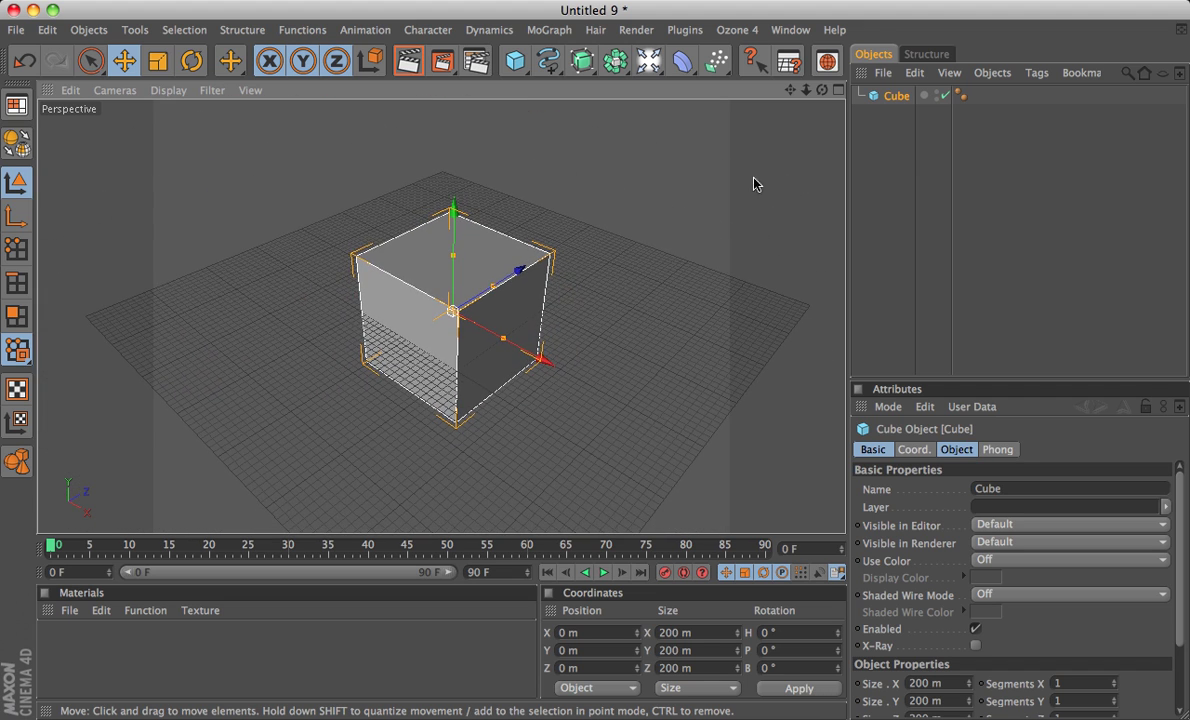
{"action": "left_click_drag", "start_coordinate": [790, 91], "coordinate": [787, 150]}
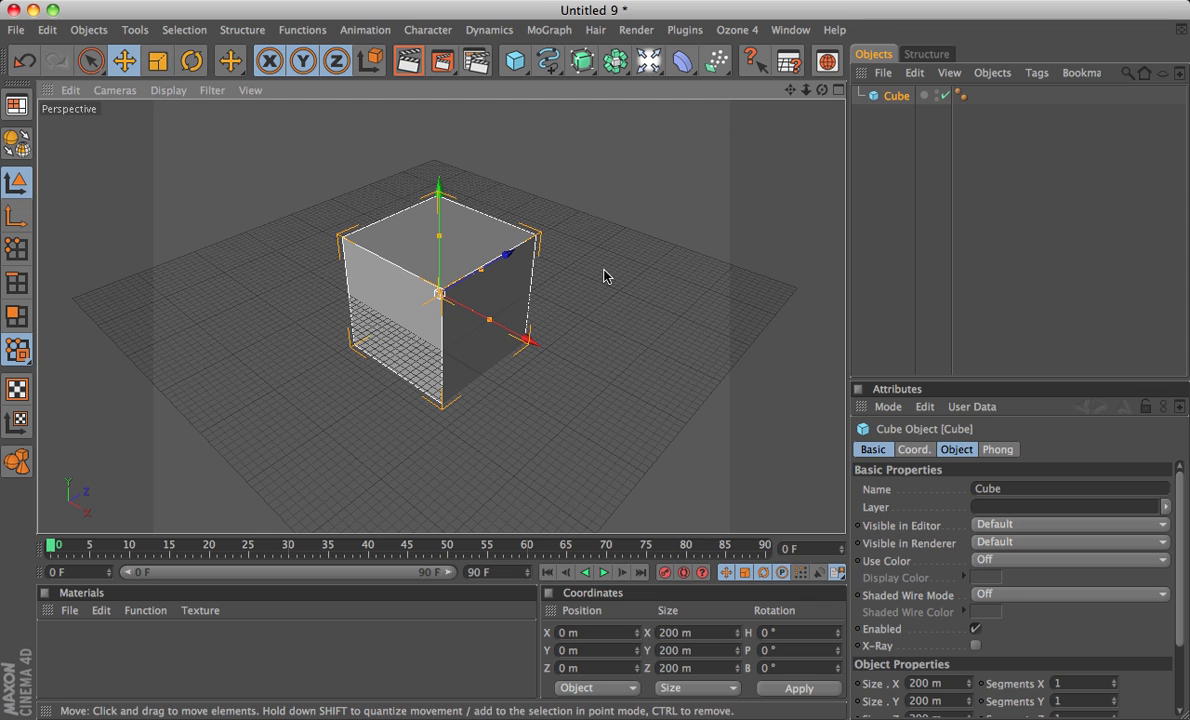
- Examine the cube in the perspective view from close up, from far away and from different angles
{"action": "scroll", "coordinate": [604, 276], "scroll_direction": "up", "scroll_amount": 8}
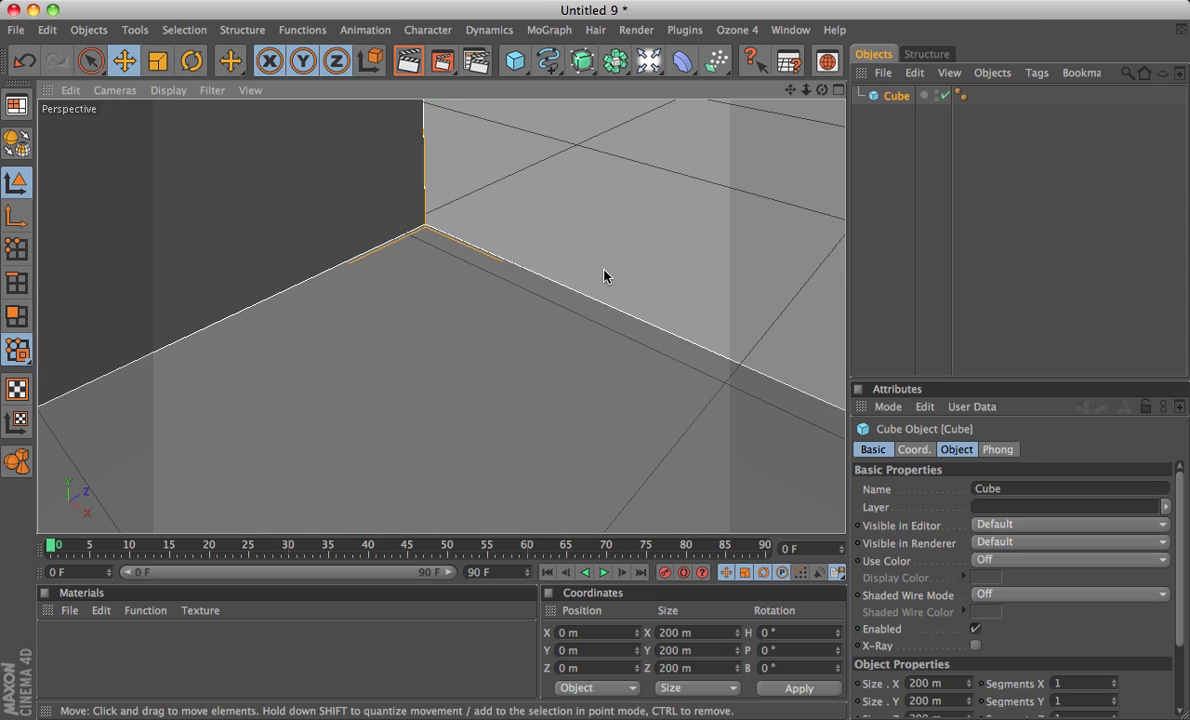
{"action": "scroll", "coordinate": [604, 276], "scroll_direction": "down", "scroll_amount": 5}
{"action": "scroll", "coordinate": [604, 276], "scroll_direction": "up", "scroll_amount": 5}
{"action": "scroll", "coordinate": [604, 276], "scroll_direction": "down", "scroll_amount": 5}
{"action": "scroll", "coordinate": [605, 276], "scroll_direction": "up", "scroll_amount": 2}
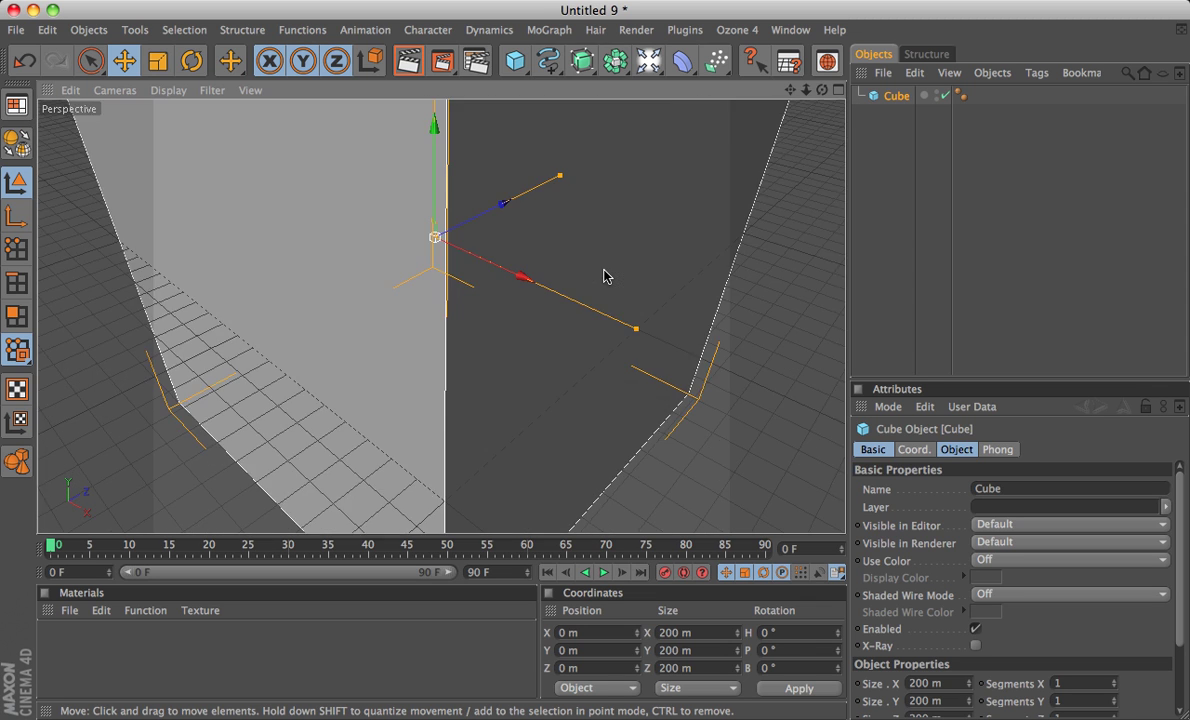
{"action": "scroll", "coordinate": [605, 276], "scroll_direction": "down", "scroll_amount": 4}
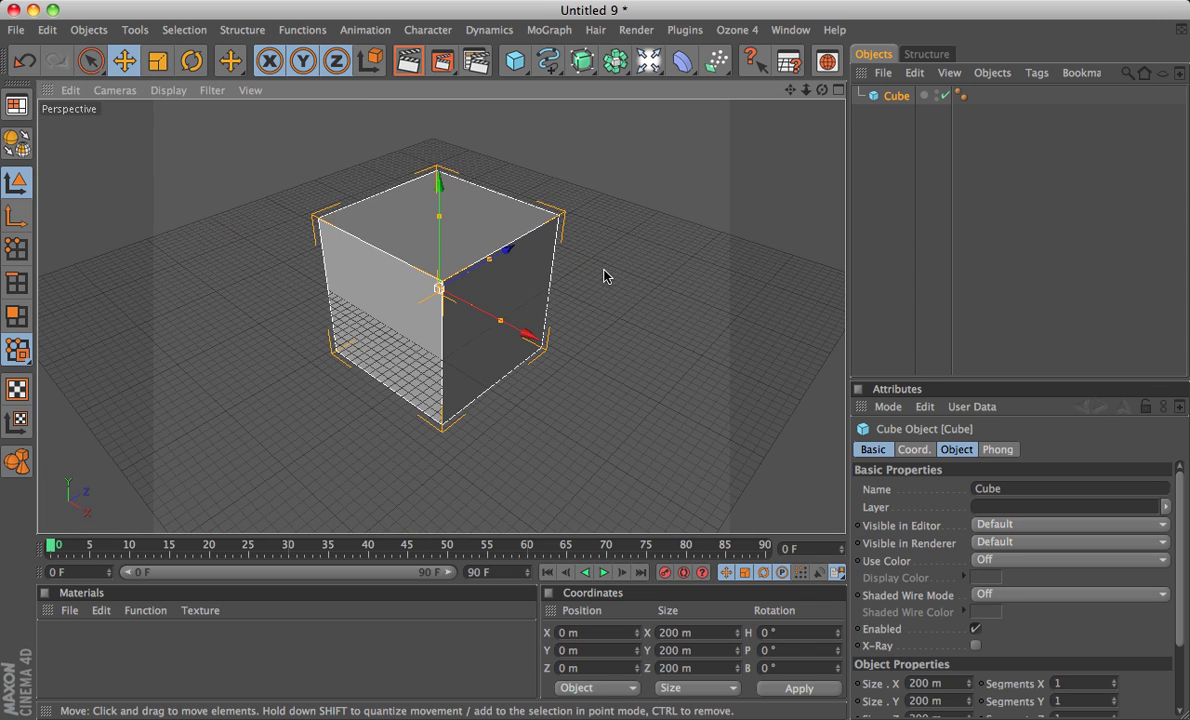
{"action": "left_click", "coordinate": [806, 90]}
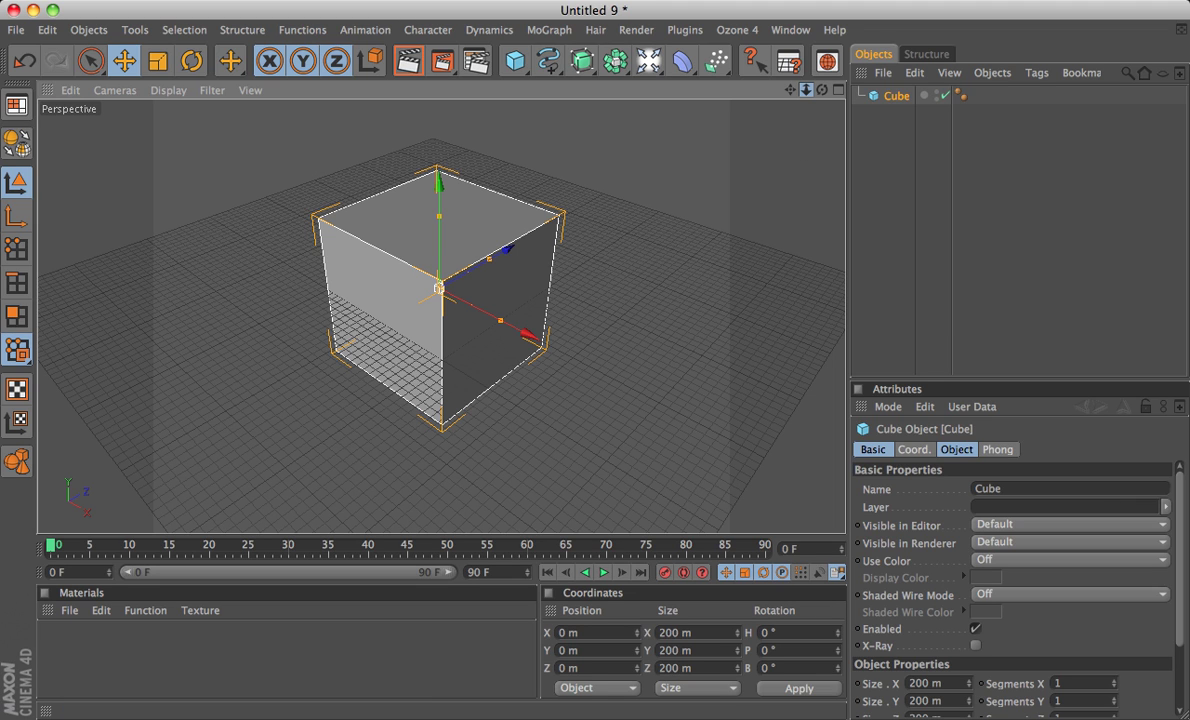
{"action": "mouse_move", "coordinate": [806, 90]}
{"action": "left_mouse_down"}
{"action": "mouse_move", "coordinate": [712, 90]}
{"action": "mouse_move", "coordinate": [908, 90]}
{"action": "mouse_move", "coordinate": [778, 90]}
{"action": "mouse_move", "coordinate": [846, 90]}
{"action": "mouse_move", "coordinate": [826, 90]}
{"action": "left_mouse_up"}
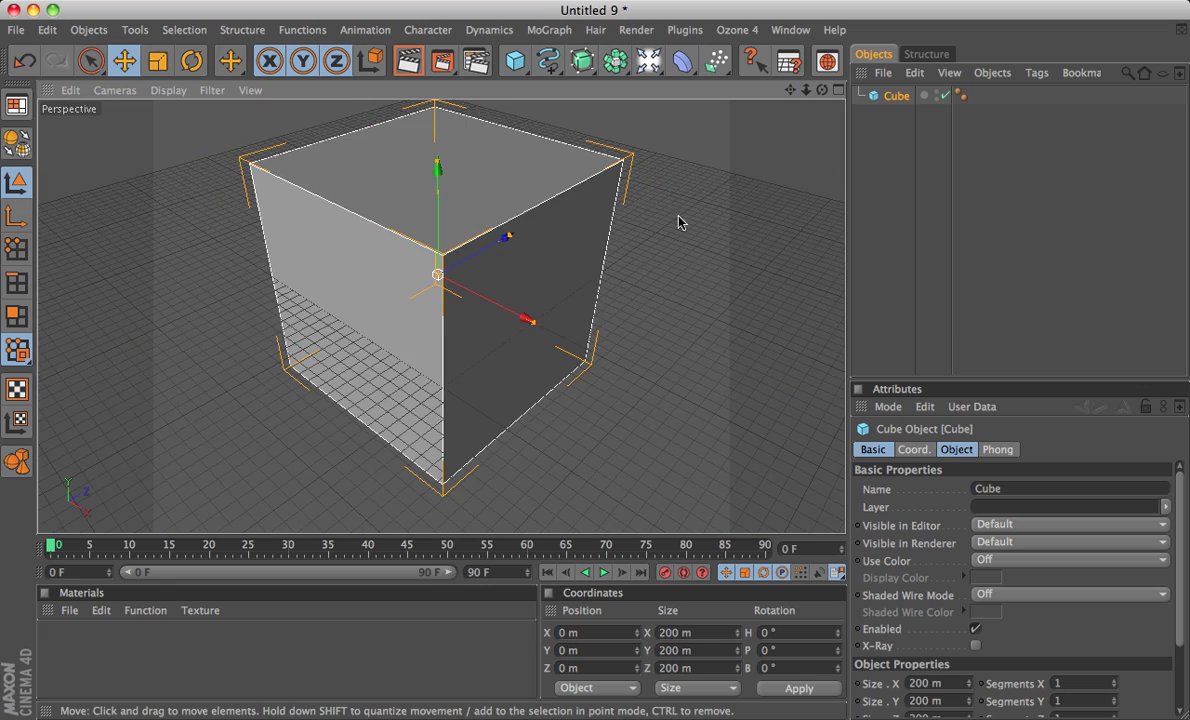
{"action": "scroll", "coordinate": [672, 230], "scroll_direction": "down", "scroll_amount": 5}
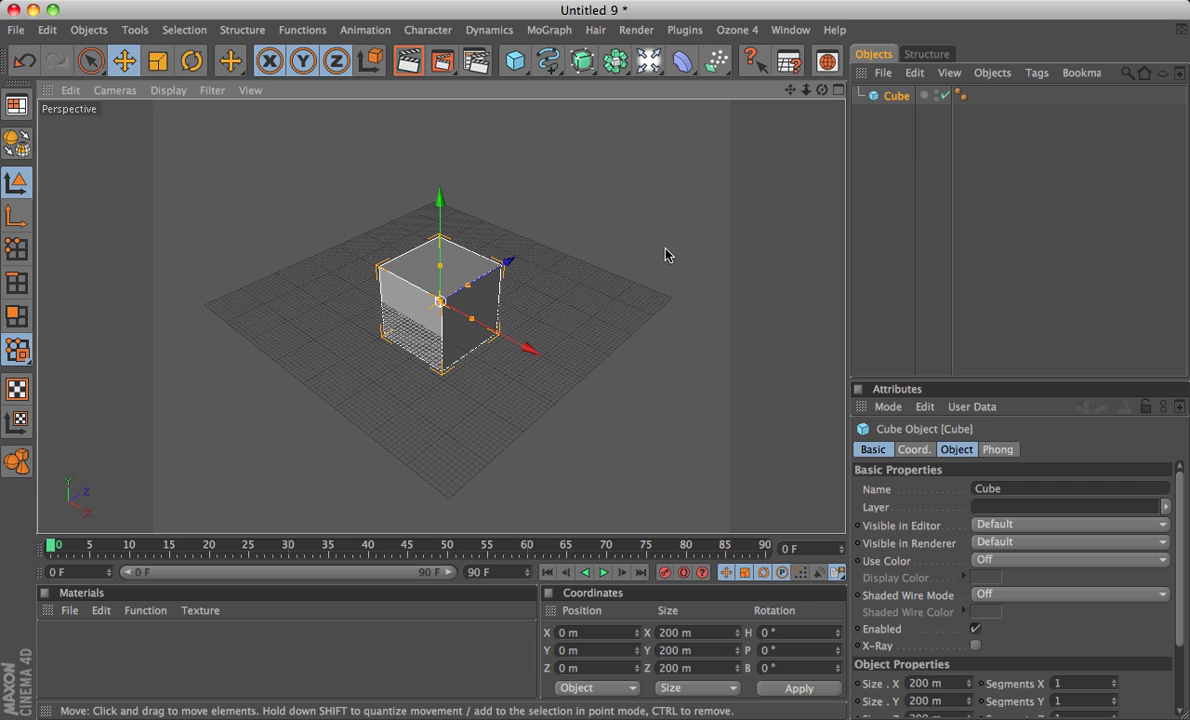
{"action": "left_click_drag", "start_coordinate": [600, 310], "coordinate": [578, 314], "text": "alt"}
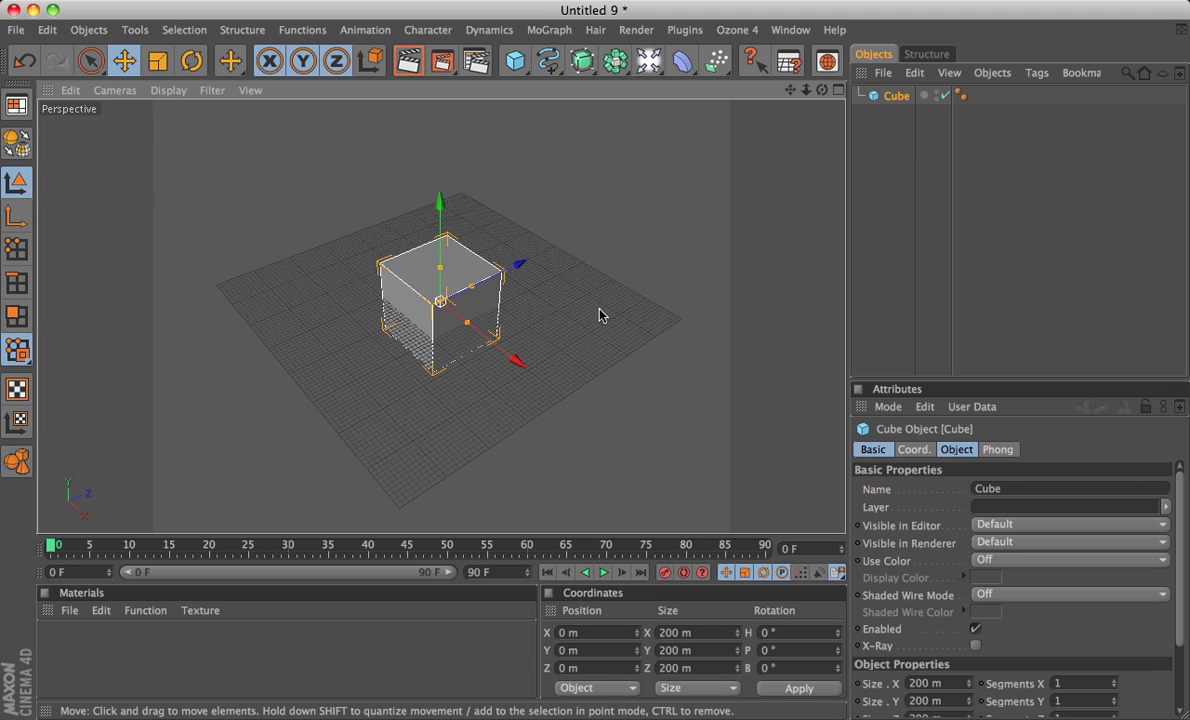
{"action": "scroll", "coordinate": [548, 337], "scroll_direction": "up", "scroll_amount": 5}
{"action": "middle_click_drag", "start_coordinate": [548, 337], "coordinate": [610, 346], "text": "alt"}
{"action": "left_click_drag", "start_coordinate": [561, 344], "coordinate": [561, 334], "text": "alt"}
{"action": "middle_click_drag", "start_coordinate": [561, 345], "coordinate": [496, 338], "text": "alt"}
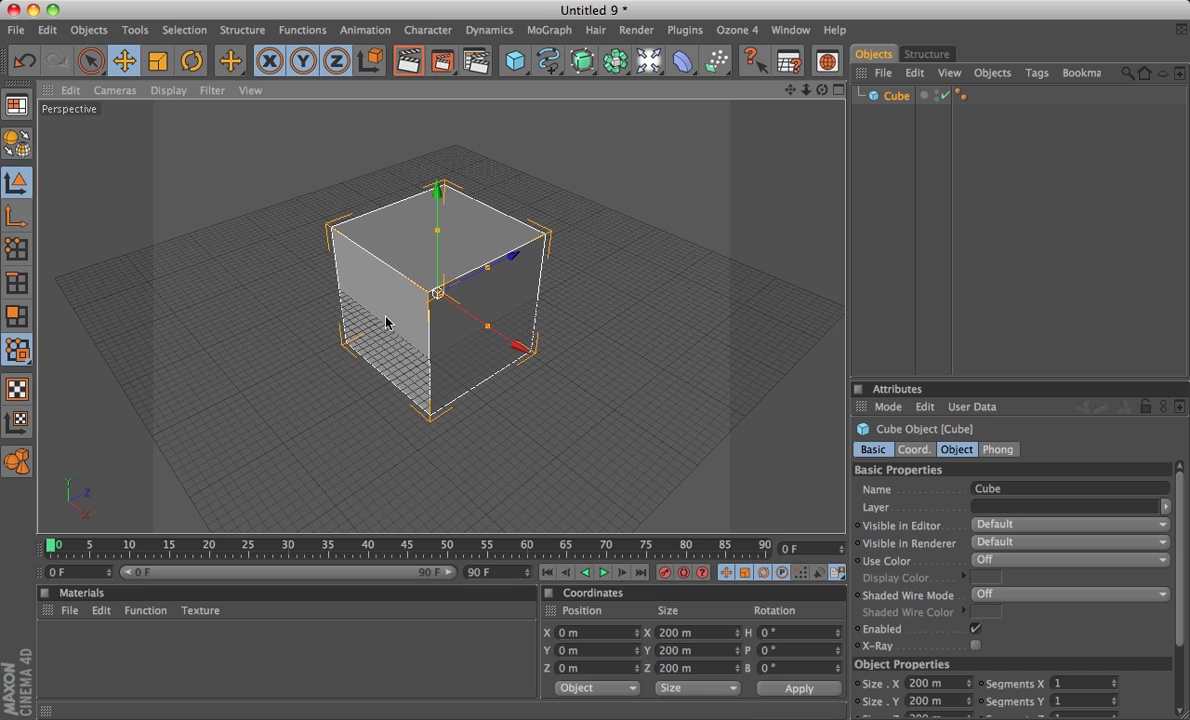
- View the cube through the Right camera and return the view to Perspective
{"action": "left_click", "coordinate": [114, 91]}
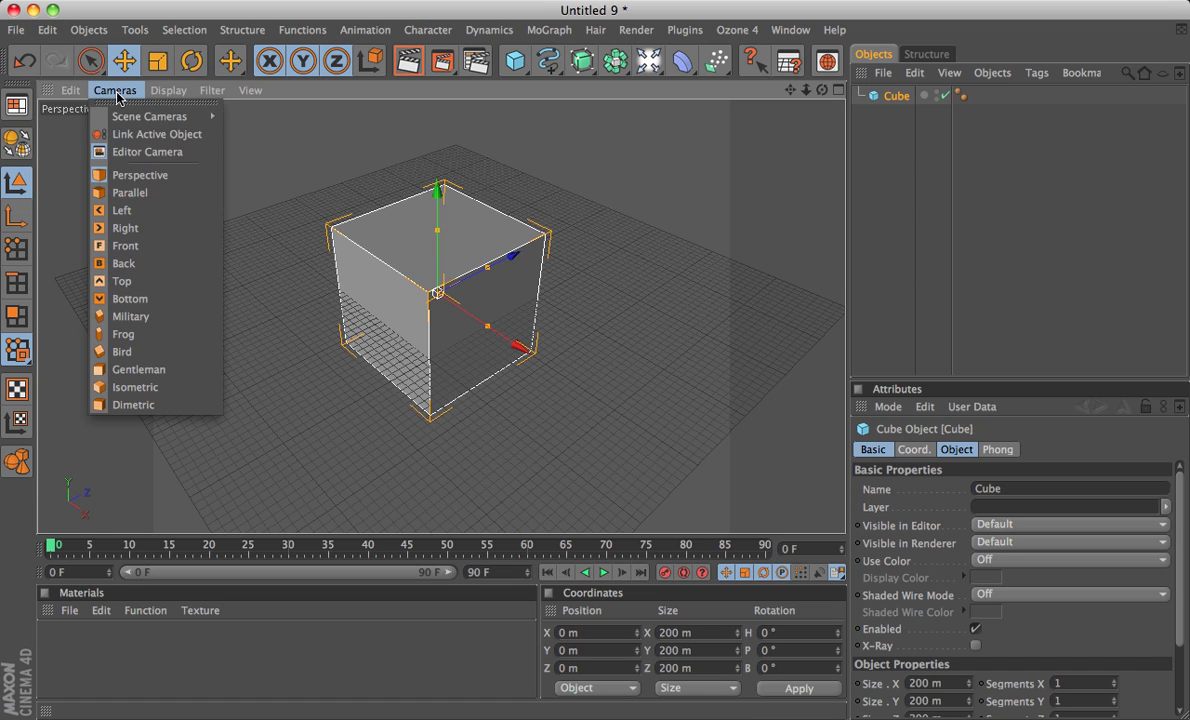
{"action": "left_click", "coordinate": [146, 228]}
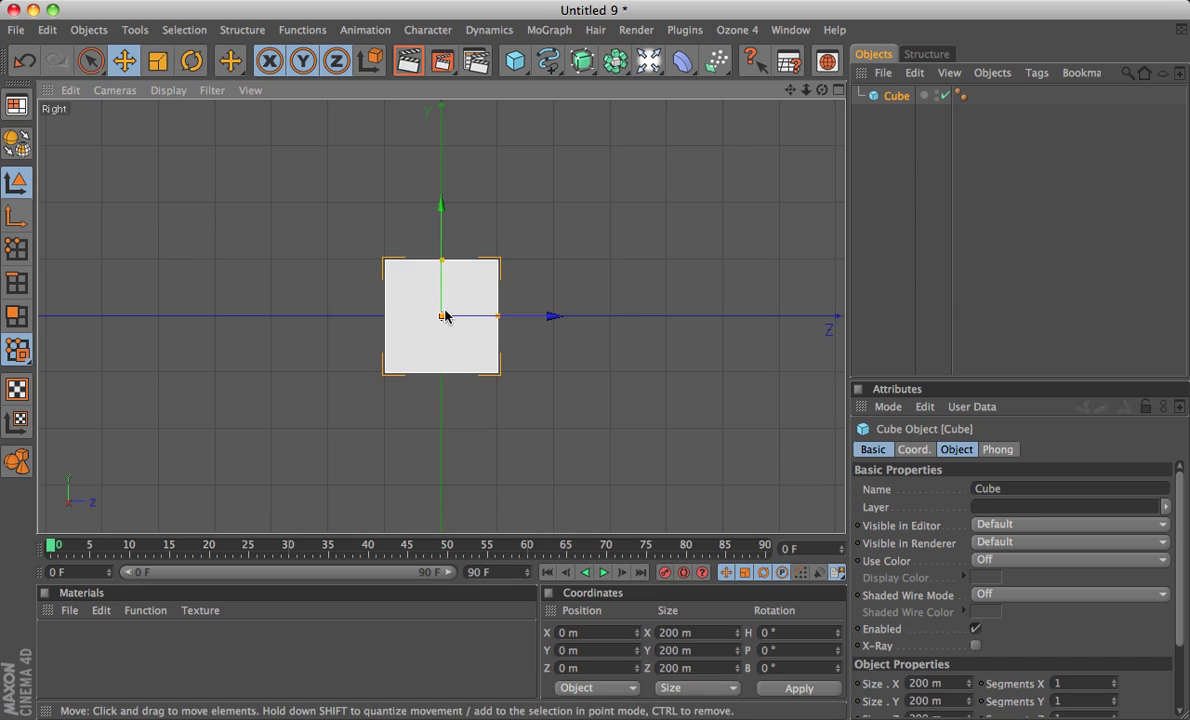
{"action": "left_click", "coordinate": [114, 91]}
{"action": "left_click", "coordinate": [134, 178]}
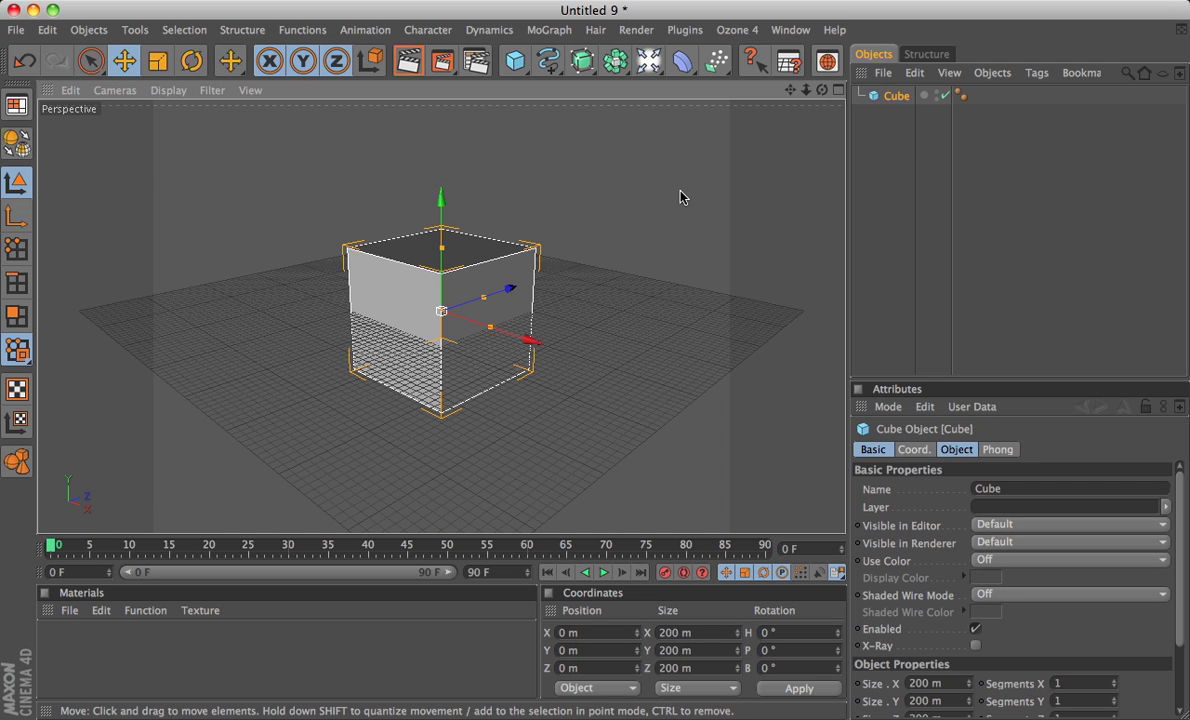
- Show the four-view layout and change the Top viewport's camera to Bottom
{"action": "middle_click", "coordinate": [566, 273]}
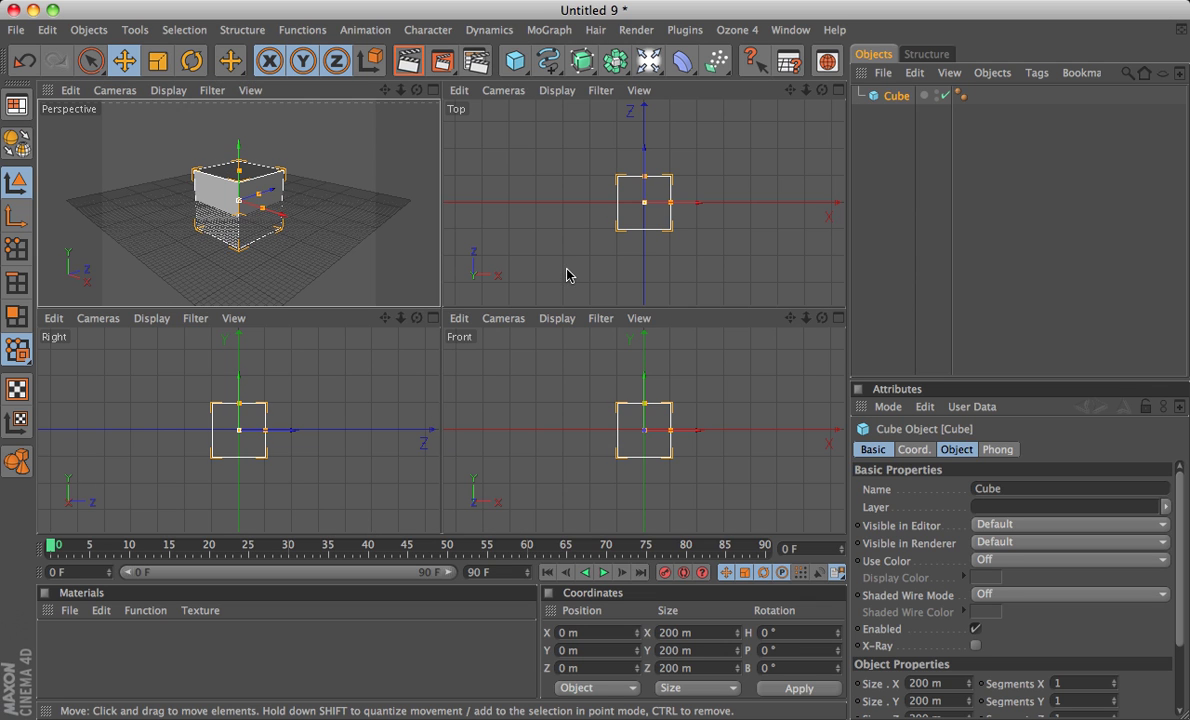
{"action": "middle_click", "coordinate": [425, 226]}
{"action": "left_click", "coordinate": [840, 92]}
{"action": "left_click", "coordinate": [505, 92]}
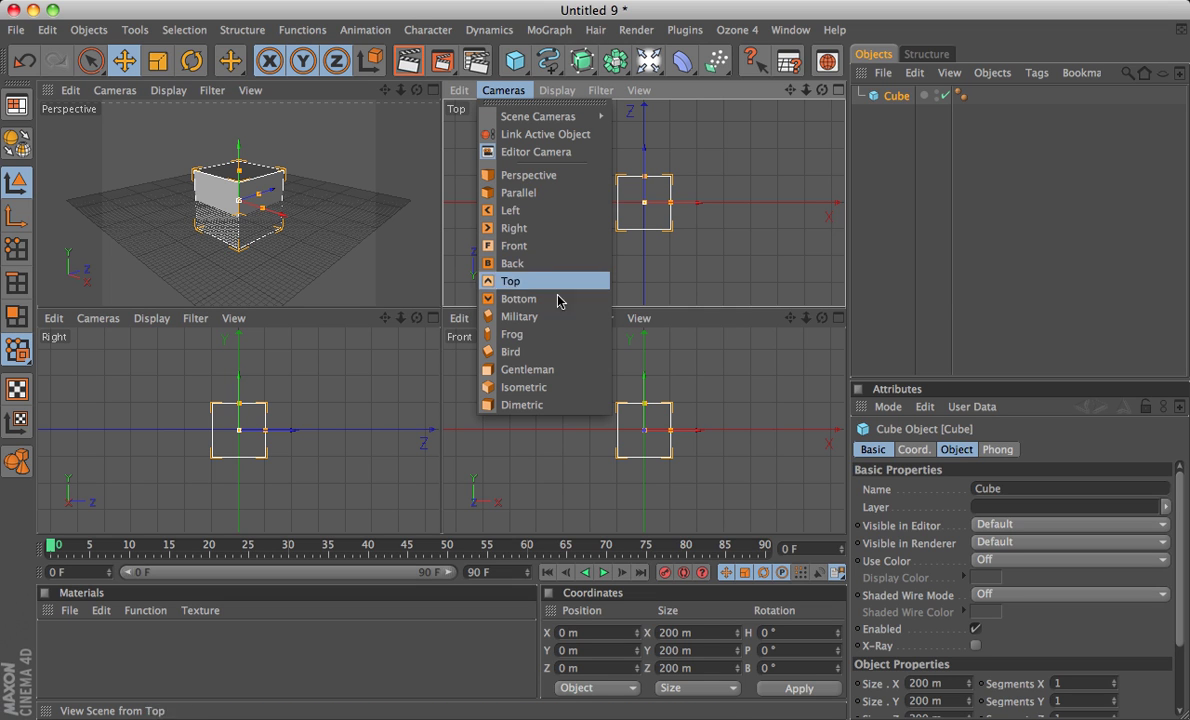
{"action": "left_click", "coordinate": [543, 300]}
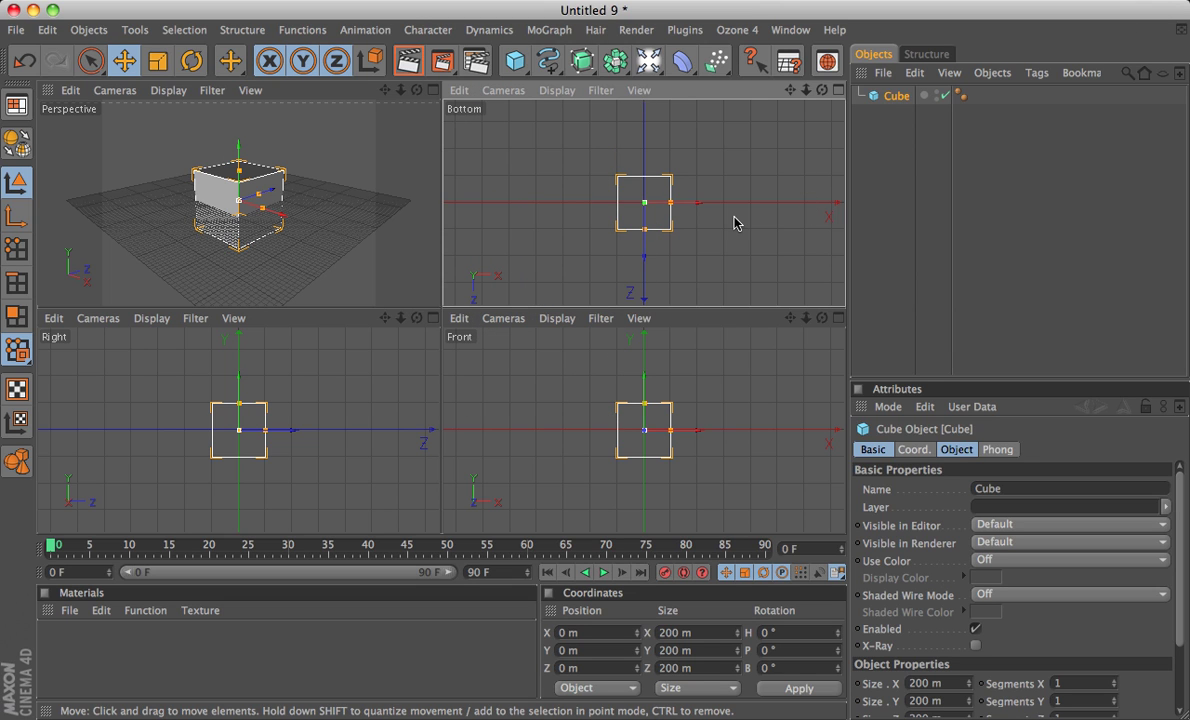
- Inspect the cube in the Bottom and Right viewports, and examine it from above in the maximized Perspective view
{"action": "left_click", "coordinate": [838, 95]}
{"action": "middle_click", "coordinate": [651, 220]}
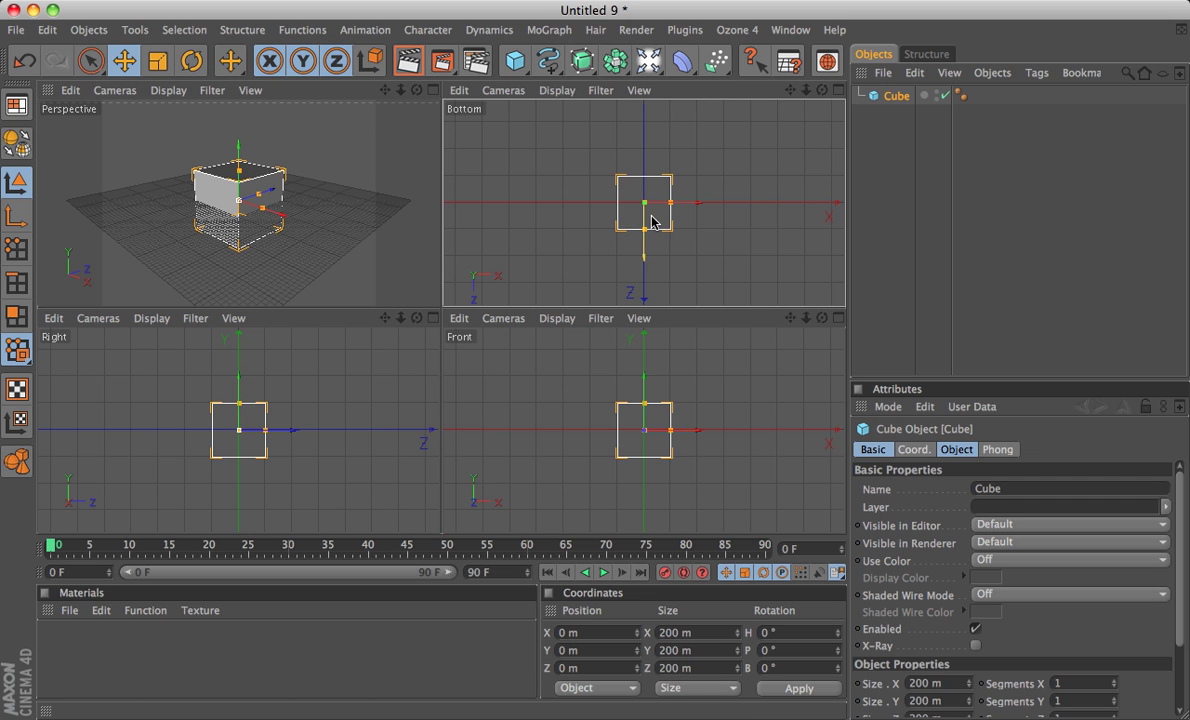
{"action": "middle_click", "coordinate": [436, 335]}
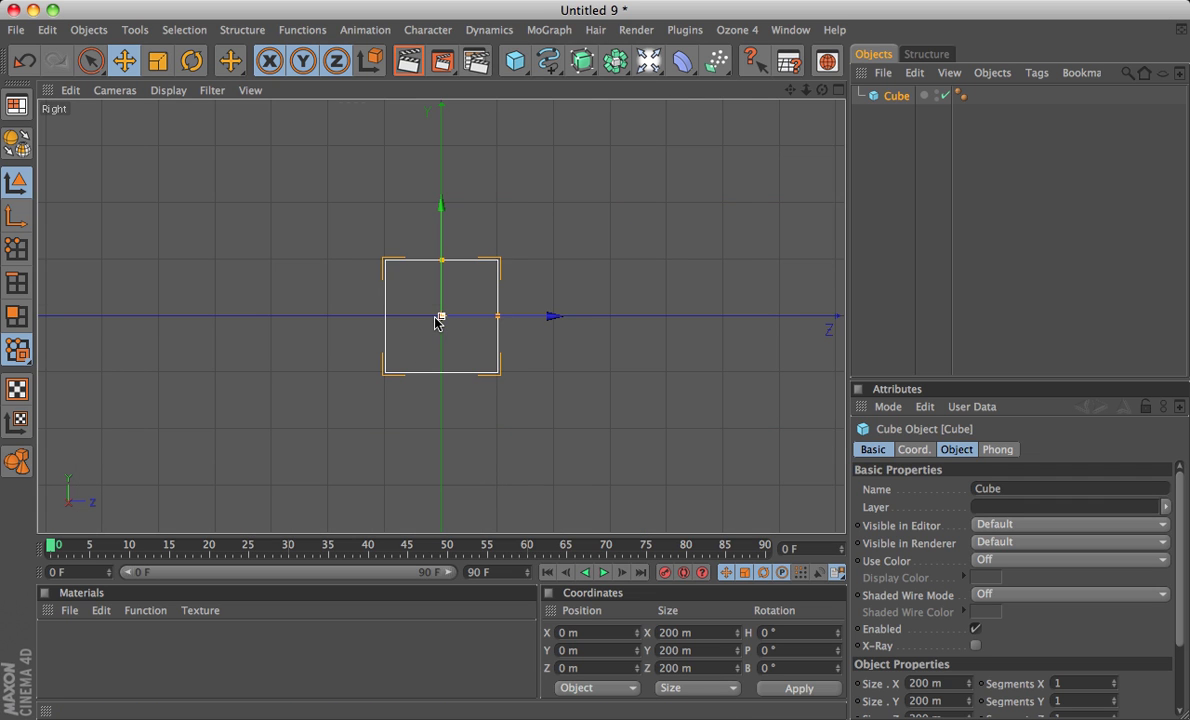
{"action": "middle_click", "coordinate": [436, 322]}
{"action": "middle_click", "coordinate": [279, 212]}
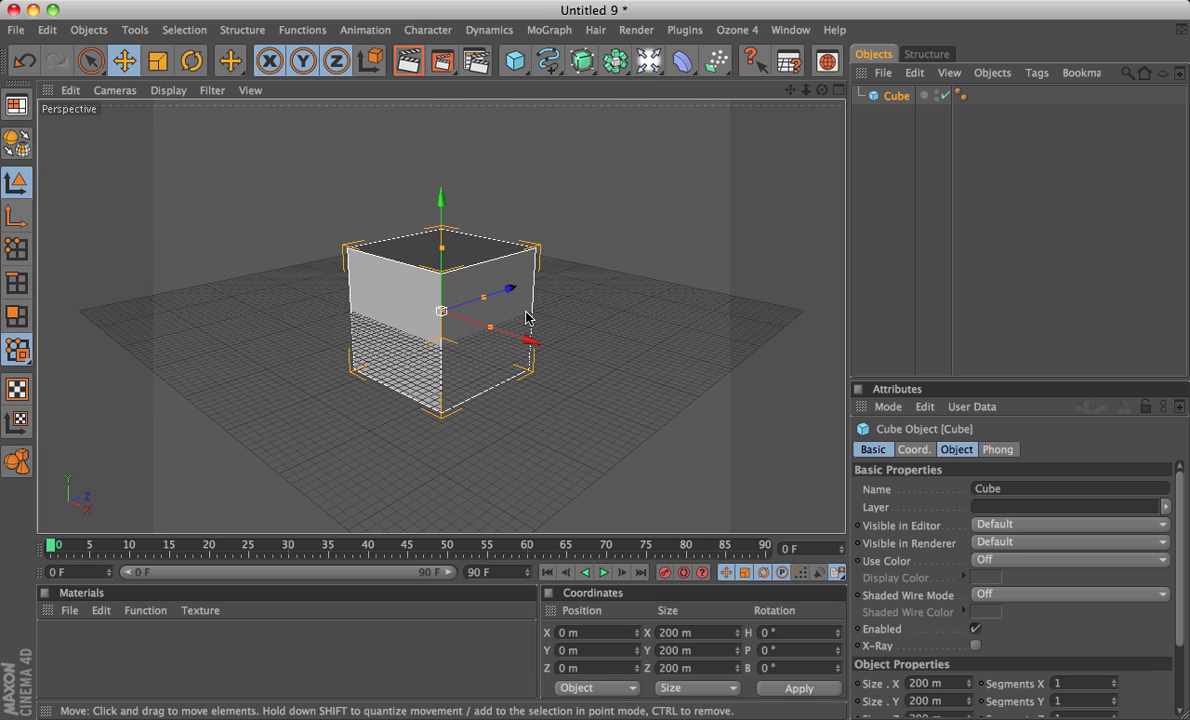
{"action": "middle_click_drag", "start_coordinate": [483, 297], "coordinate": [507, 318], "text": "alt"}
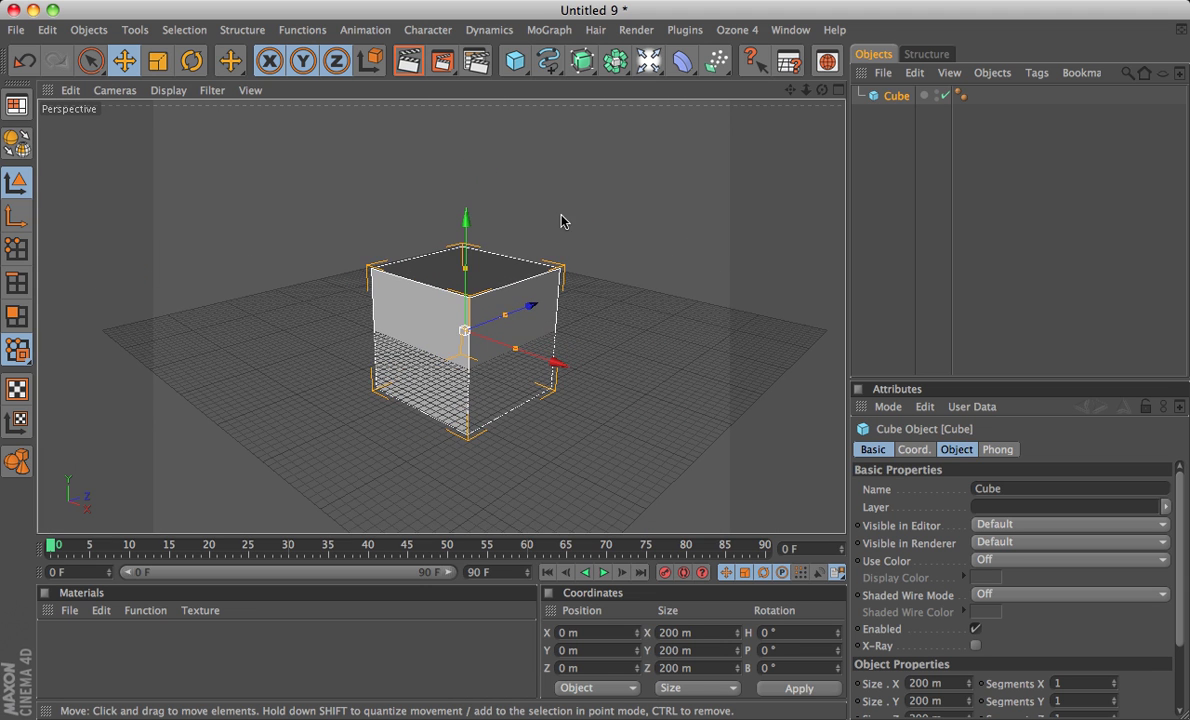
{"action": "left_click_drag", "start_coordinate": [561, 215], "coordinate": [563, 236], "text": "alt"}
{"action": "middle_click_drag", "start_coordinate": [563, 236], "coordinate": [526, 226], "text": "alt"}
{"action": "left_click_drag", "start_coordinate": [563, 280], "coordinate": [552, 305], "text": "alt"}
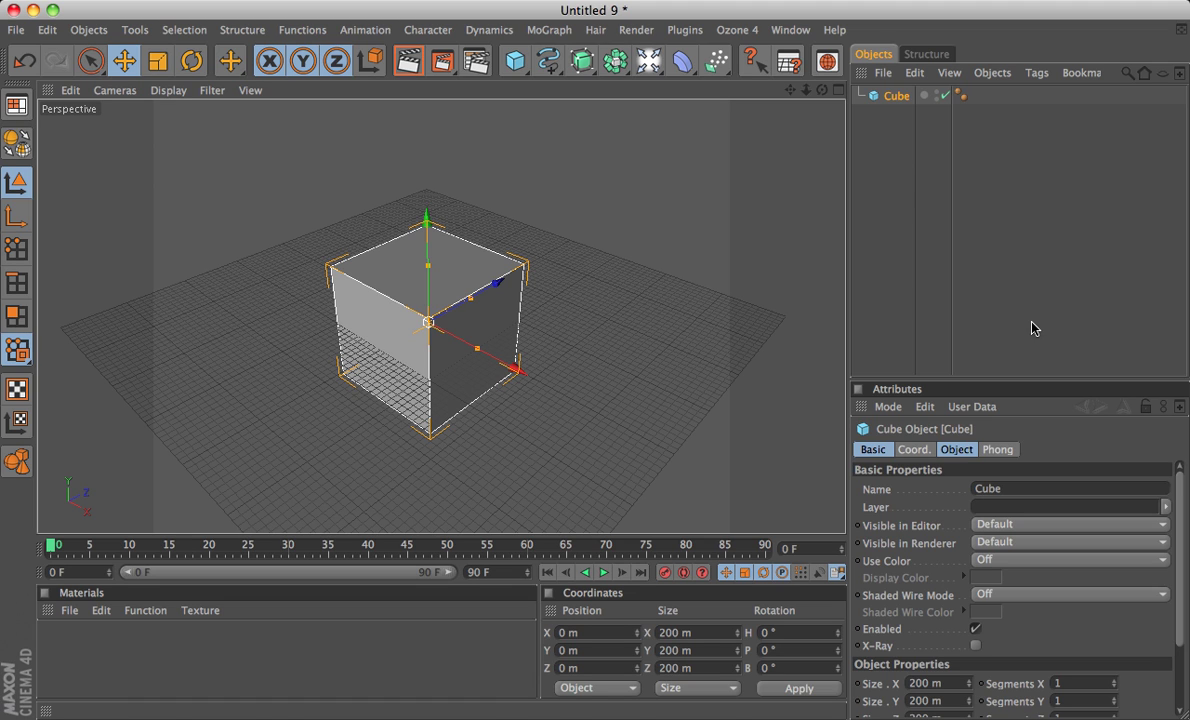
- Add seven more cubes to the scene
{"action": "left_click", "coordinate": [516, 62]}
{"action": "left_click", "coordinate": [516, 62]}
{"action": "left_click", "coordinate": [516, 62]}
{"action": "left_click", "coordinate": [516, 62]}
{"action": "left_click", "coordinate": [516, 62]}
{"action": "left_click", "coordinate": [516, 62]}
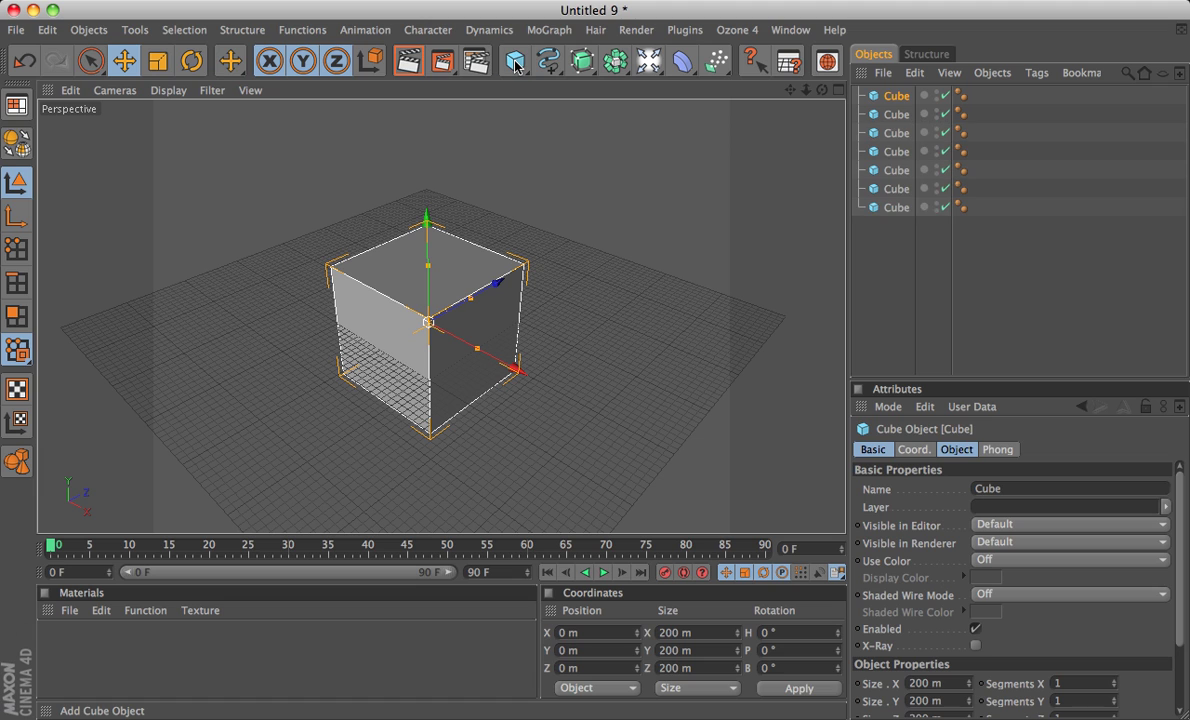
{"action": "left_click", "coordinate": [516, 62]}
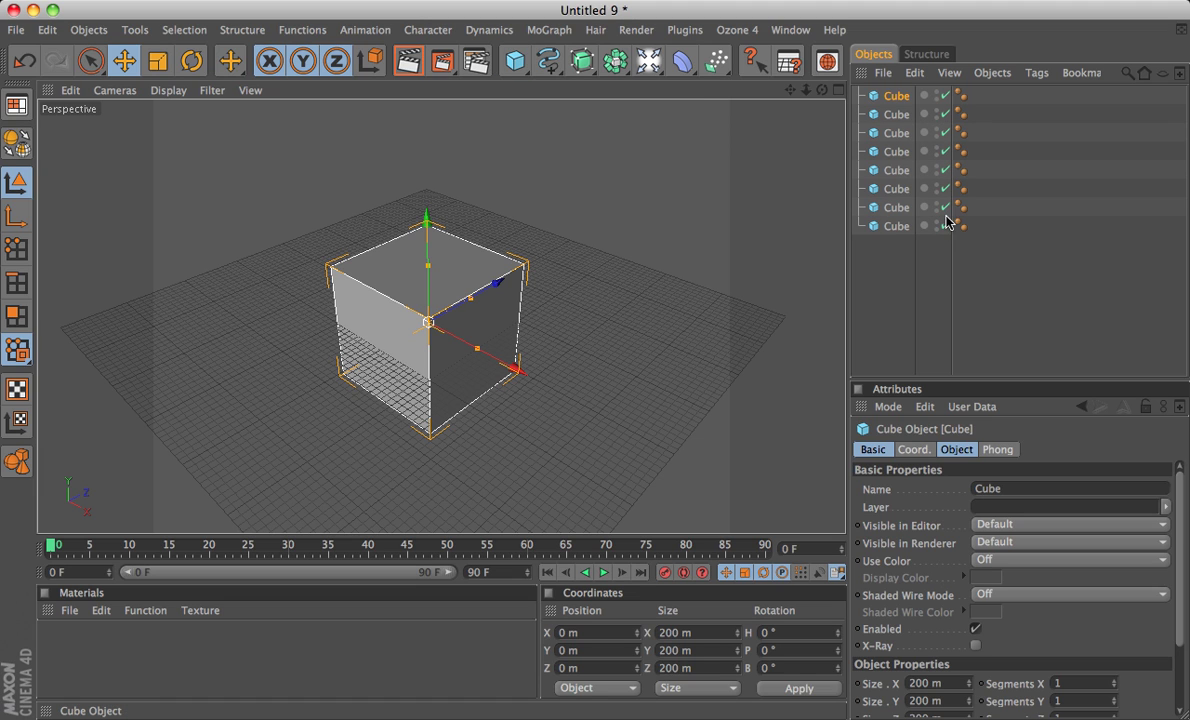
- Delete the seven upper cubes in the object list, keeping only the last one
{"action": "left_click", "coordinate": [897, 227]}
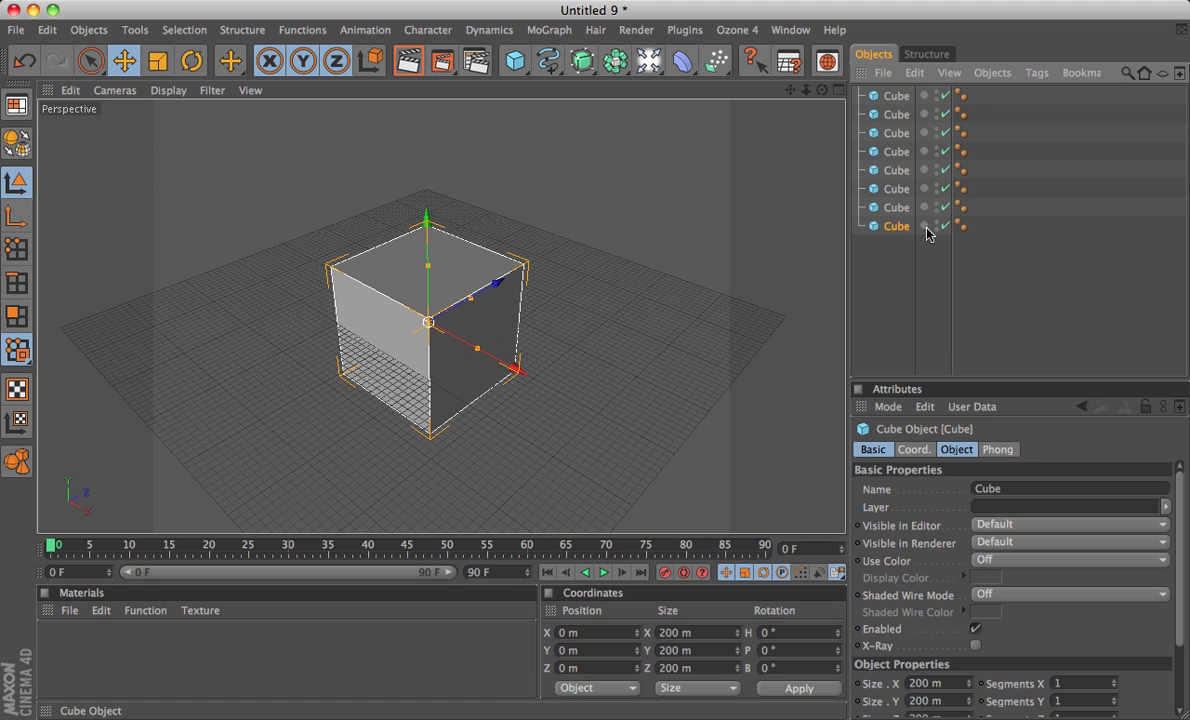
{"action": "double_click", "coordinate": [926, 229]}
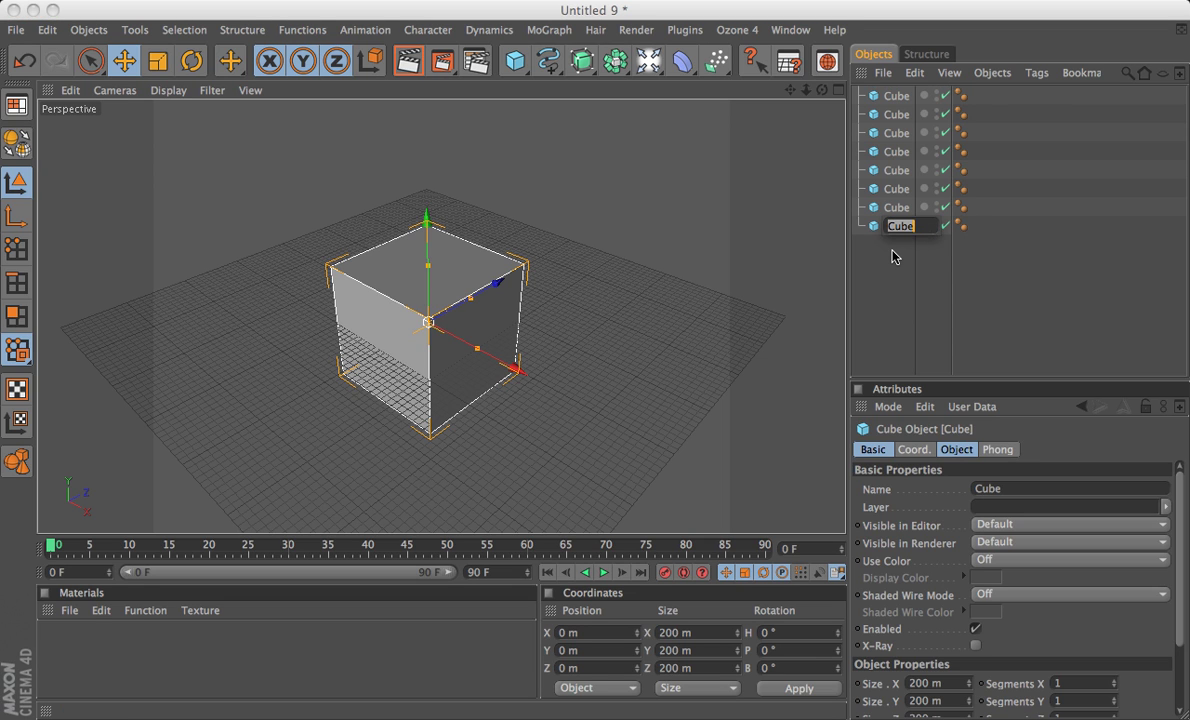
{"action": "left_click", "coordinate": [895, 258]}
{"action": "left_click", "coordinate": [895, 207]}
{"action": "left_click", "coordinate": [894, 98], "text": "shift"}
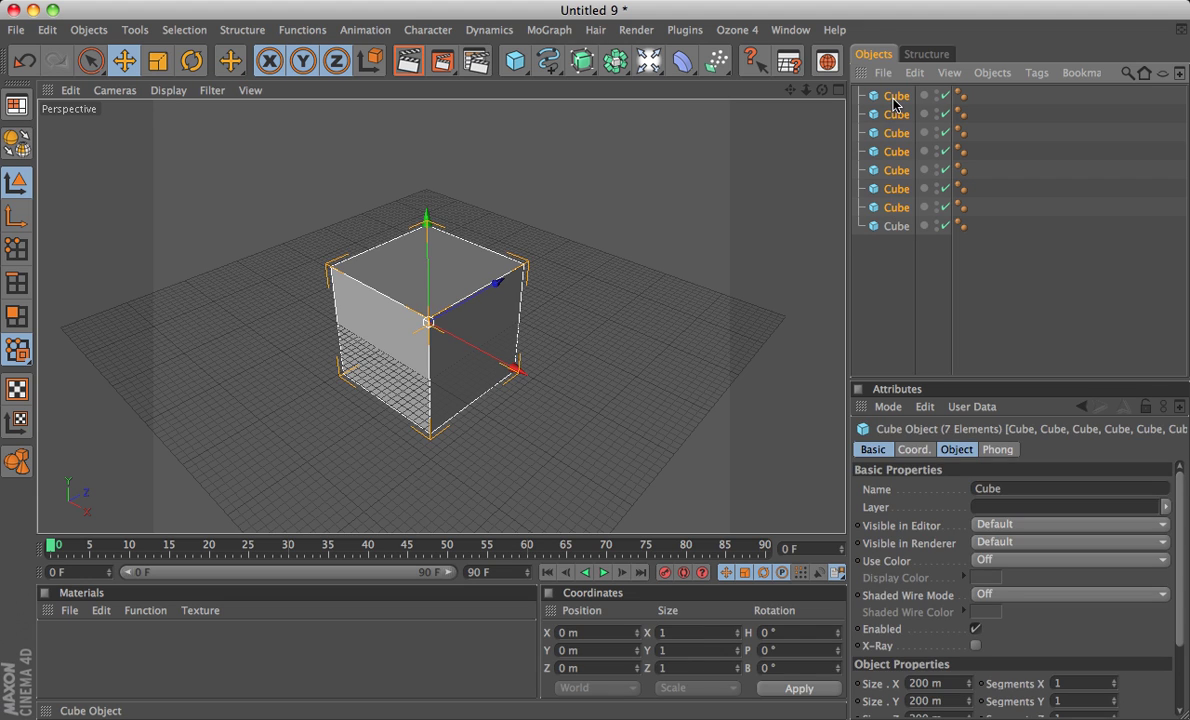
{"action": "key", "text": "Delete"}
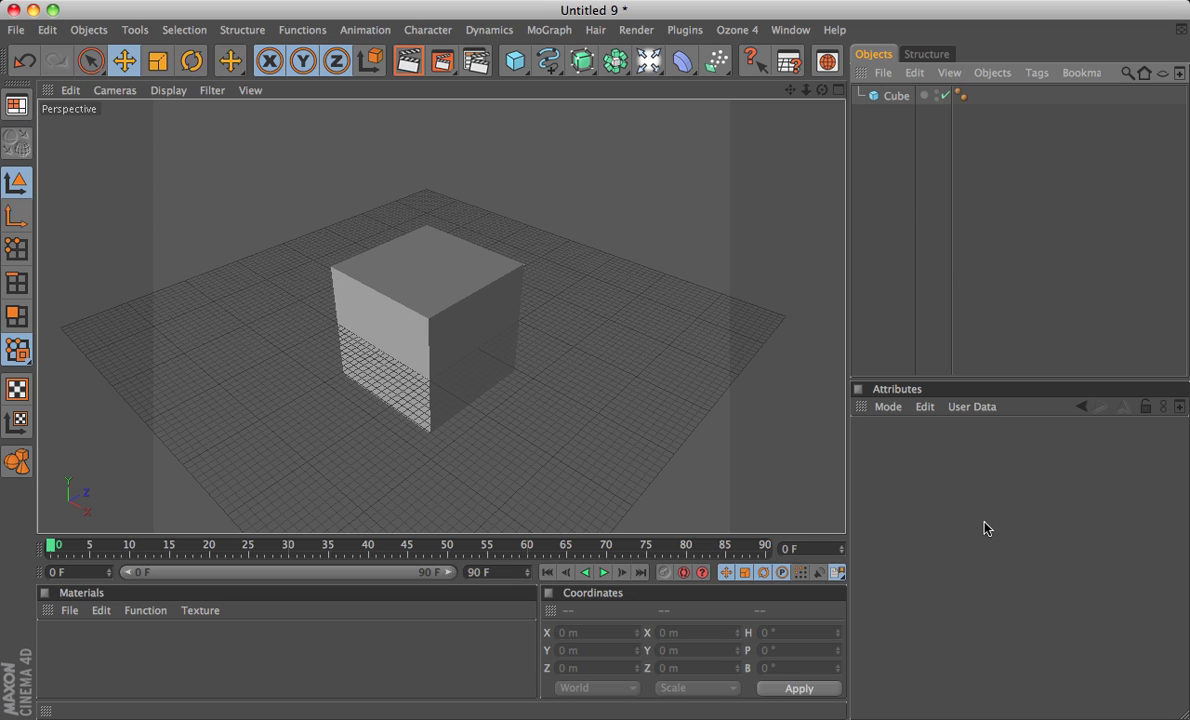
- Select the remaining cube and review its basic, coordinate and object properties
{"action": "left_click", "coordinate": [896, 96]}
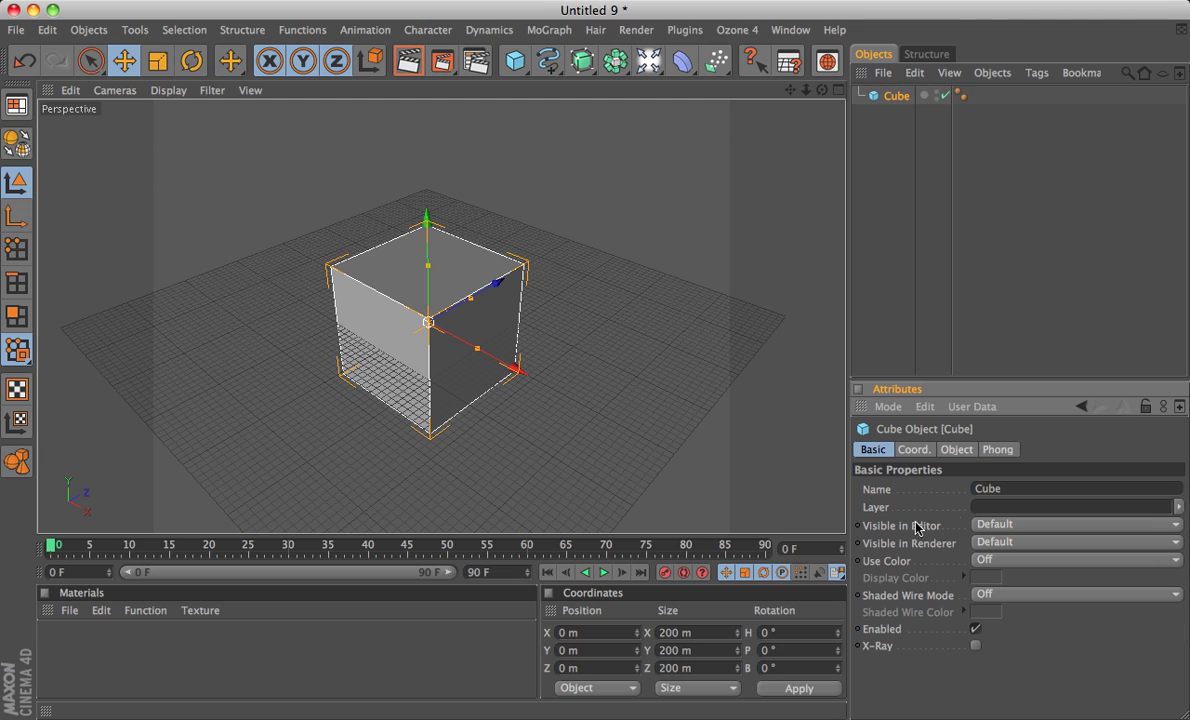
{"action": "left_click", "coordinate": [913, 449]}
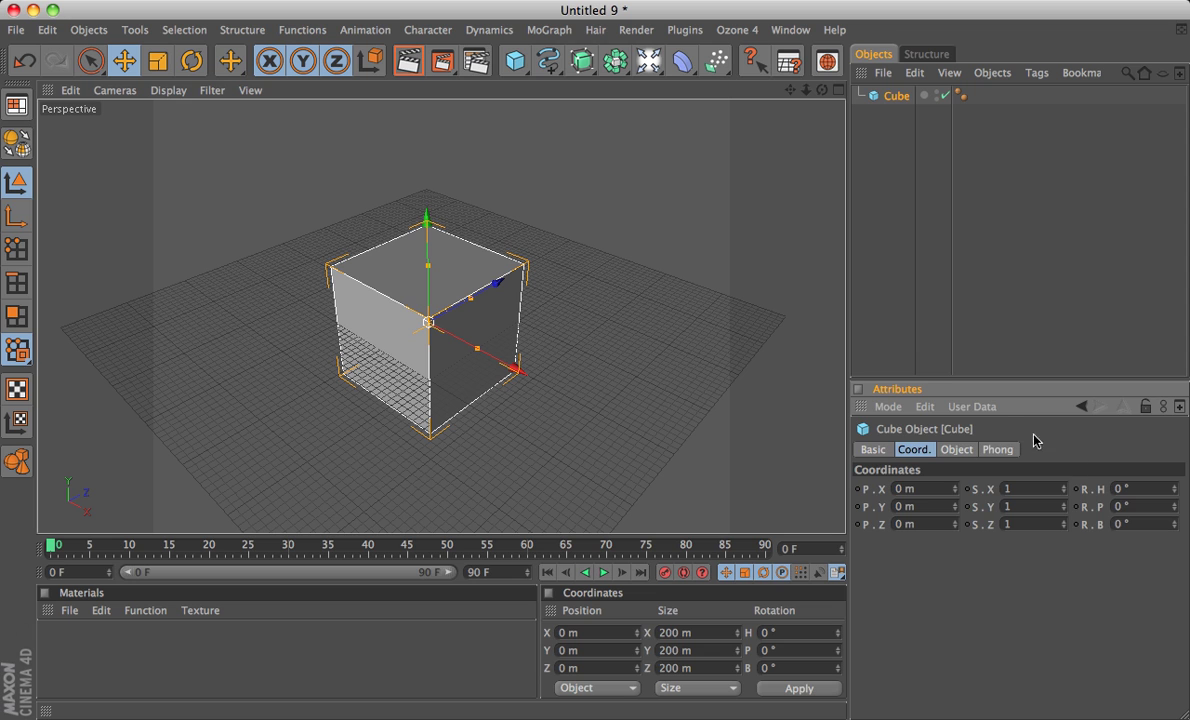
{"action": "left_click", "coordinate": [955, 449]}
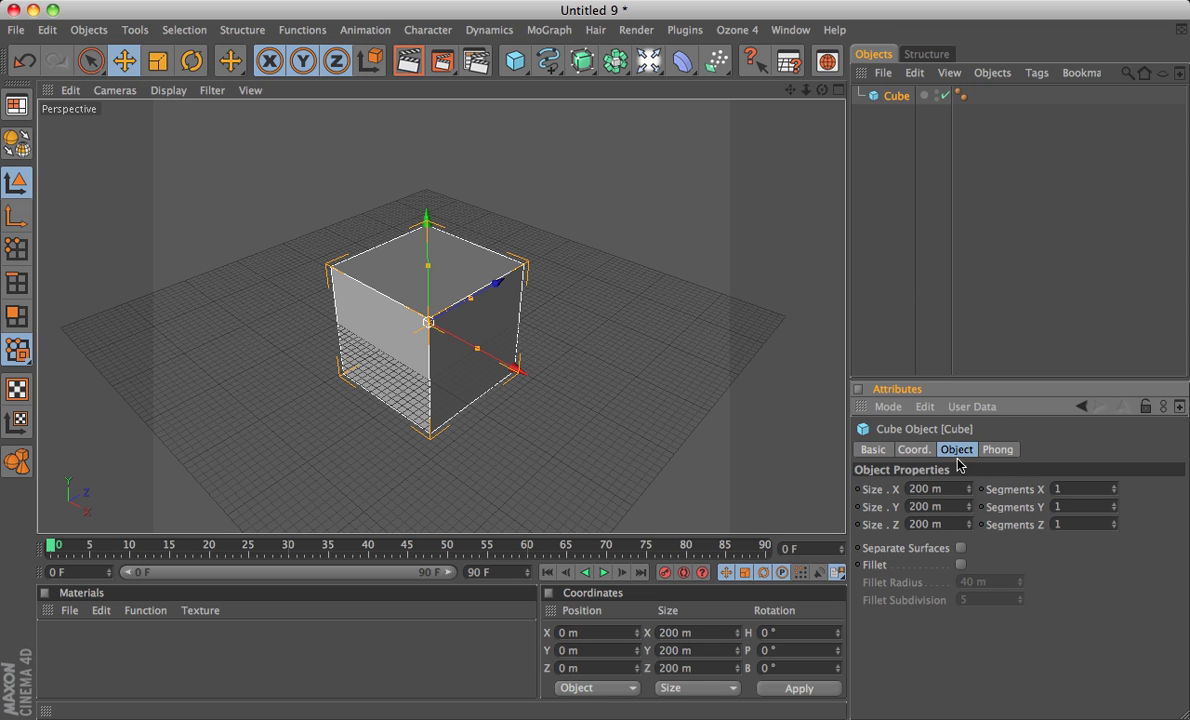
- Try larger X and Y sizes on the cube and restore both dimensions to 200 m
{"action": "mouse_move", "coordinate": [970, 494]}
{"action": "left_mouse_down"}
{"action": "mouse_move", "coordinate": [1030, 494]}
{"action": "mouse_move", "coordinate": [920, 494]}
{"action": "mouse_move", "coordinate": [1020, 508]}
{"action": "mouse_move", "coordinate": [970, 508]}
{"action": "left_mouse_up"}
{"action": "double_click", "coordinate": [936, 505]}
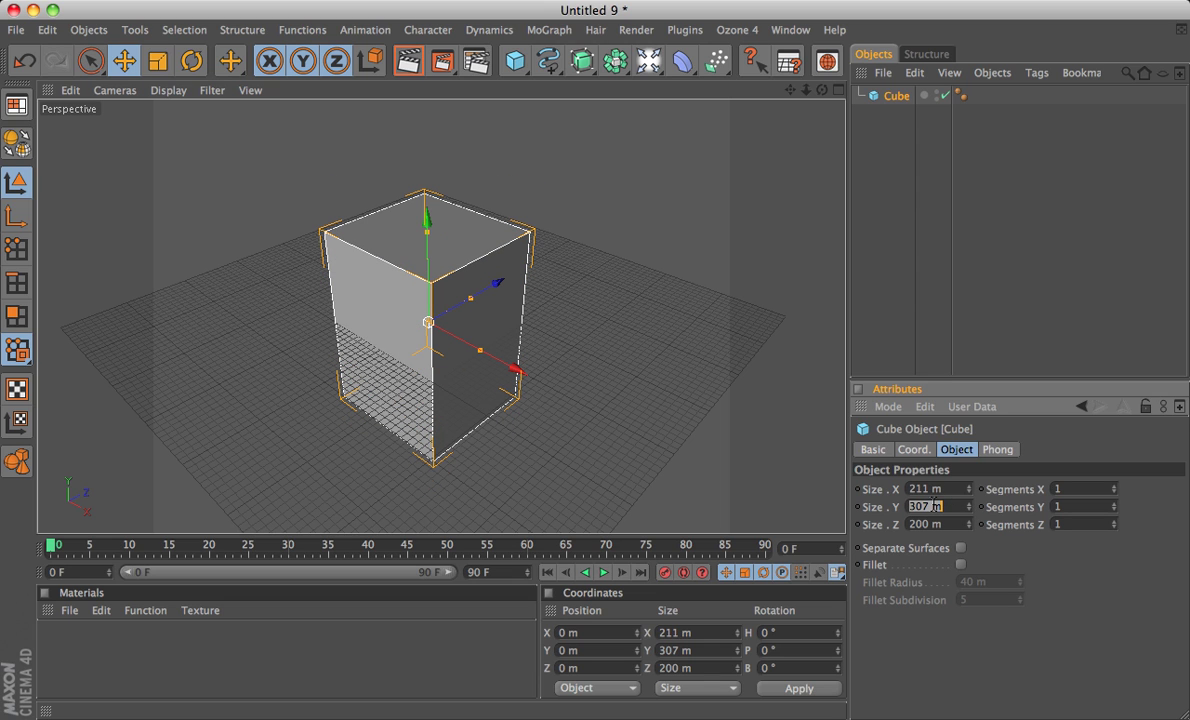
{"action": "type", "text": "200"}
{"action": "left_click", "coordinate": [920, 489]}
{"action": "type", "text": "2"}
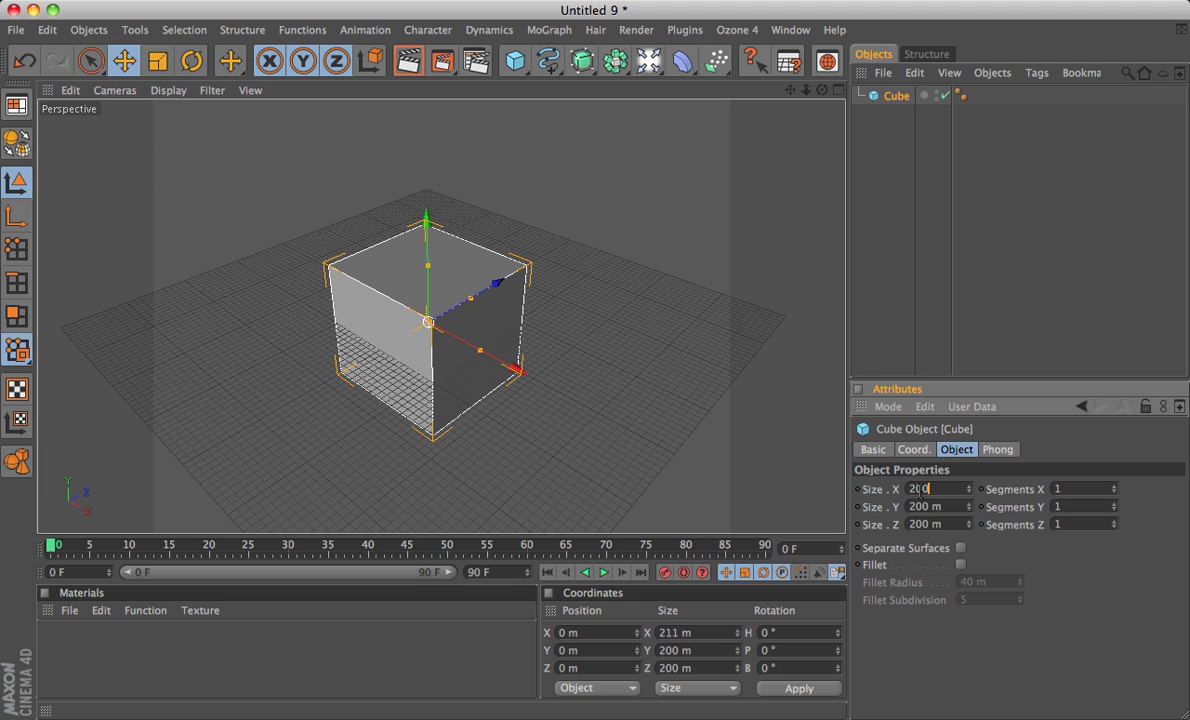
{"action": "type", "text": "00"}
{"action": "key", "text": "Return"}
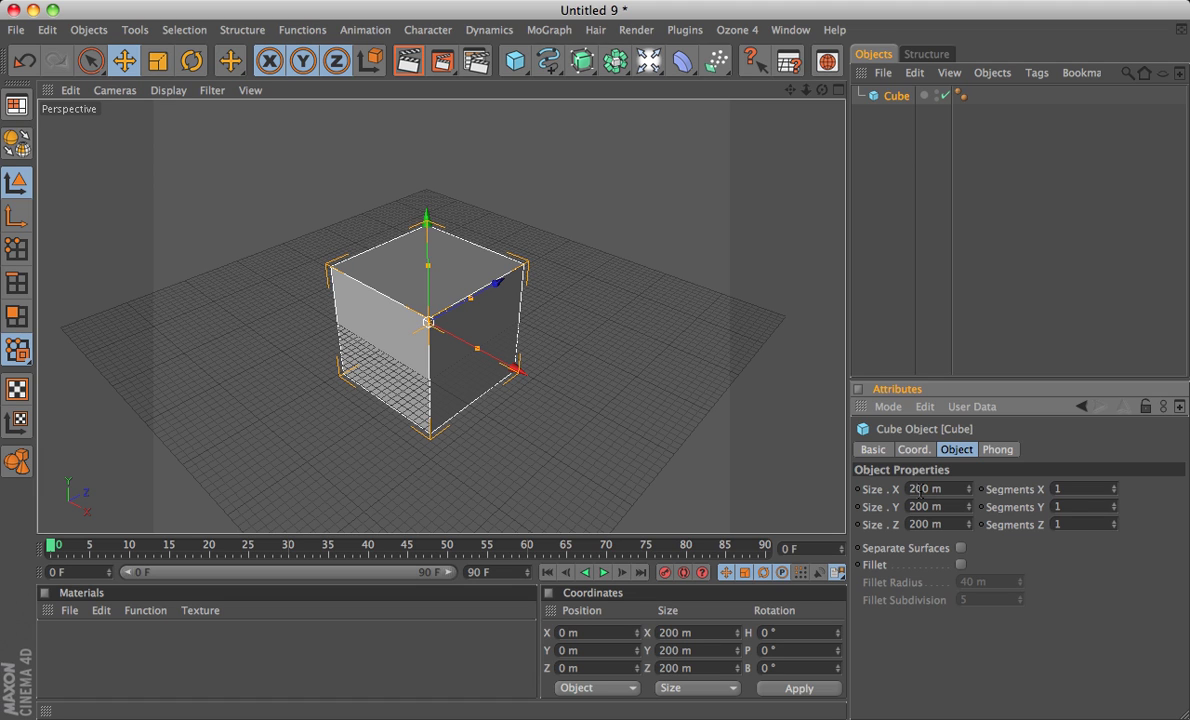
- Divide the cube into 2 segments along Y and examine the division from different angles
{"action": "left_click", "coordinate": [1064, 508]}
{"action": "key", "text": "Return"}
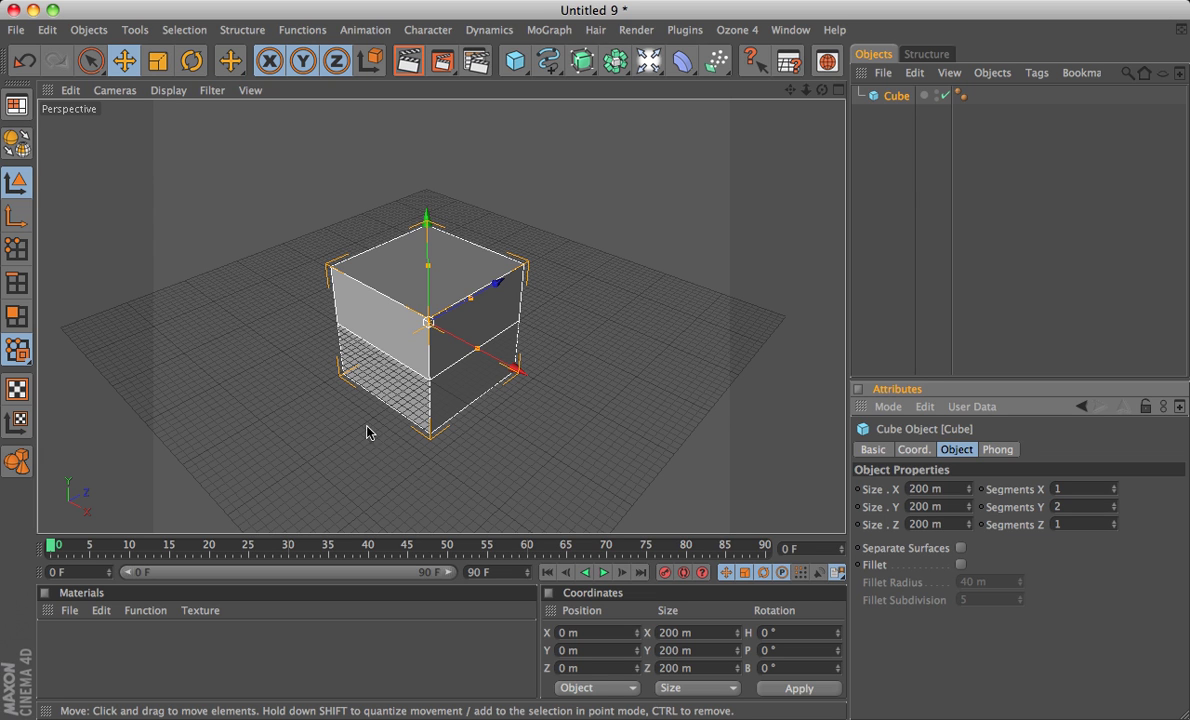
{"action": "left_click_drag", "start_coordinate": [367, 432], "coordinate": [460, 390], "text": "alt"}
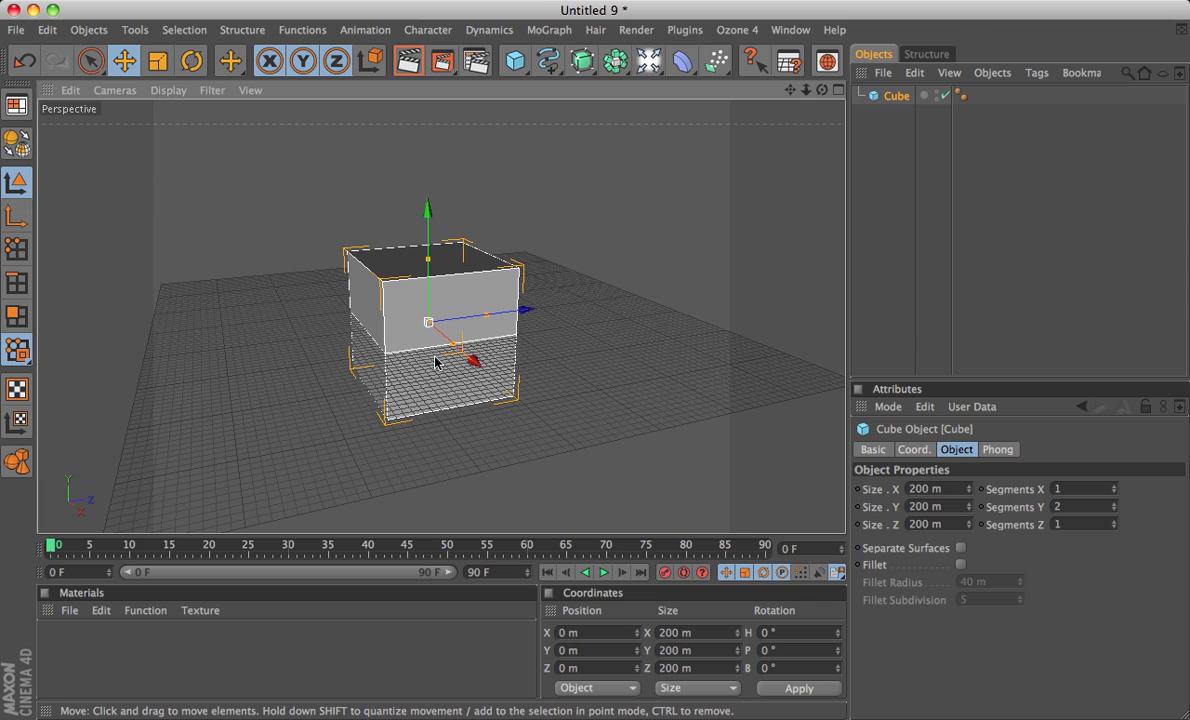
{"action": "mouse_move", "coordinate": [406, 323]}
{"action": "left_mouse_down", "text": "alt"}
{"action": "mouse_move", "coordinate": [430, 340]}
{"action": "mouse_move", "coordinate": [403, 348]}
{"action": "left_mouse_up", "text": "alt"}
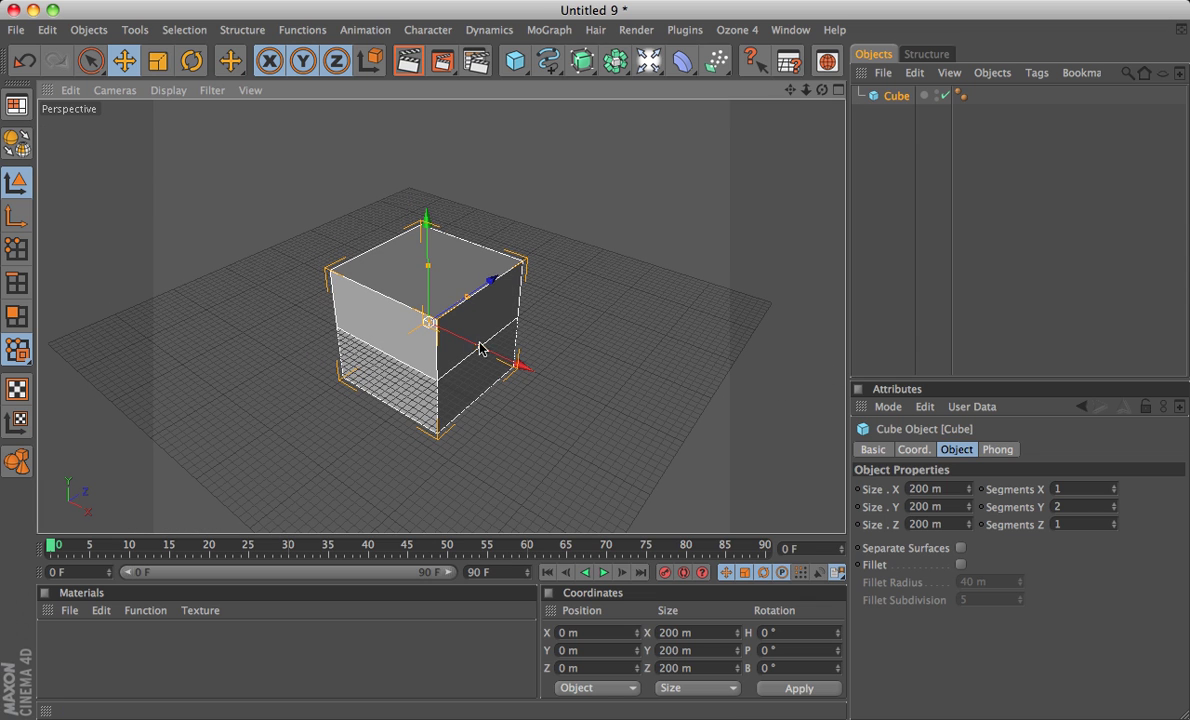
- Set the cube's Y segments back to 1
{"action": "left_click", "coordinate": [1069, 506]}
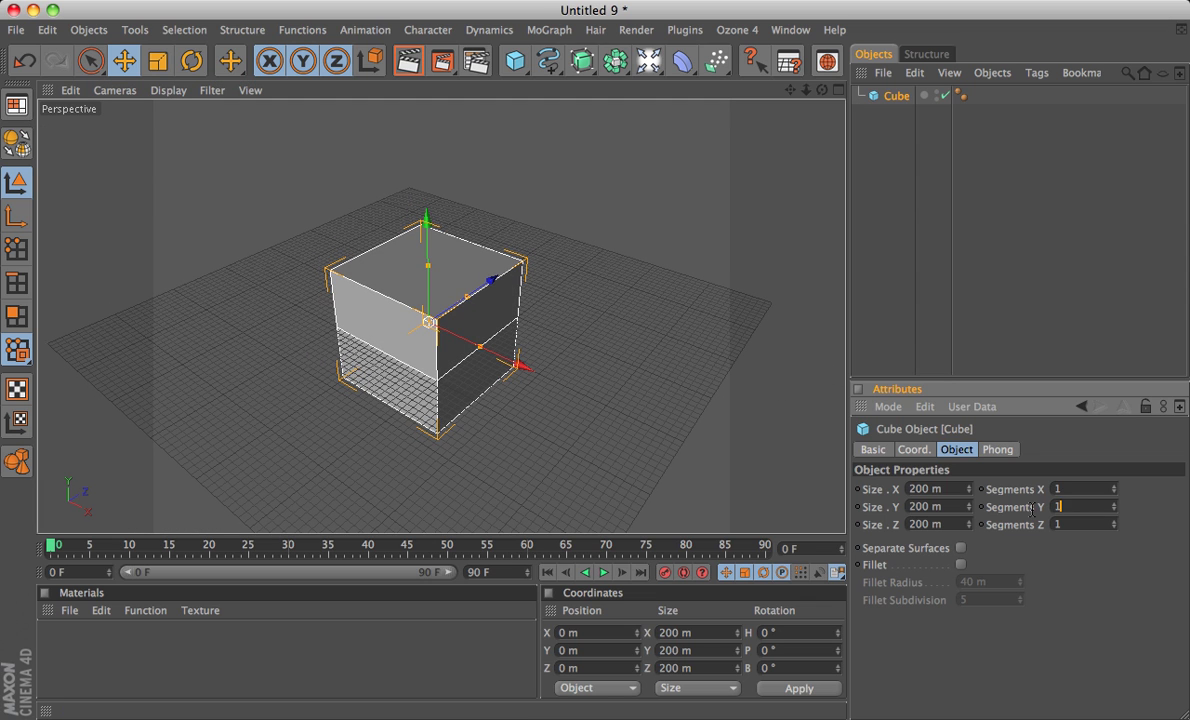
{"action": "type", "text": "1"}
{"action": "key", "text": "Return"}
- Move the cube about 284 m along the X axis and reset its X position to 0 m
{"action": "left_click_drag", "start_coordinate": [522, 366], "coordinate": [713, 454]}
{"action": "left_click", "coordinate": [590, 633]}
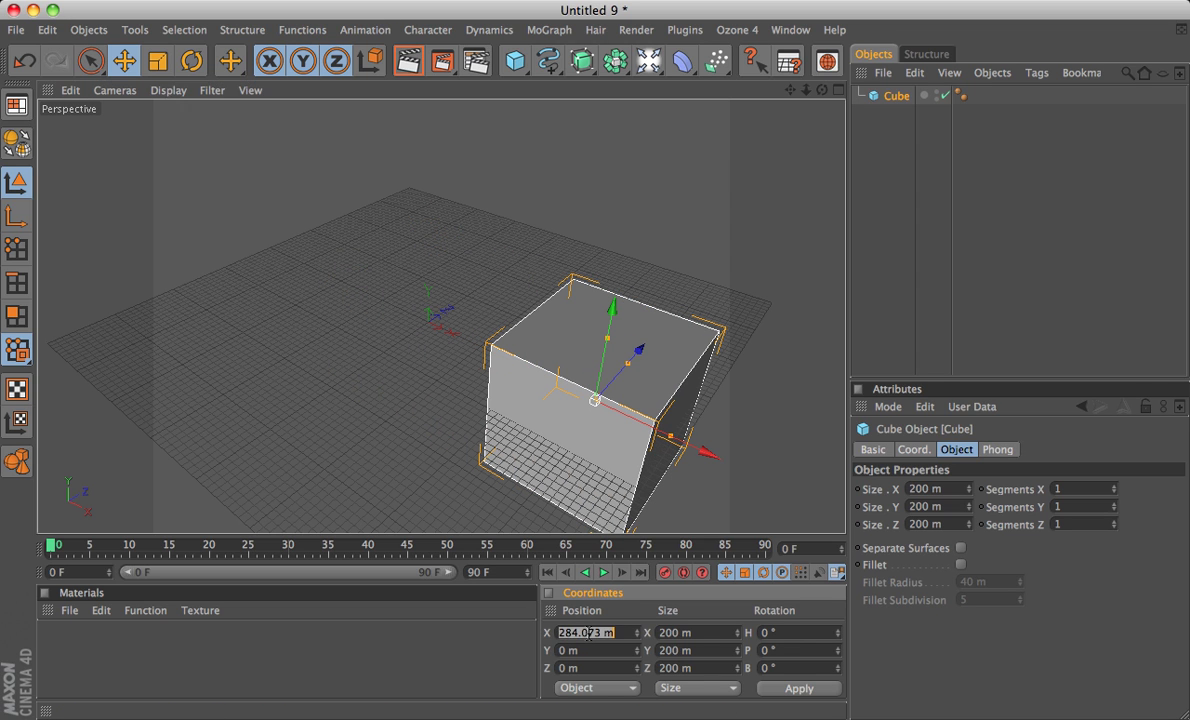
{"action": "type", "text": "0"}
{"action": "key", "text": "Return"}
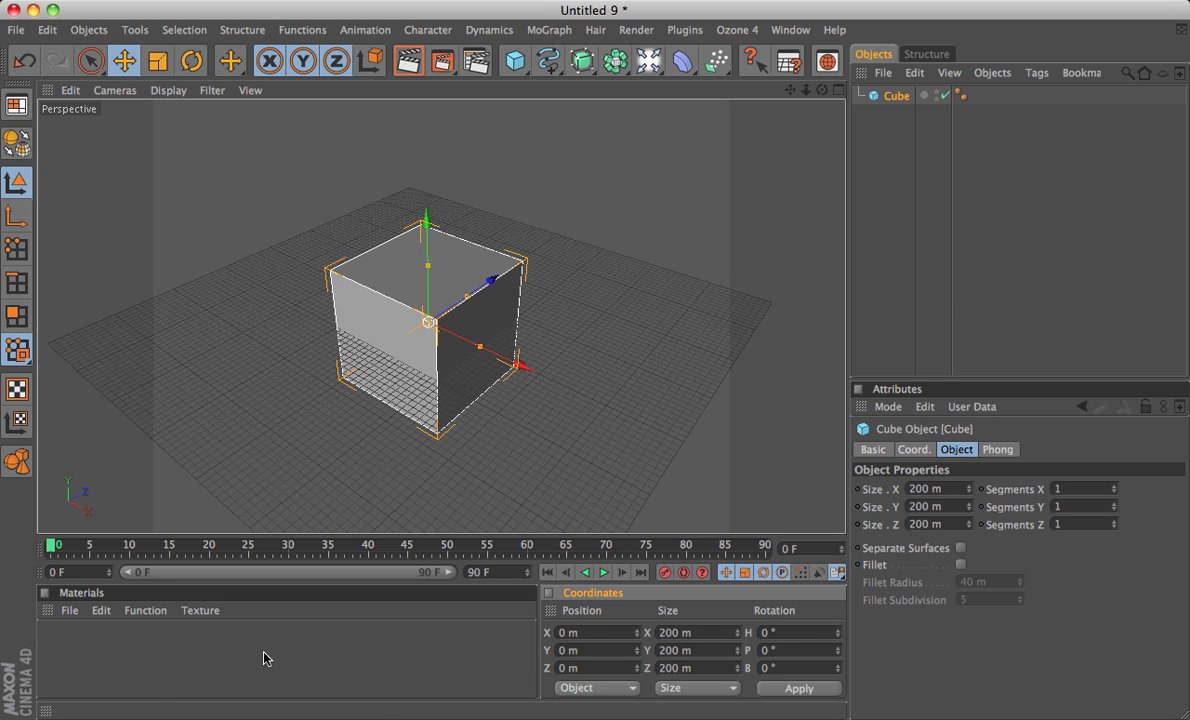
- Create a new standard material
{"action": "left_click", "coordinate": [70, 611]}
{"action": "mouse_move", "coordinate": [101, 612]}
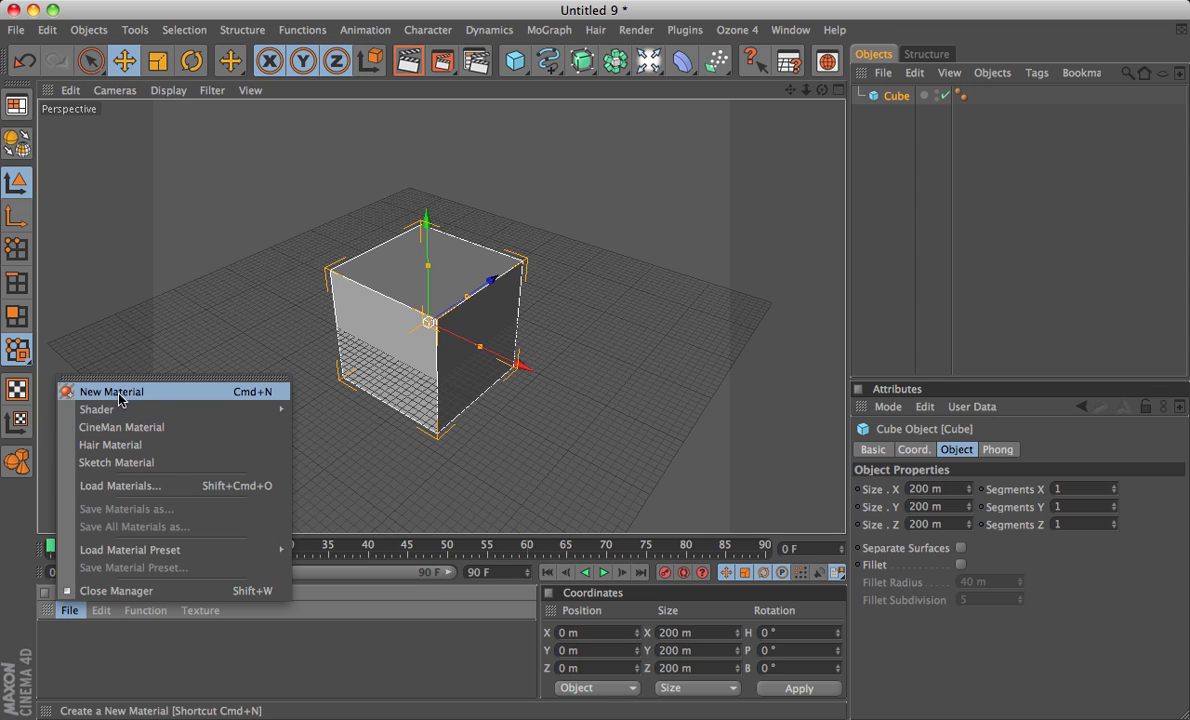
{"action": "left_click", "coordinate": [118, 394]}
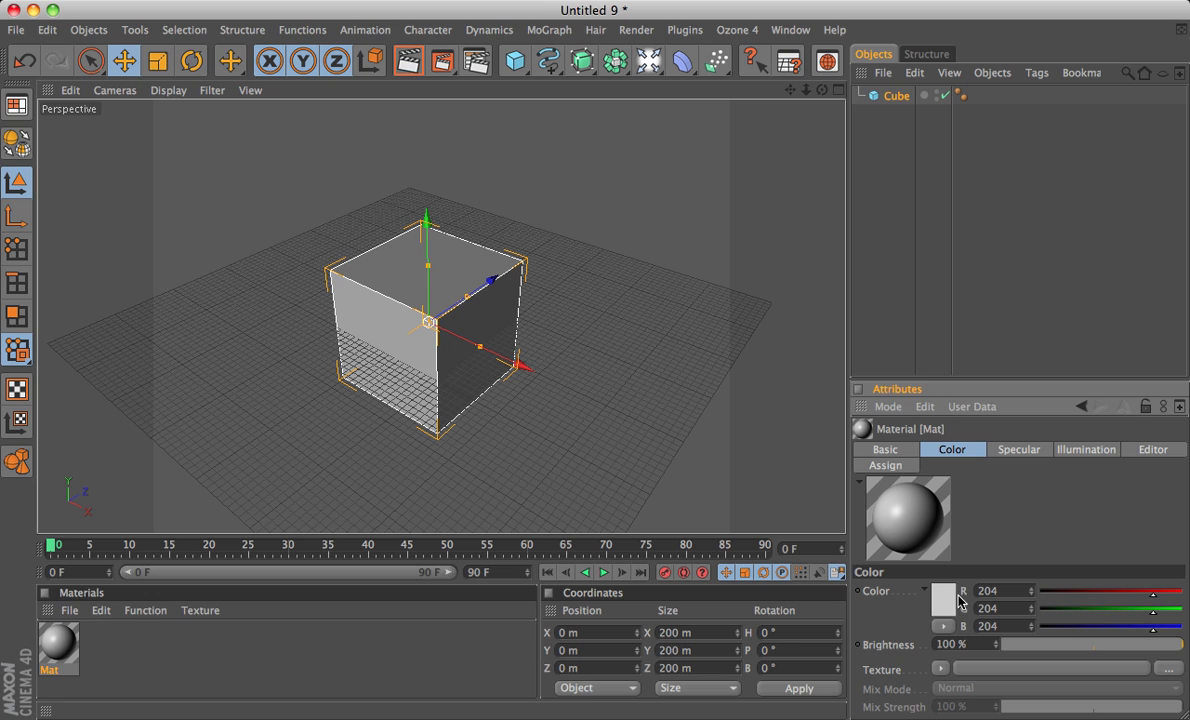
- Review the new material's basic, color, specular, illumination and editor properties
{"action": "left_click", "coordinate": [886, 450]}
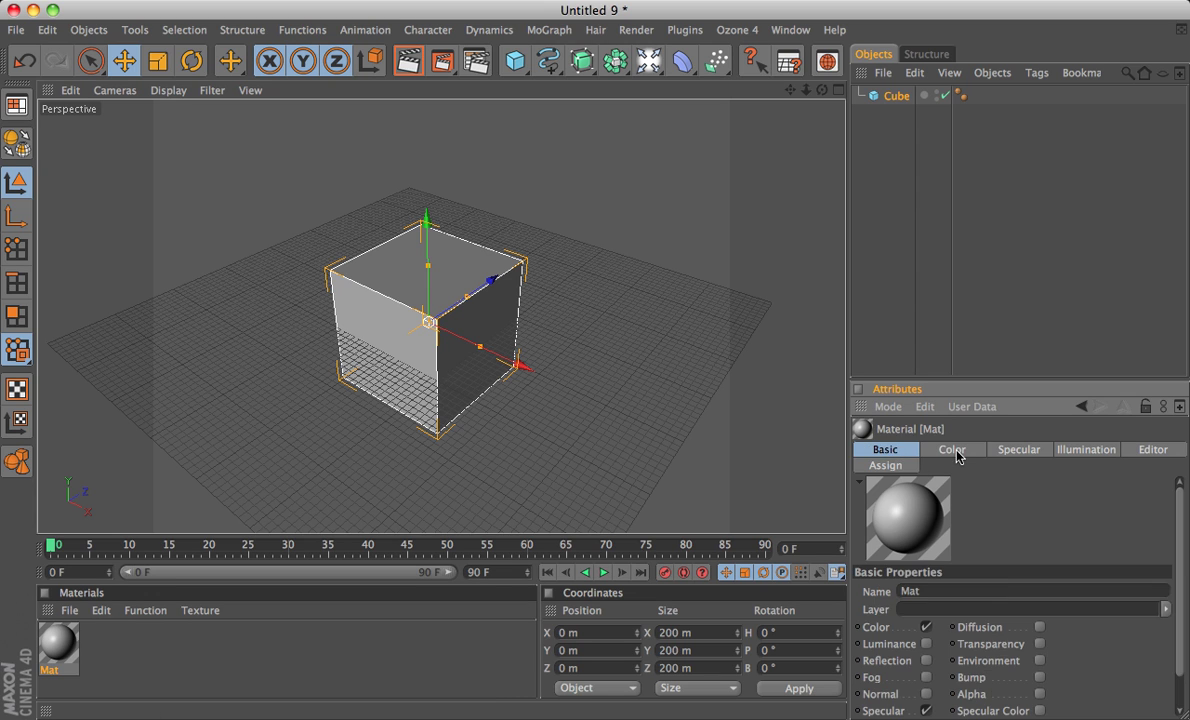
{"action": "left_click", "coordinate": [952, 450]}
{"action": "left_click", "coordinate": [1019, 450]}
{"action": "left_click", "coordinate": [1086, 450]}
{"action": "left_click", "coordinate": [1150, 451]}
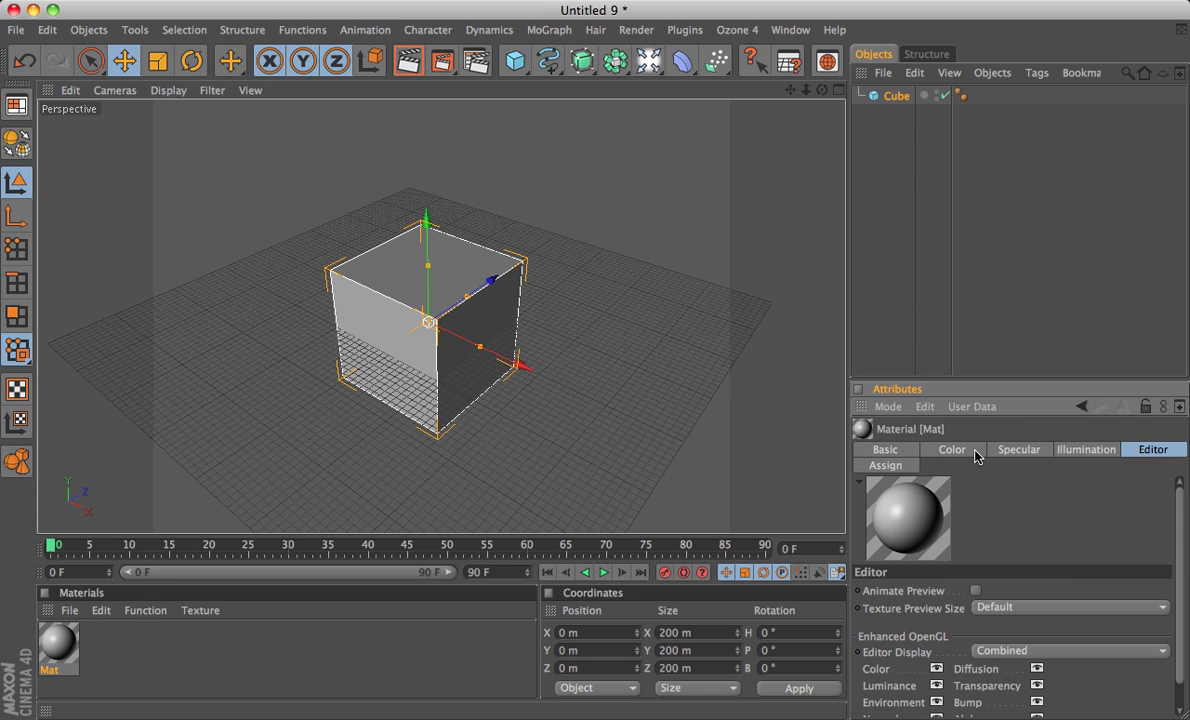
- Set the material's color to a saturated blue with RGB about 12, 77, 219
{"action": "left_click", "coordinate": [952, 450]}
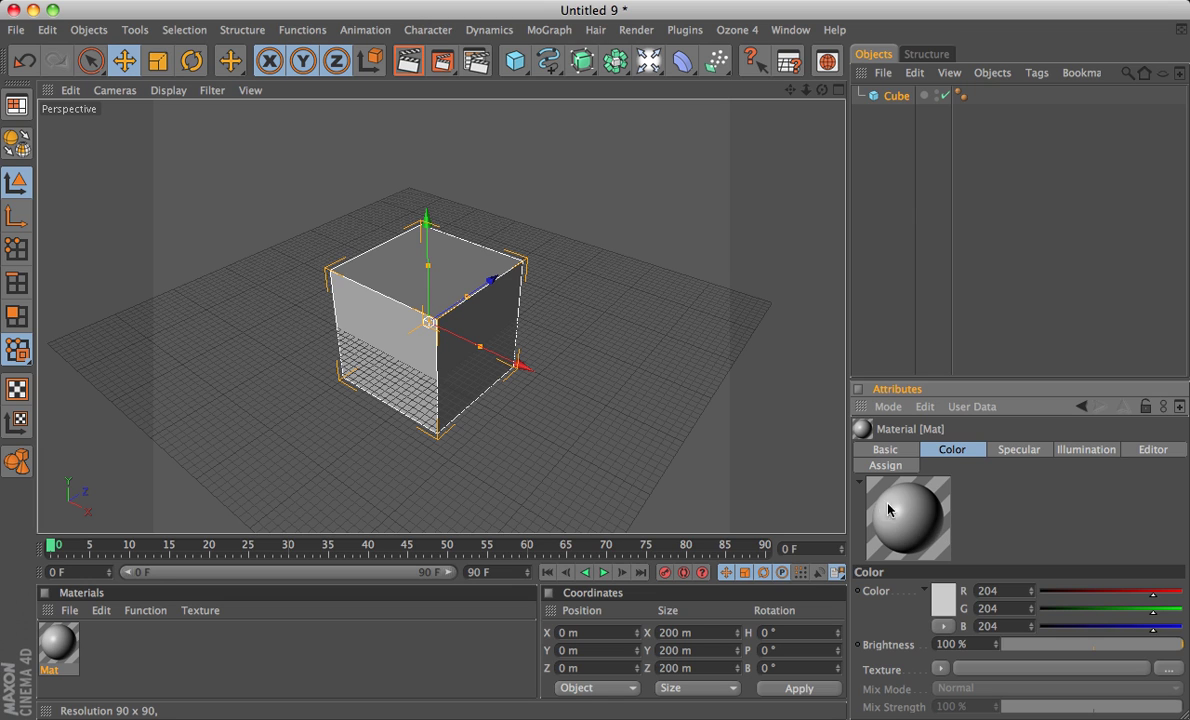
{"action": "left_click", "coordinate": [948, 602]}
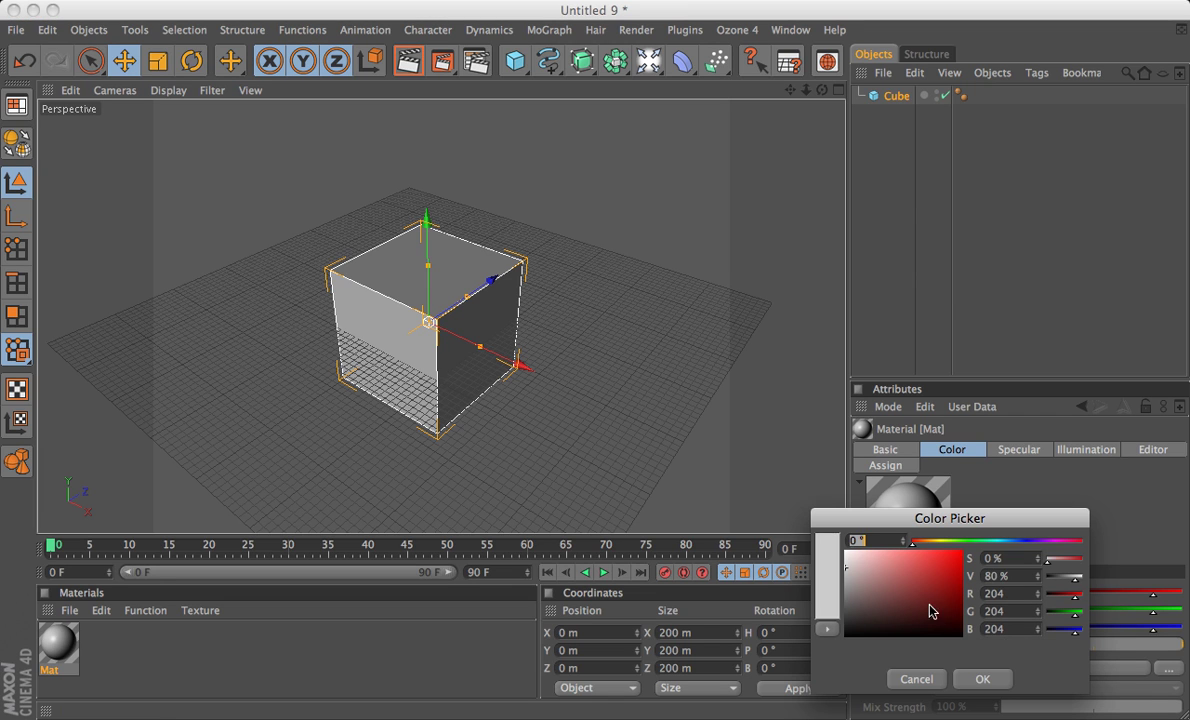
{"action": "left_click", "coordinate": [957, 567]}
{"action": "left_click_drag", "start_coordinate": [989, 541], "coordinate": [1015, 542]}
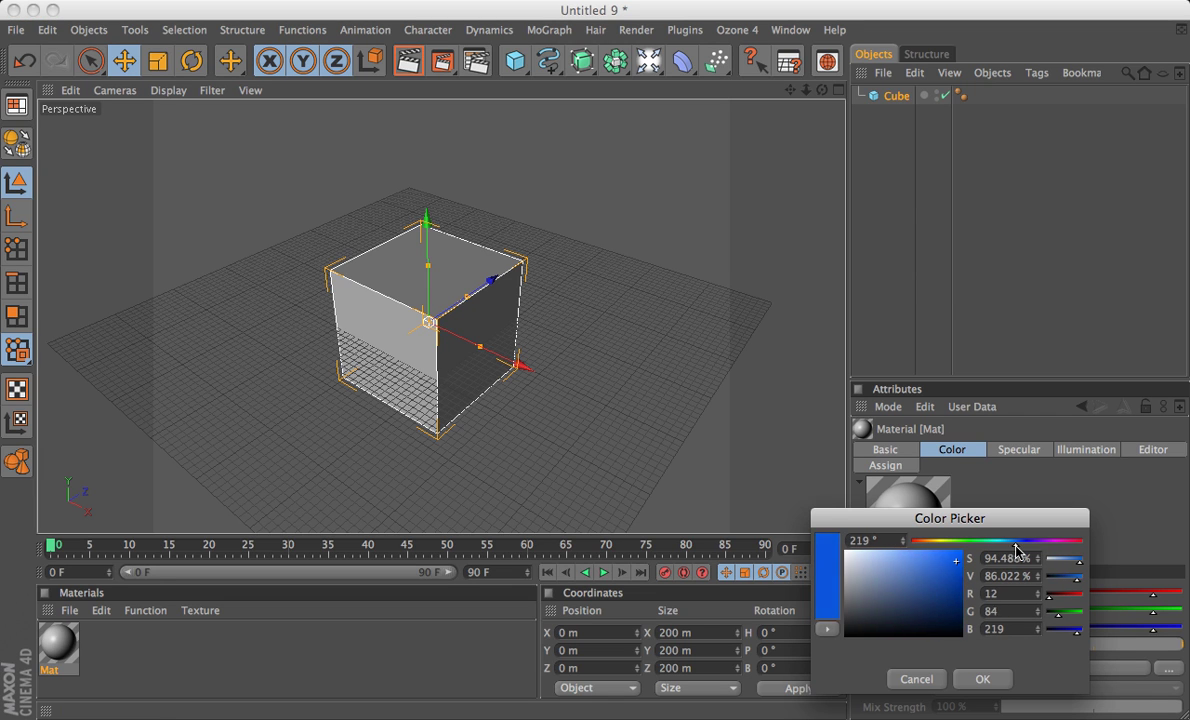
{"action": "left_click", "coordinate": [976, 679]}
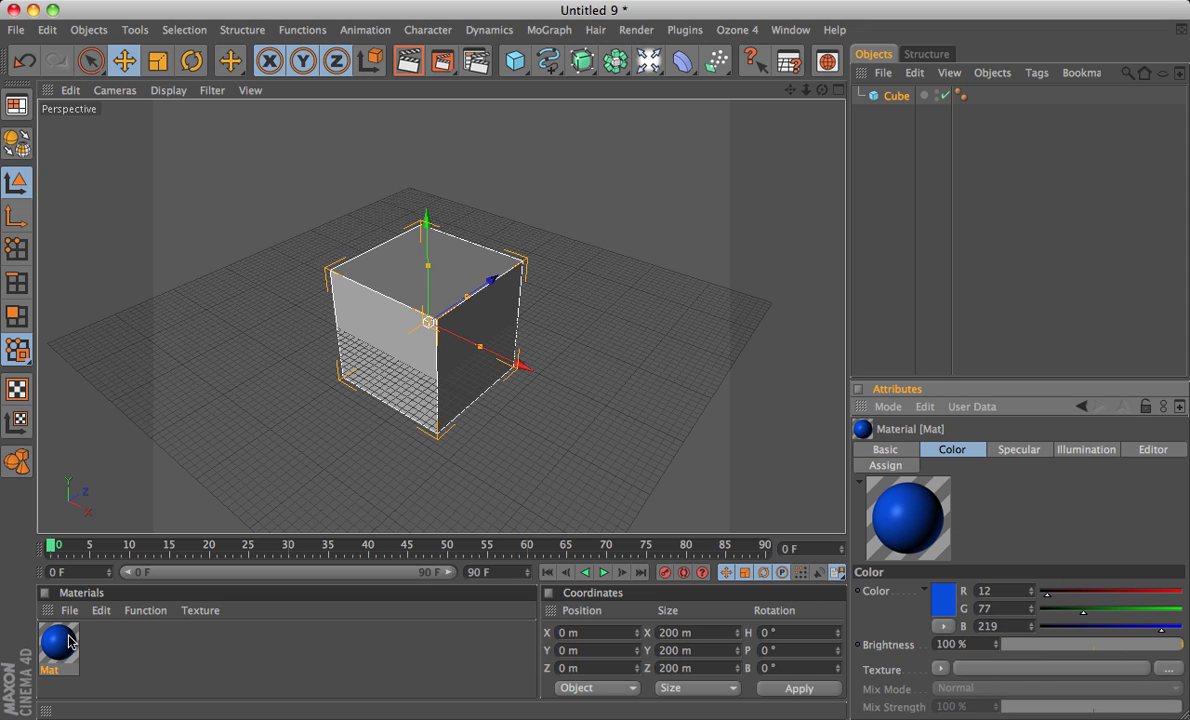
- Apply the blue material to the cube and view the result from a slightly different angle
{"action": "left_click_drag", "start_coordinate": [64, 644], "coordinate": [426, 371]}
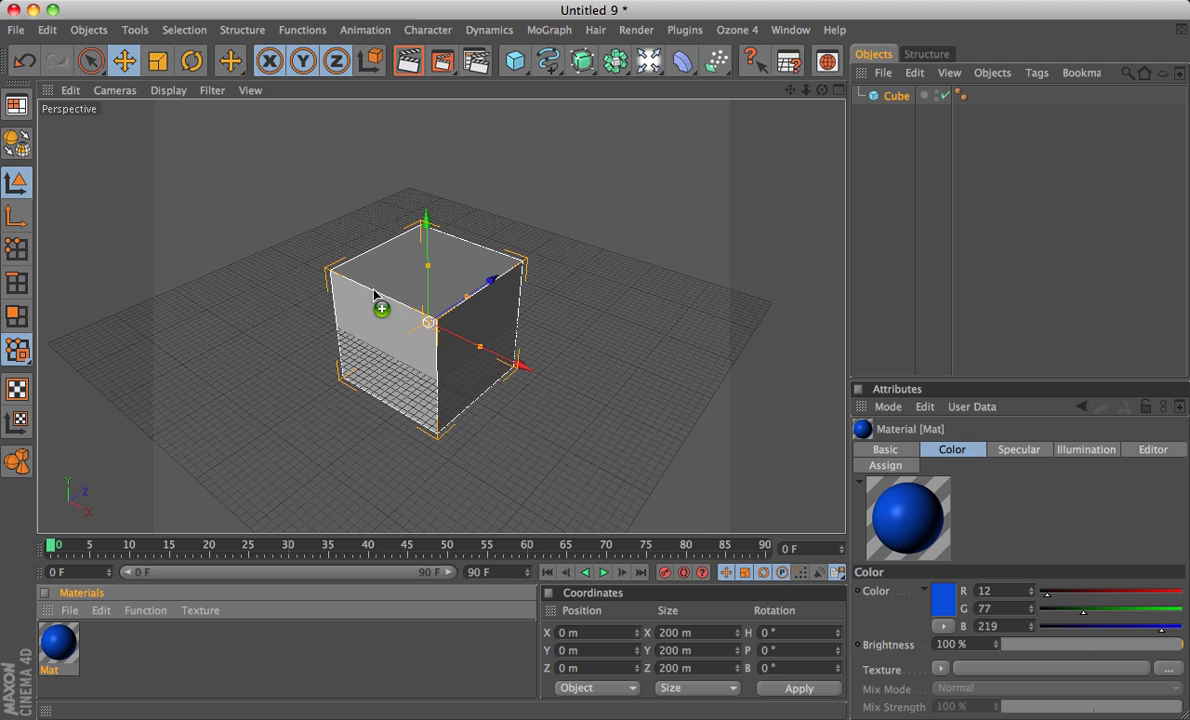
{"action": "left_click_drag", "start_coordinate": [368, 313], "coordinate": [906, 98]}
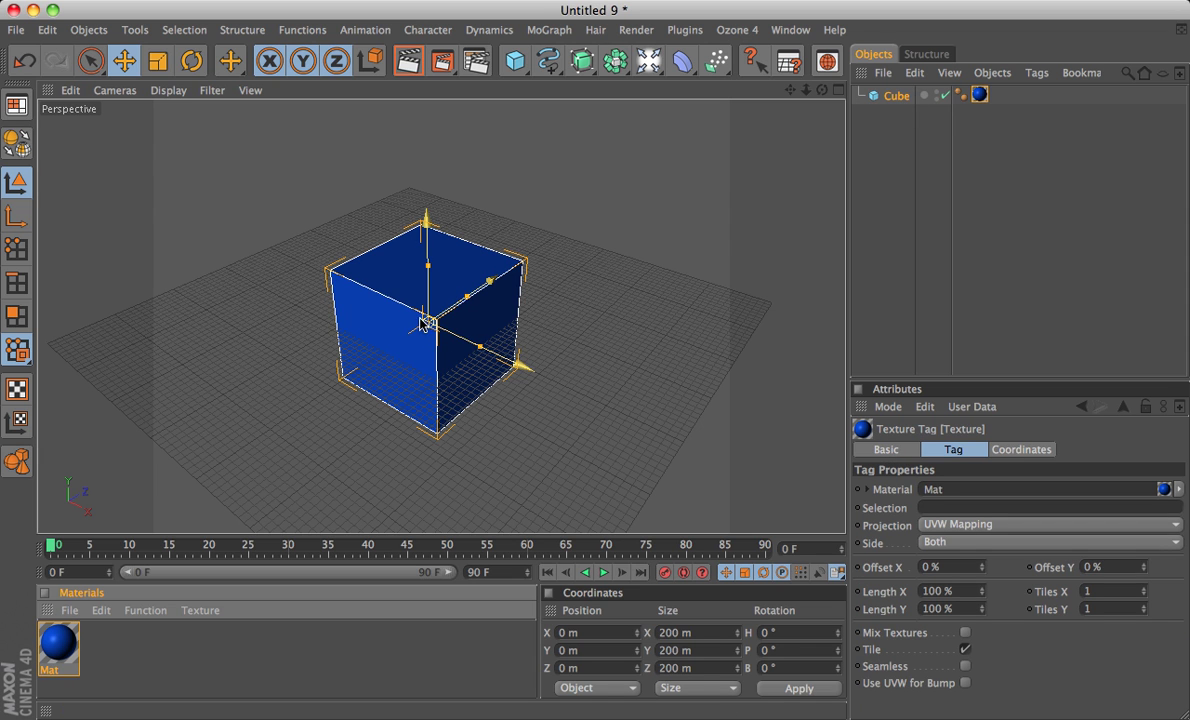
{"action": "left_click_drag", "start_coordinate": [406, 328], "coordinate": [430, 345], "text": "alt"}
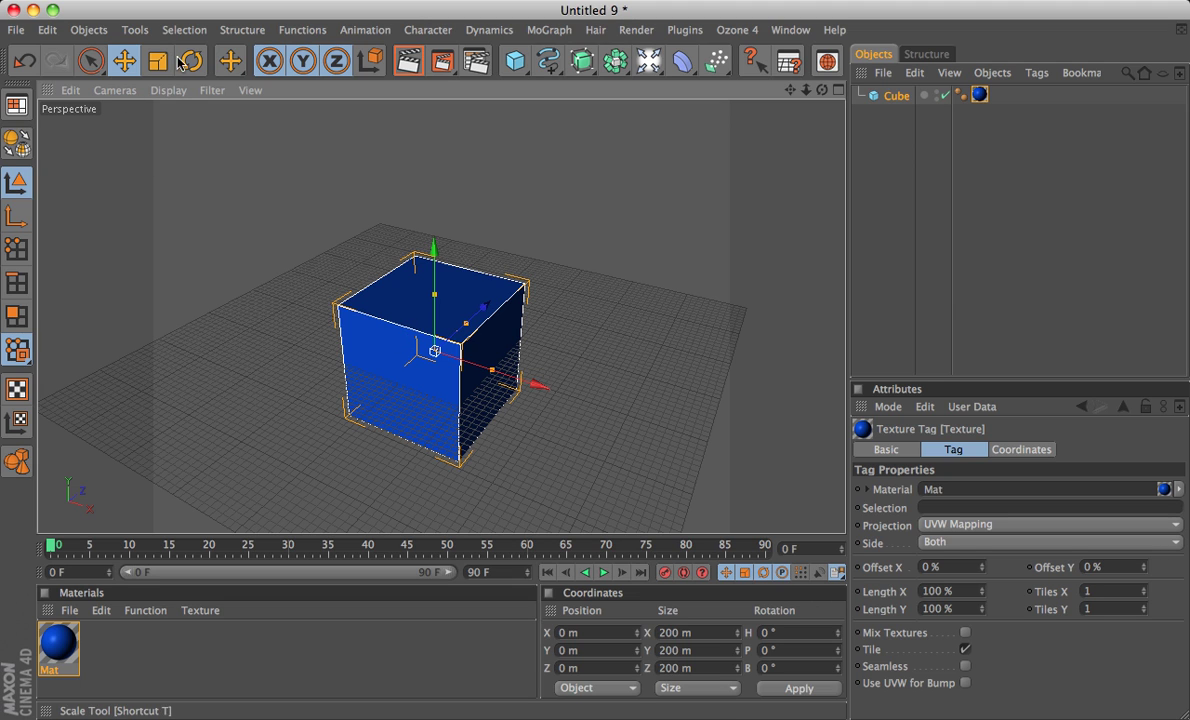
- Reselect the cube with the Move tool and move it about 45 m along the X axis
{"action": "left_click", "coordinate": [91, 62]}
{"action": "left_click", "coordinate": [237, 208]}
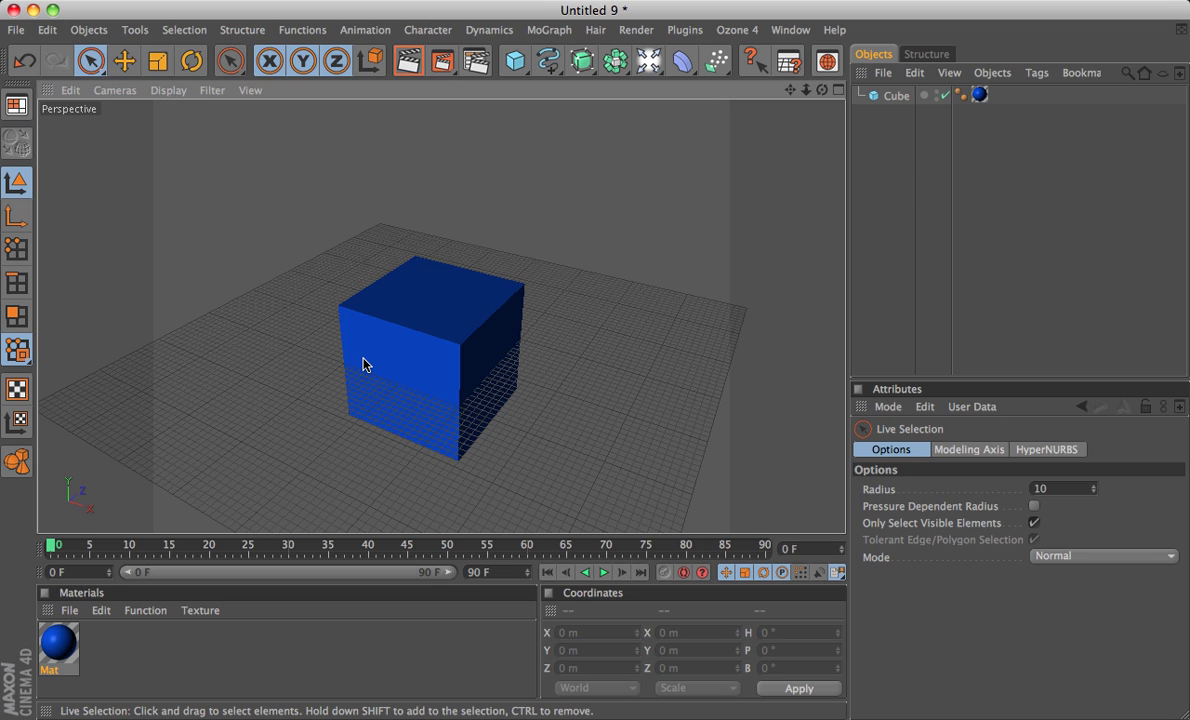
{"action": "left_click", "coordinate": [125, 61]}
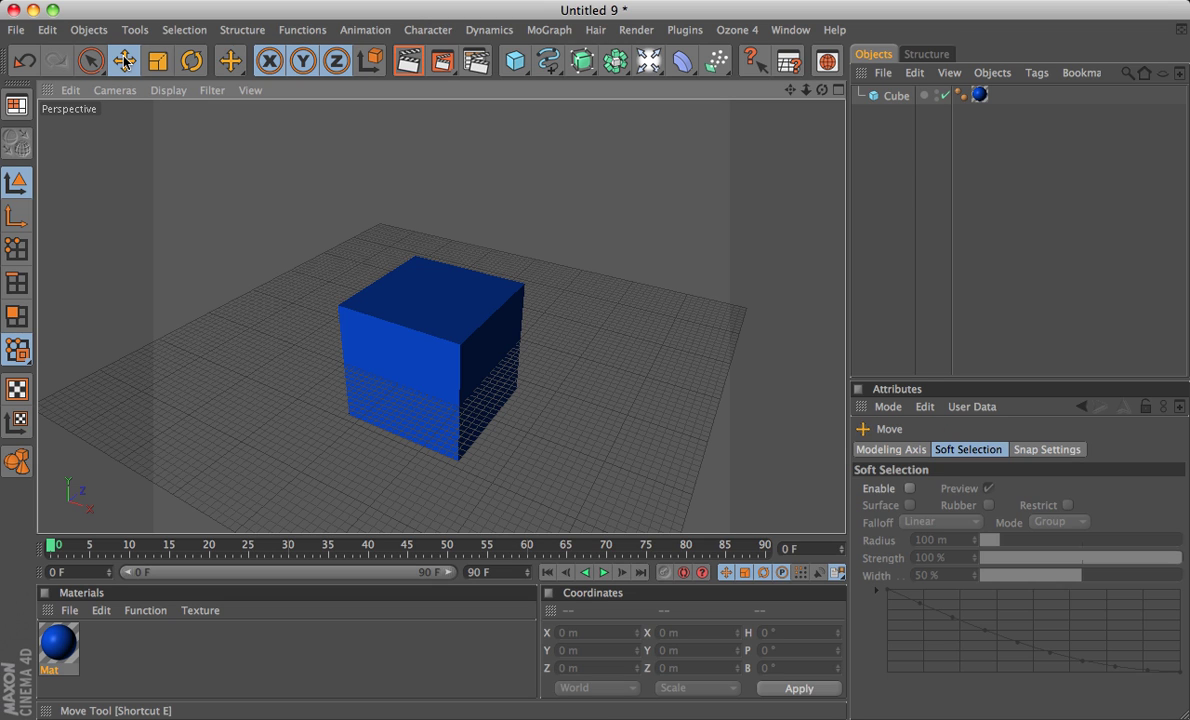
{"action": "left_click", "coordinate": [418, 347]}
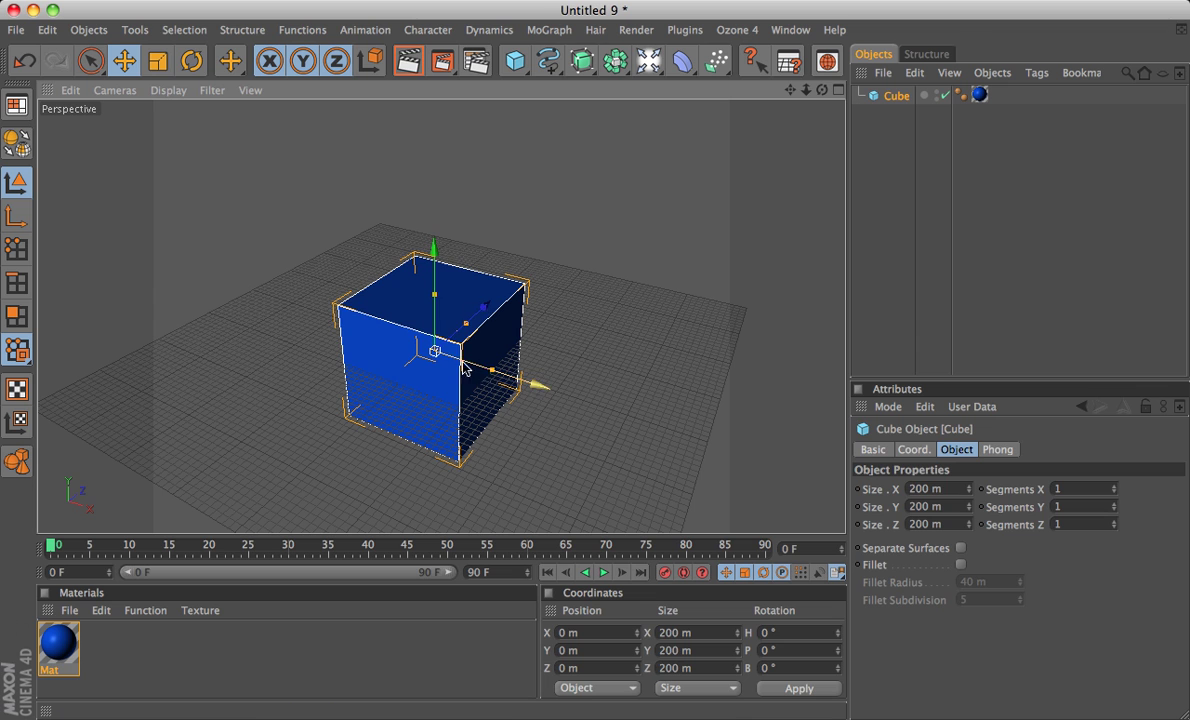
{"action": "left_click", "coordinate": [650, 428]}
{"action": "left_click", "coordinate": [452, 345]}
{"action": "left_click_drag", "start_coordinate": [531, 380], "coordinate": [570, 395]}
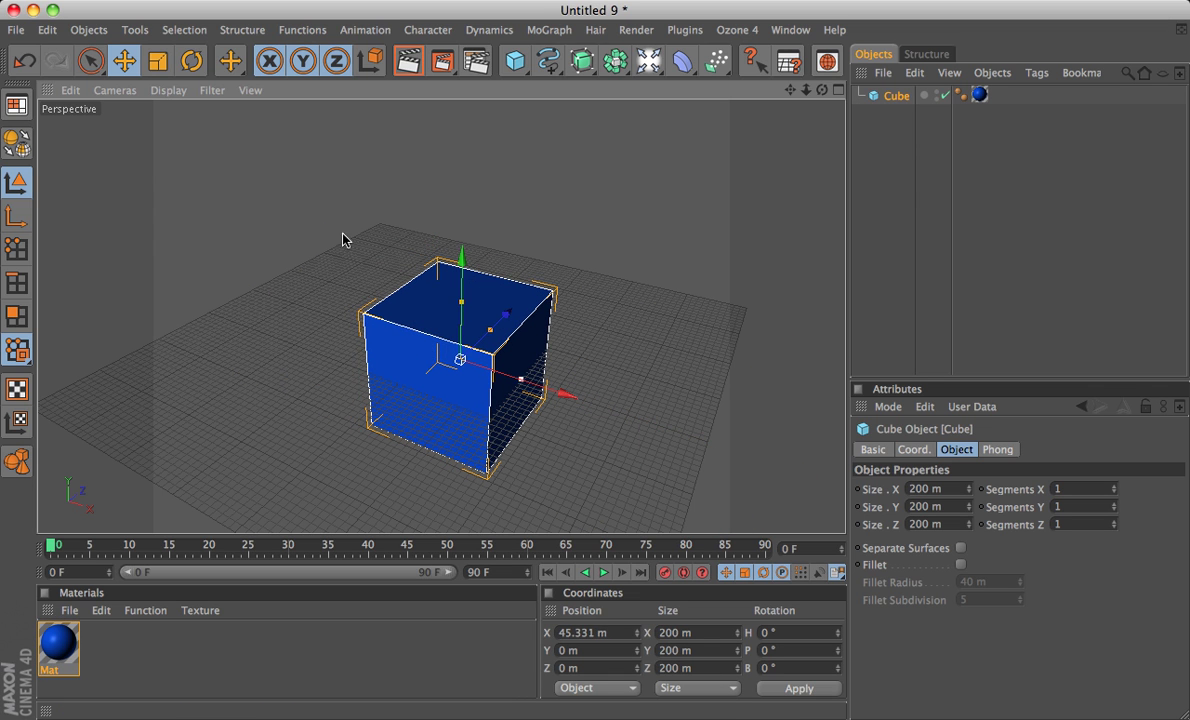
- Scale the cube up uniformly to about 235 m per side with the Scale tool
{"action": "left_click", "coordinate": [162, 66]}
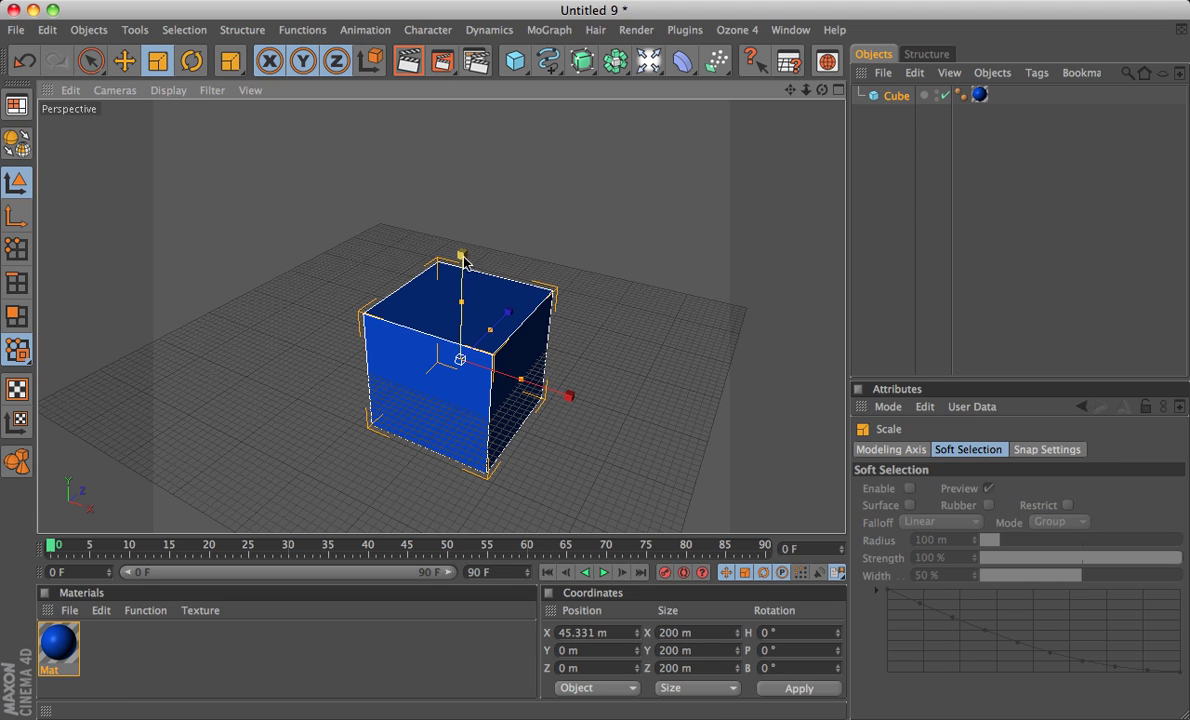
{"action": "key", "text": "e"}
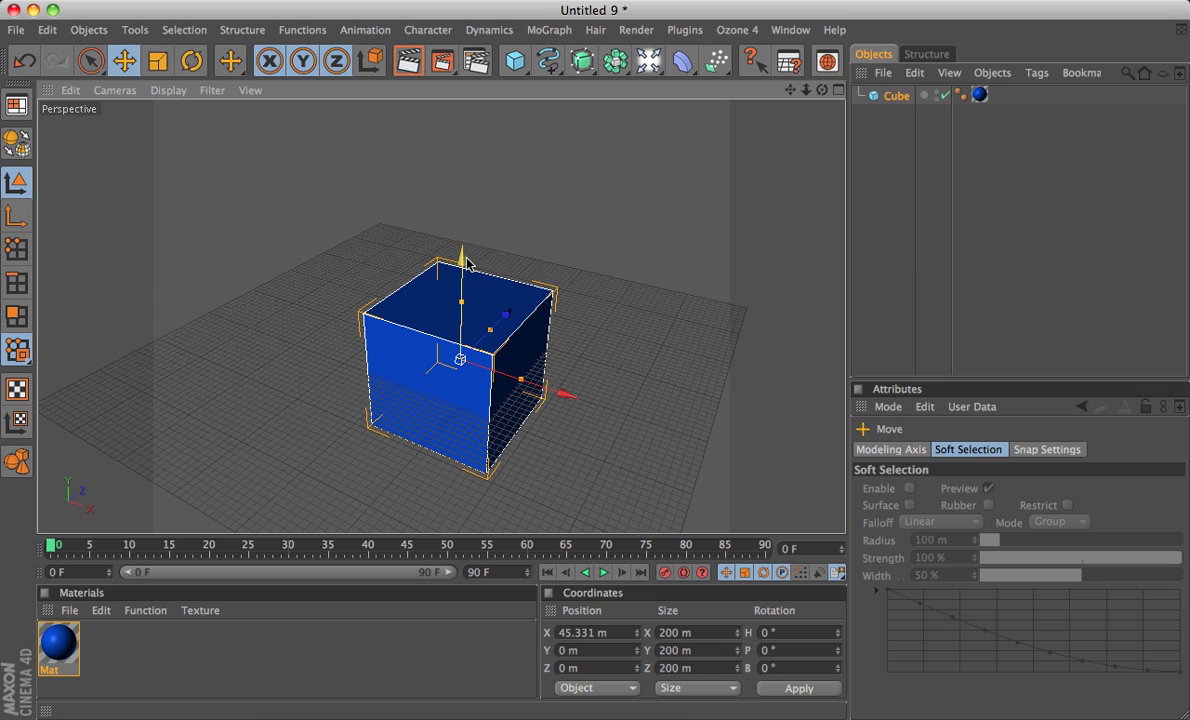
{"action": "key", "text": "t"}
{"action": "mouse_move", "coordinate": [461, 256]}
{"action": "left_mouse_down"}
{"action": "mouse_move", "coordinate": [478, 225]}
{"action": "mouse_move", "coordinate": [460, 255]}
{"action": "left_mouse_up"}
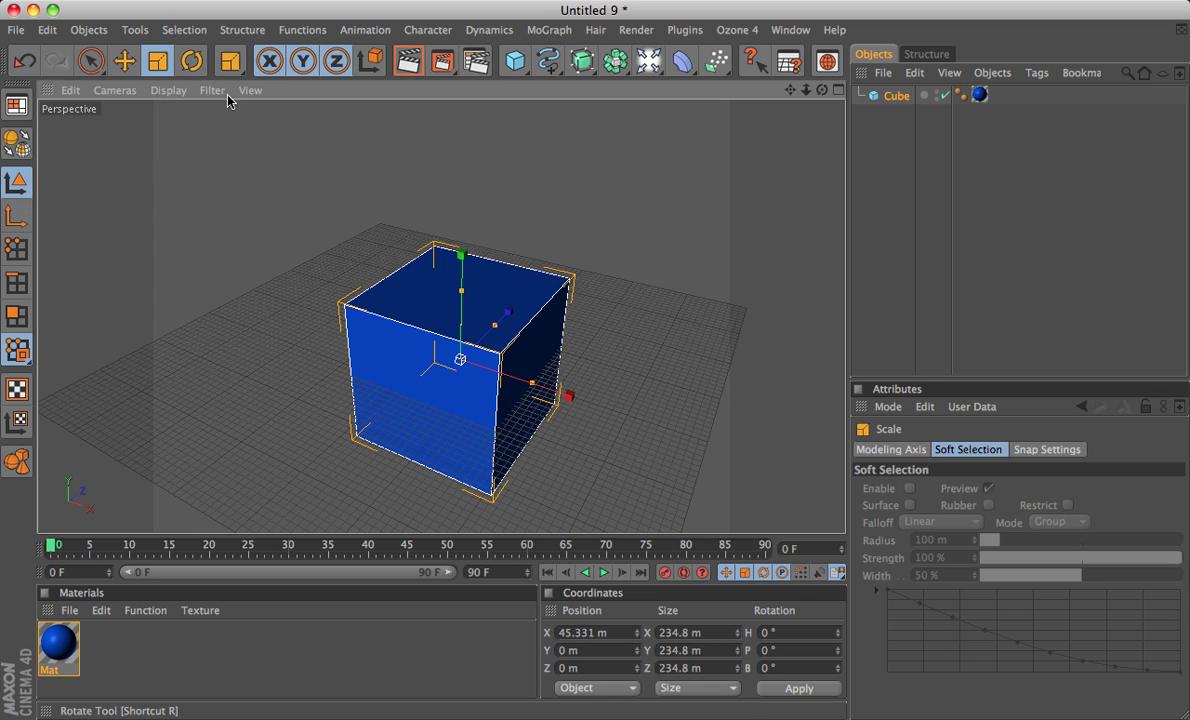
- Try rotating the cube with the Rotate tool and reset its P and B rotation to 0°
{"action": "key", "text": "r"}
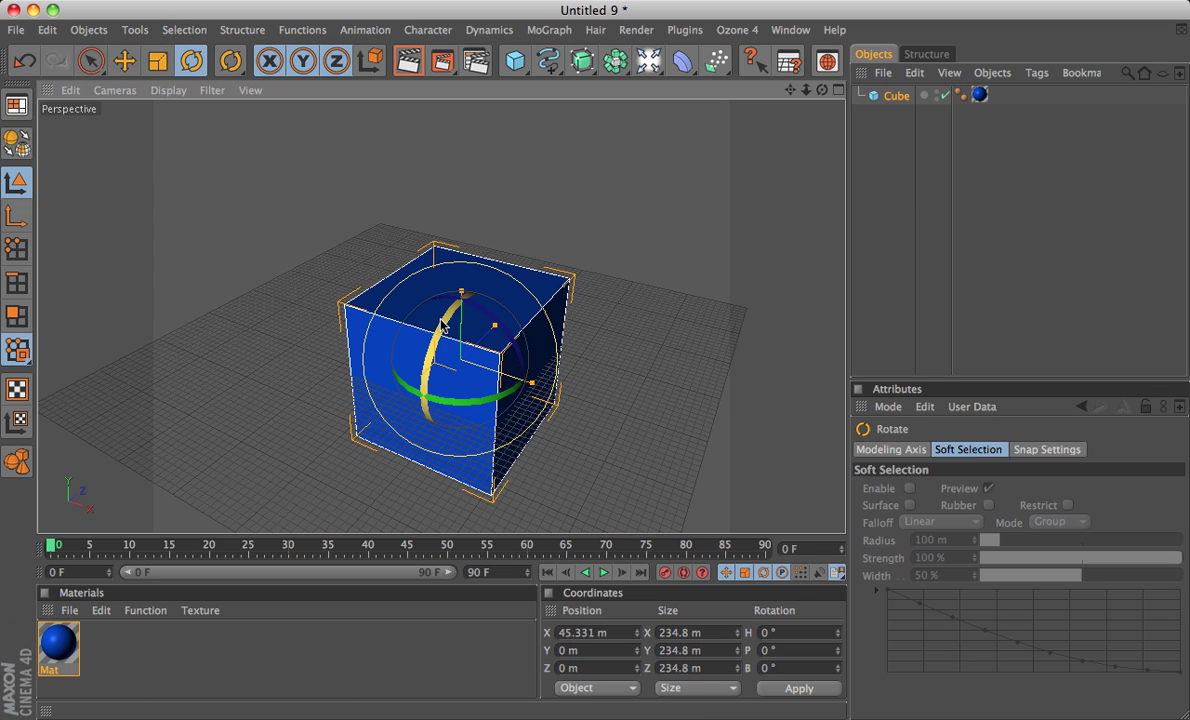
{"action": "left_click_drag", "start_coordinate": [443, 325], "coordinate": [404, 366]}
{"action": "left_click", "coordinate": [778, 648]}
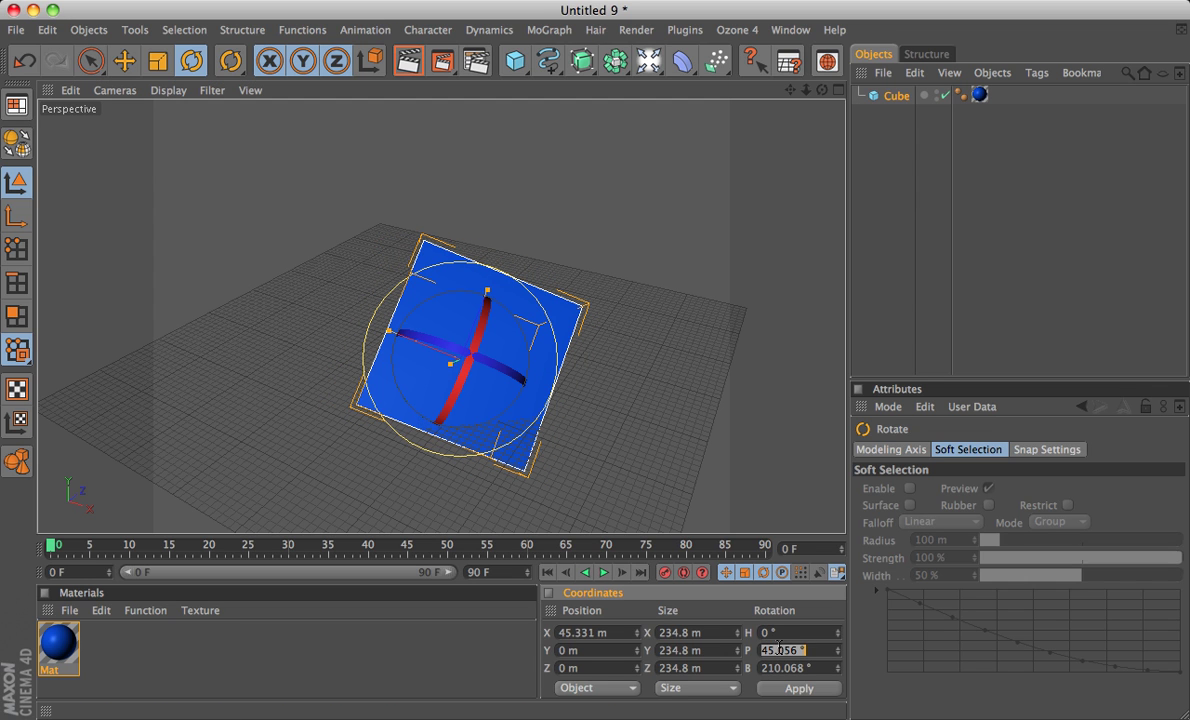
{"action": "type", "text": "0"}
{"action": "left_click", "coordinate": [785, 668]}
{"action": "type", "text": "0"}
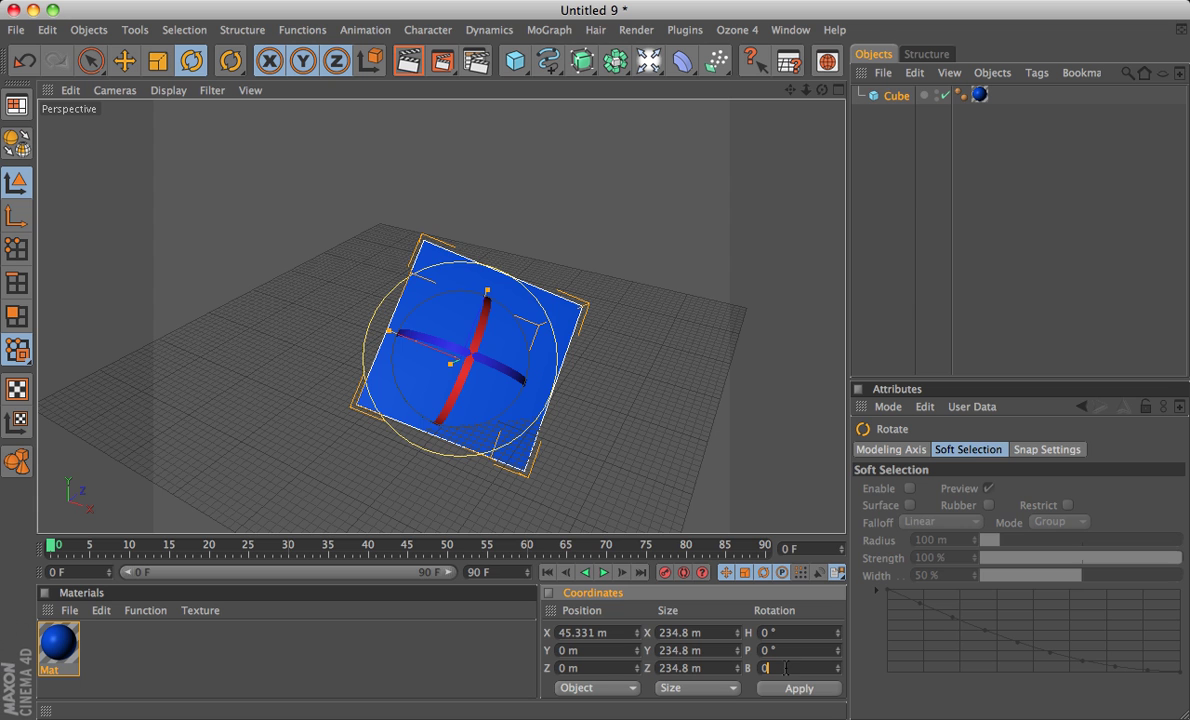
{"action": "left_click", "coordinate": [793, 688]}
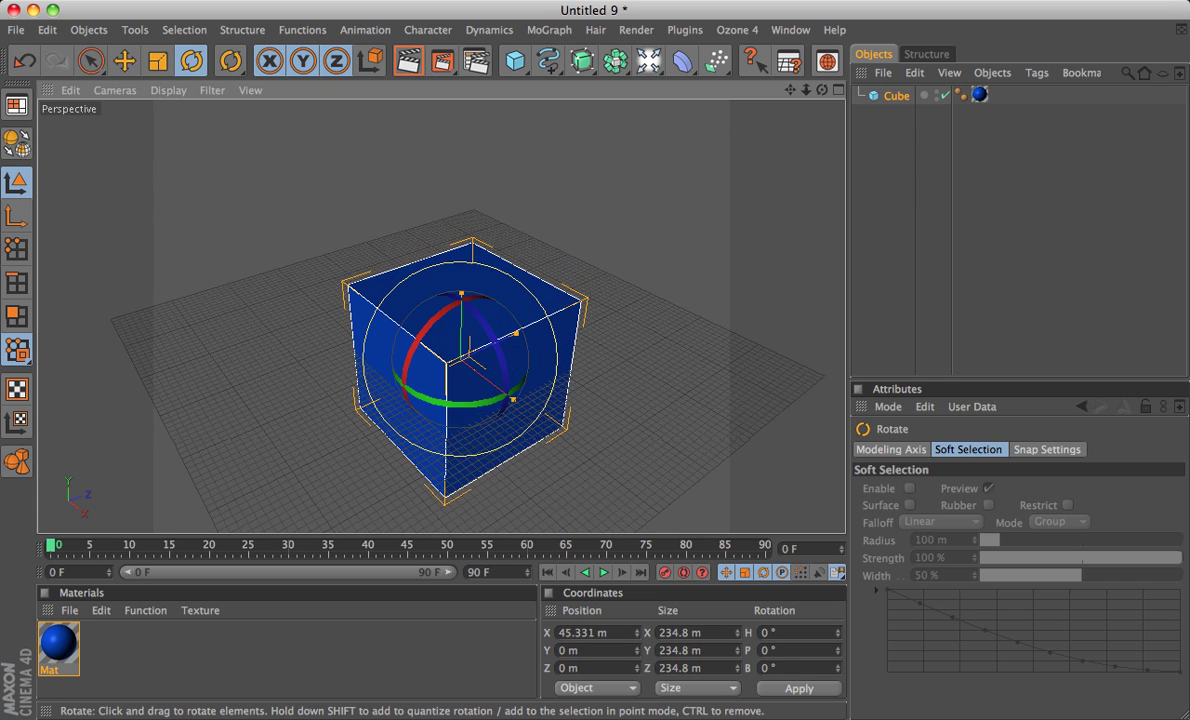
- Switch between the Live Selection and Rotate tools, finishing with Live Selection active
{"action": "left_click", "coordinate": [90, 61]}
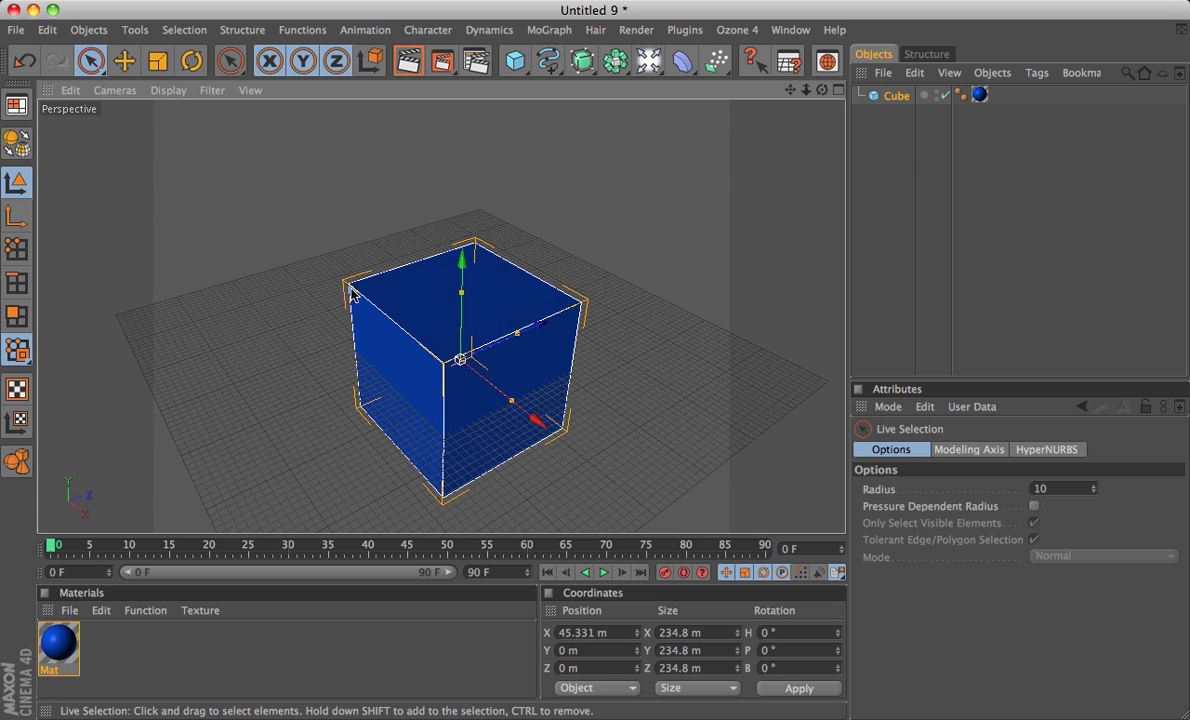
{"action": "left_click_drag", "start_coordinate": [326, 268], "coordinate": [258, 256], "text": "alt"}
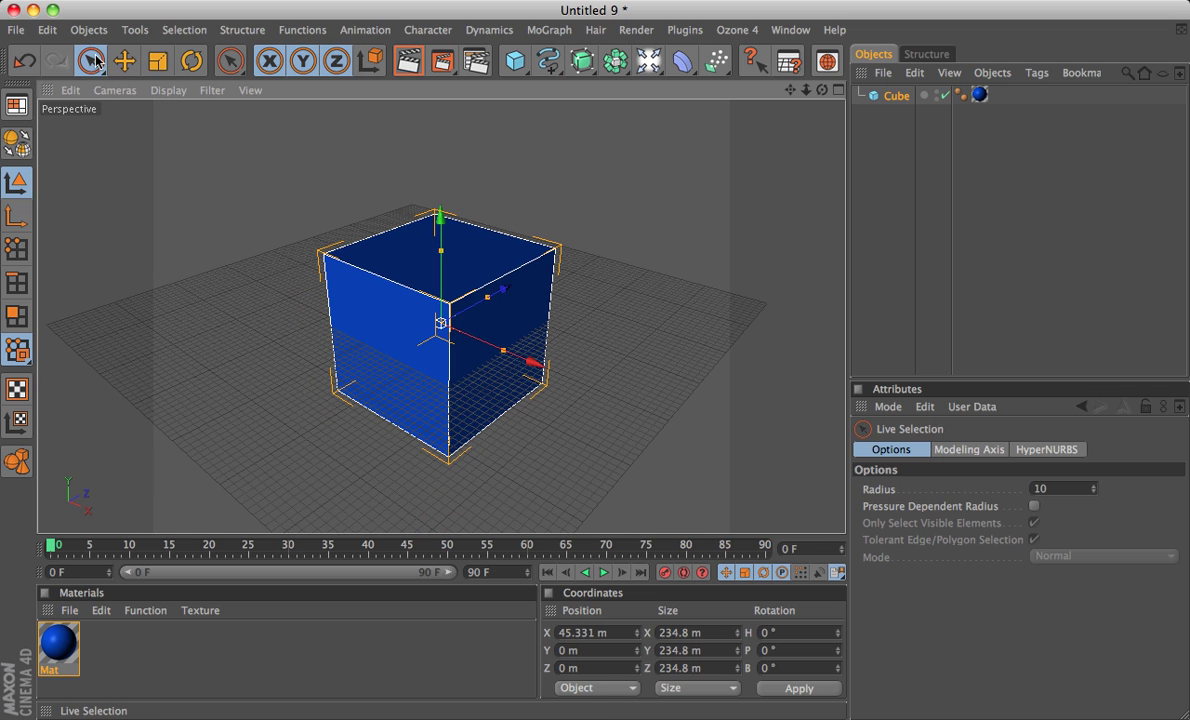
{"action": "left_click", "coordinate": [191, 61]}
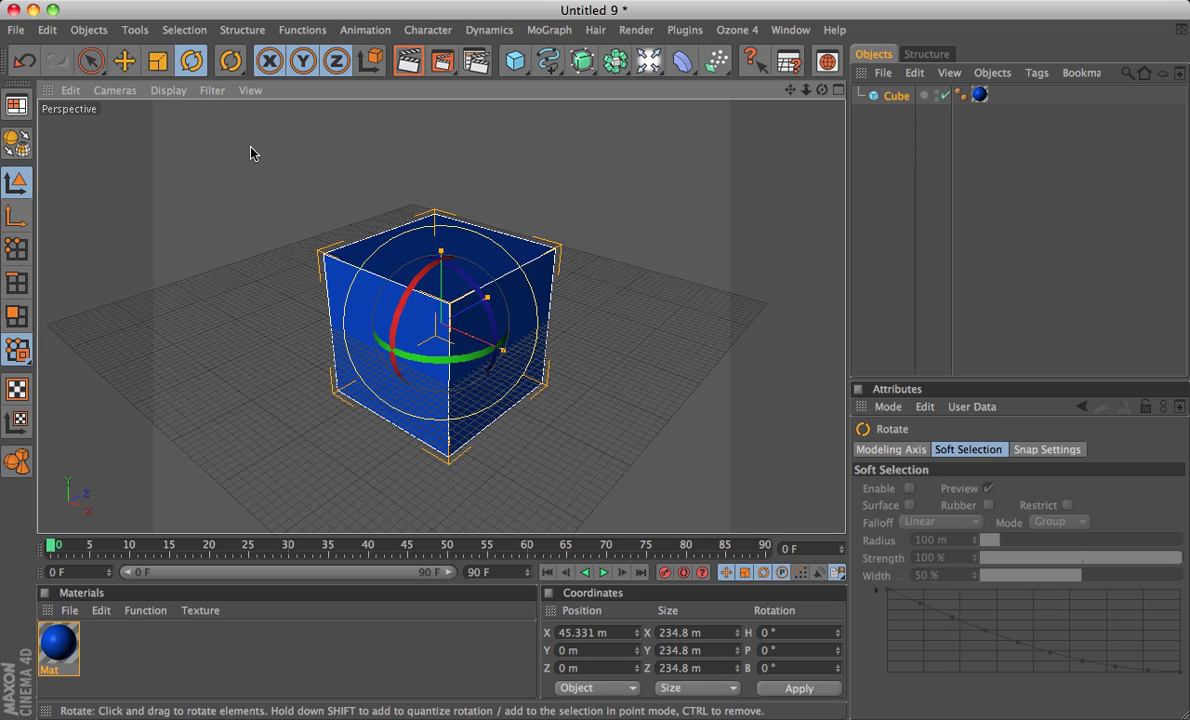
{"action": "key", "text": "space"}
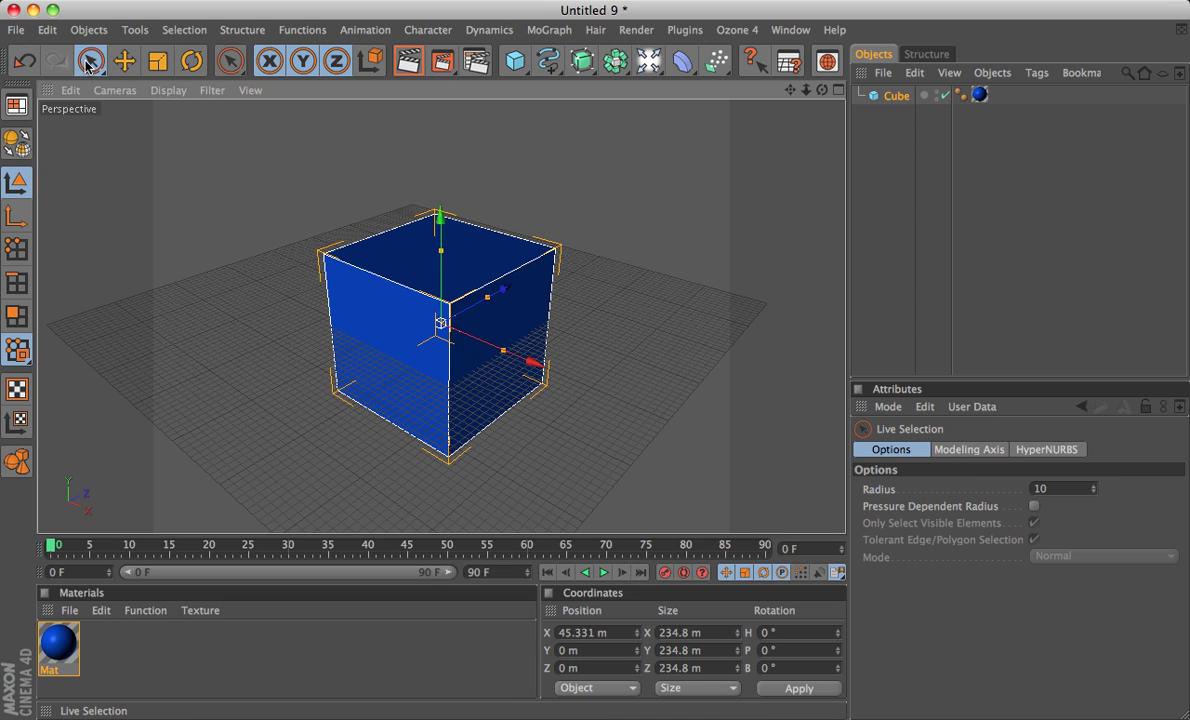
{"action": "left_click", "coordinate": [231, 63]}
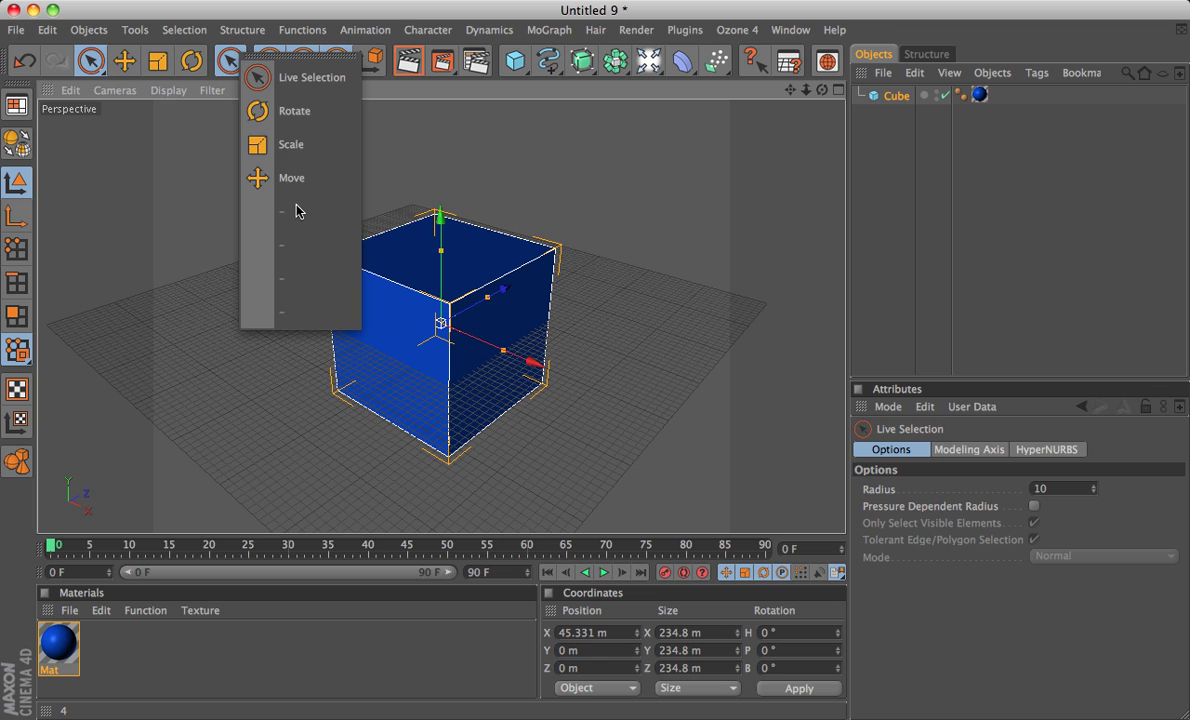
{"action": "left_click", "coordinate": [242, 30]}
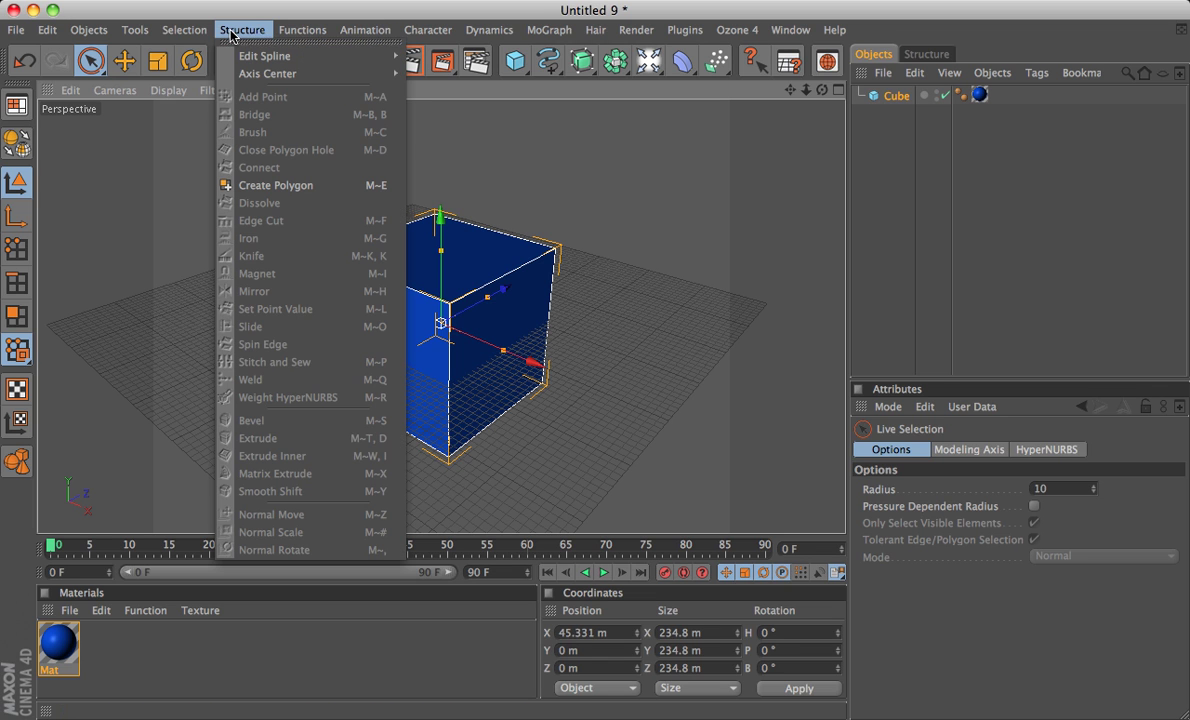
{"action": "left_click", "coordinate": [134, 29]}
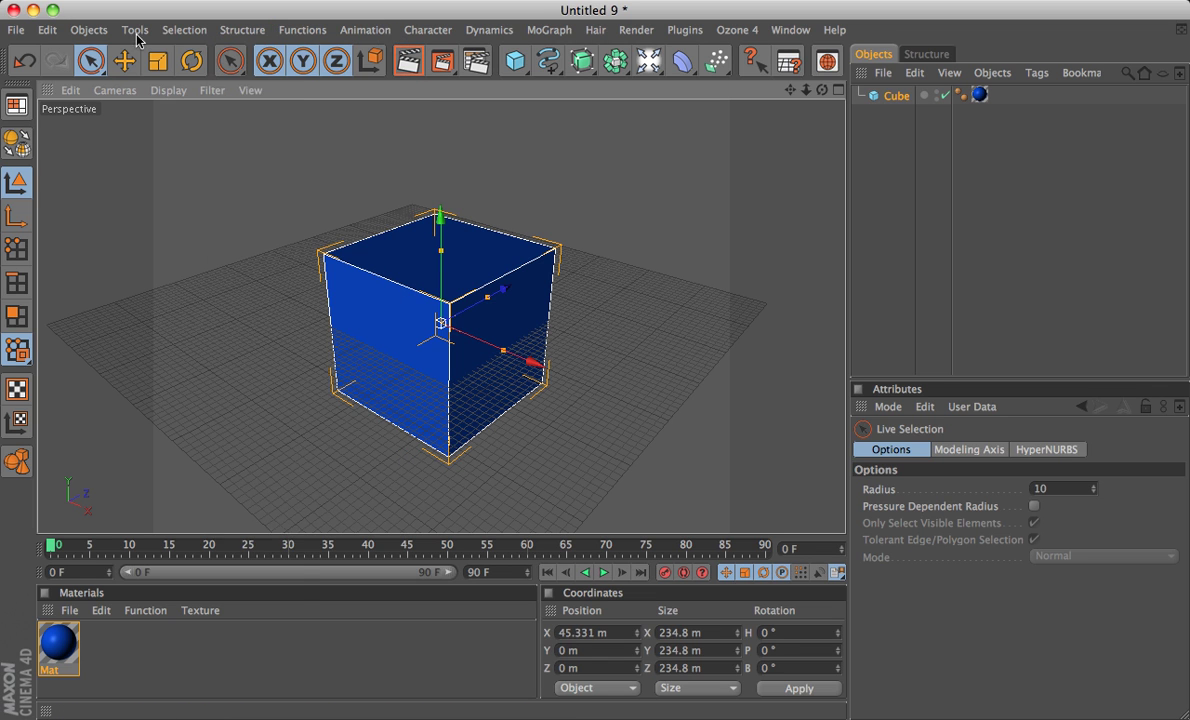
{"action": "left_click", "coordinate": [136, 29]}
{"action": "left_click", "coordinate": [388, 191]}
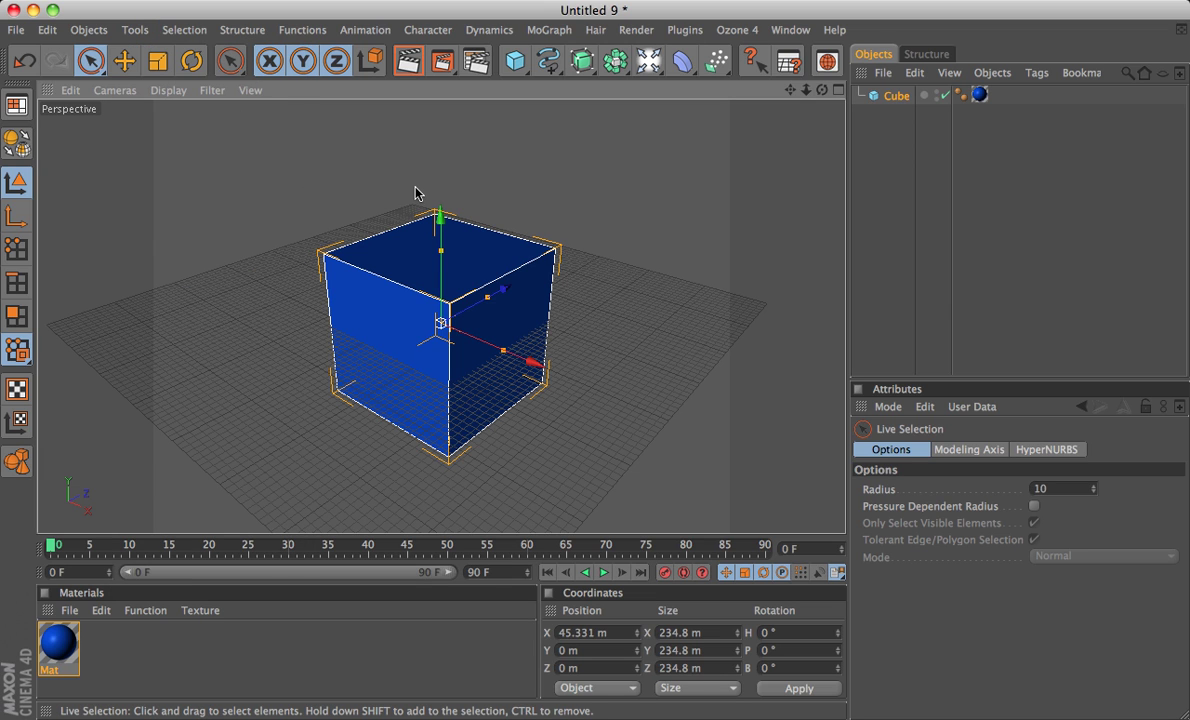
- Review the Output and General pages of the render settings and close them without changes
{"action": "left_click", "coordinate": [478, 63]}
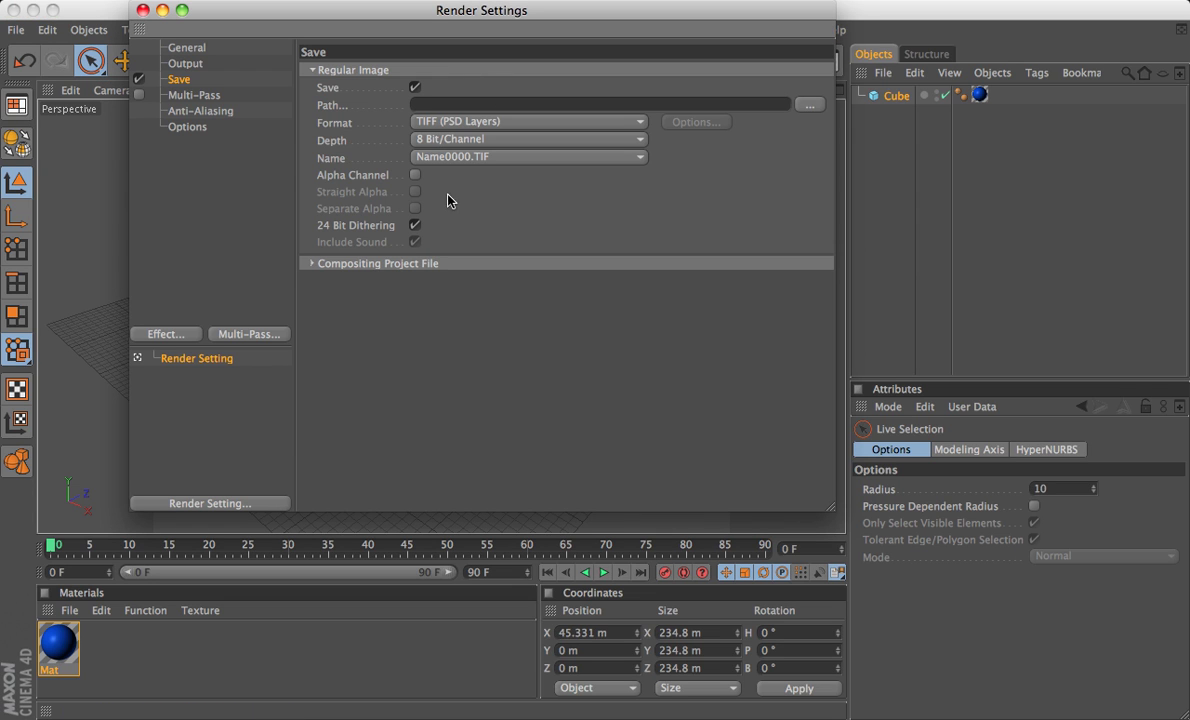
{"action": "left_click", "coordinate": [187, 65]}
{"action": "left_click", "coordinate": [167, 48]}
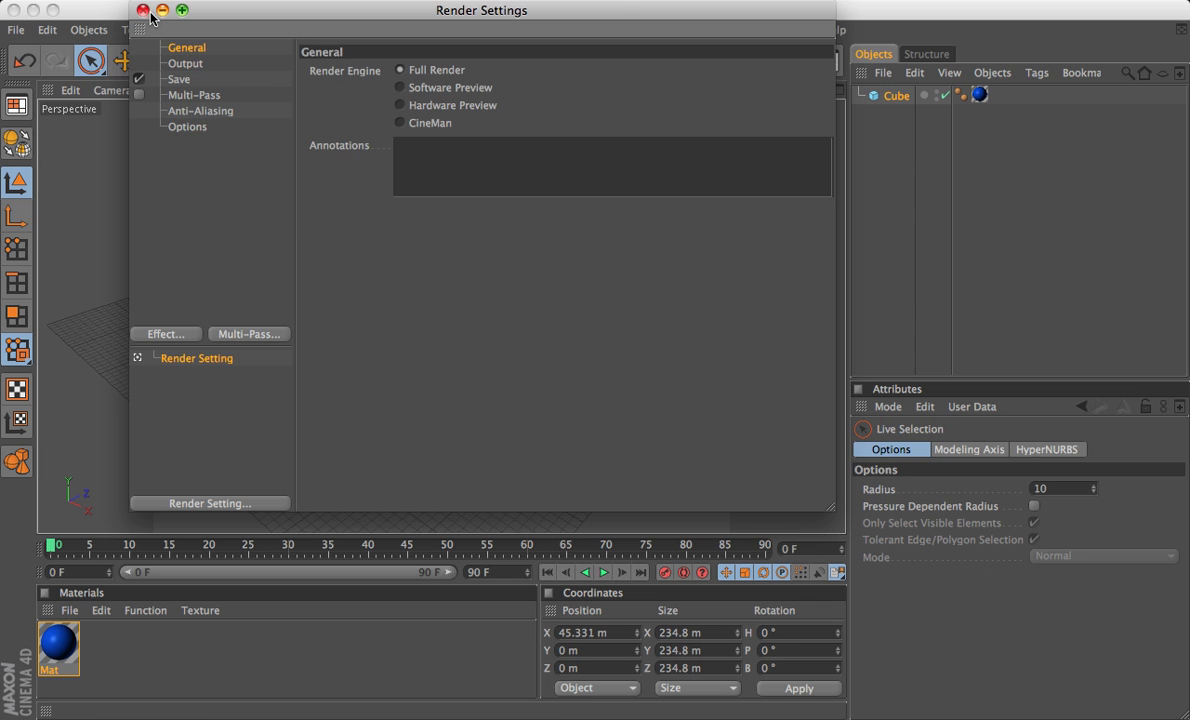
{"action": "left_click", "coordinate": [143, 11]}
- Render only a rectangular region over part of the cube in the perspective view, and clear the preview
{"action": "mouse_move", "coordinate": [448, 62]}
{"action": "left_mouse_down"}
{"action": "mouse_move", "coordinate": [536, 246]}
{"action": "mouse_move", "coordinate": [444, 76]}
{"action": "left_mouse_up"}
{"action": "left_click_drag", "start_coordinate": [432, 204], "coordinate": [659, 412]}
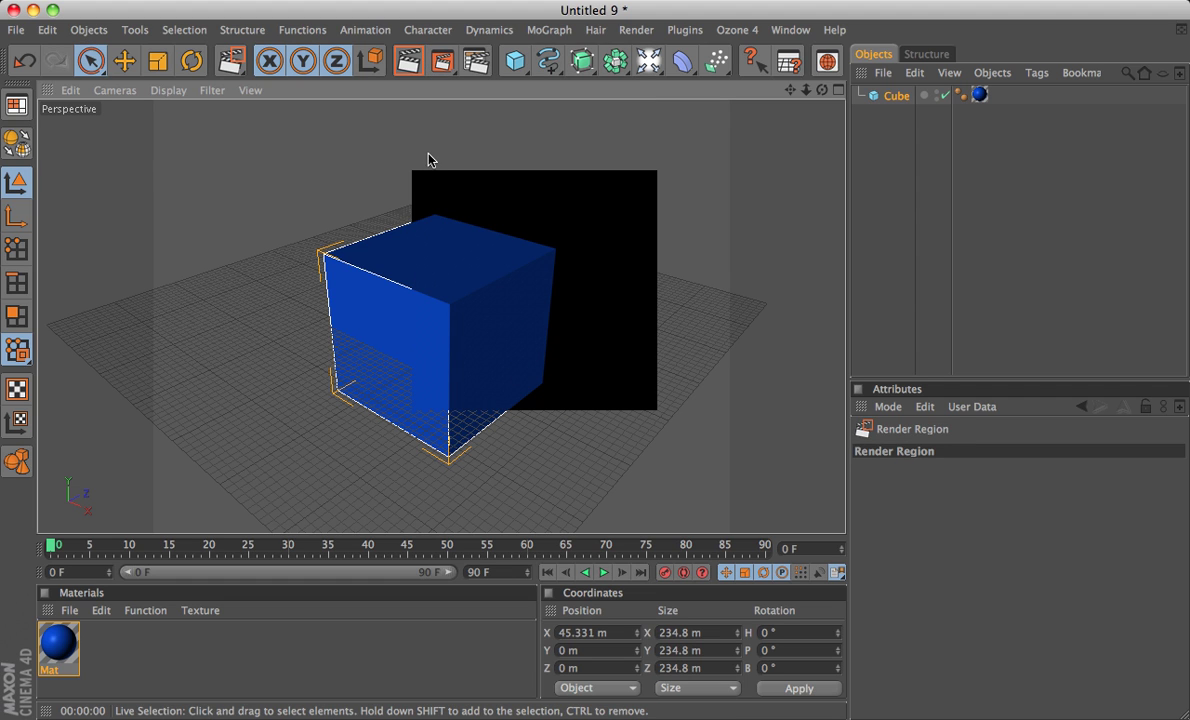
{"action": "left_click", "coordinate": [400, 145]}
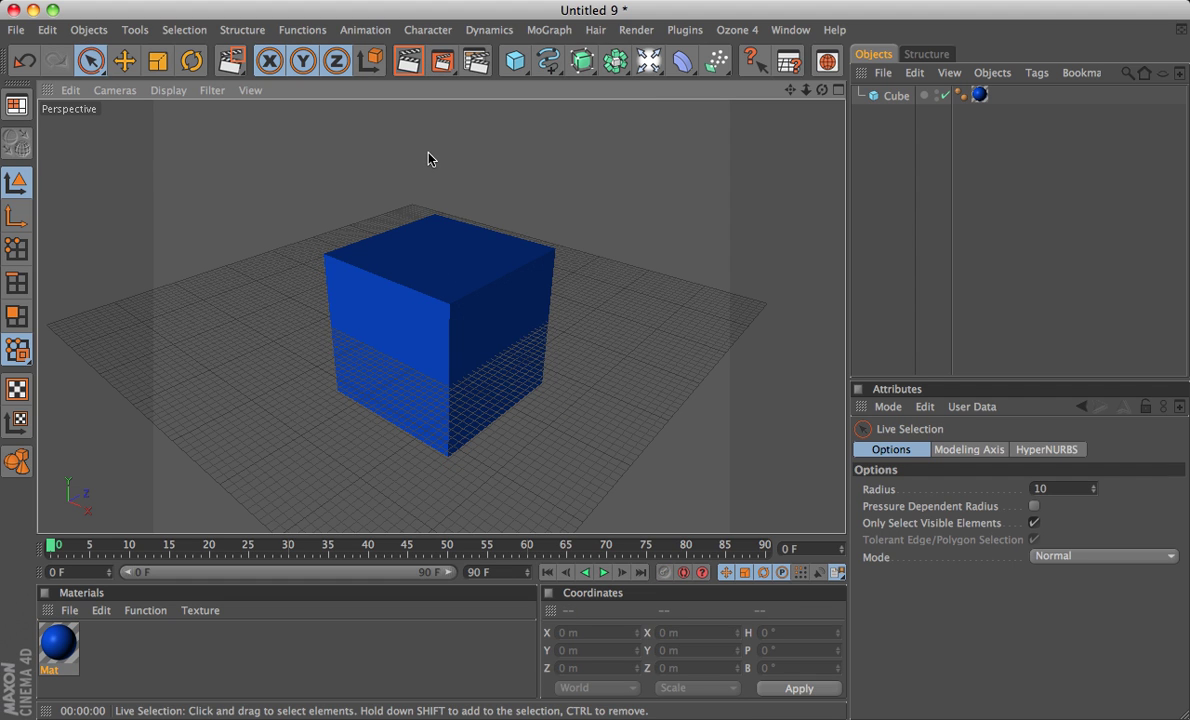
- Render the whole perspective view, orbit slightly around the cube, and render it again from the new angle
{"action": "left_click", "coordinate": [405, 62]}
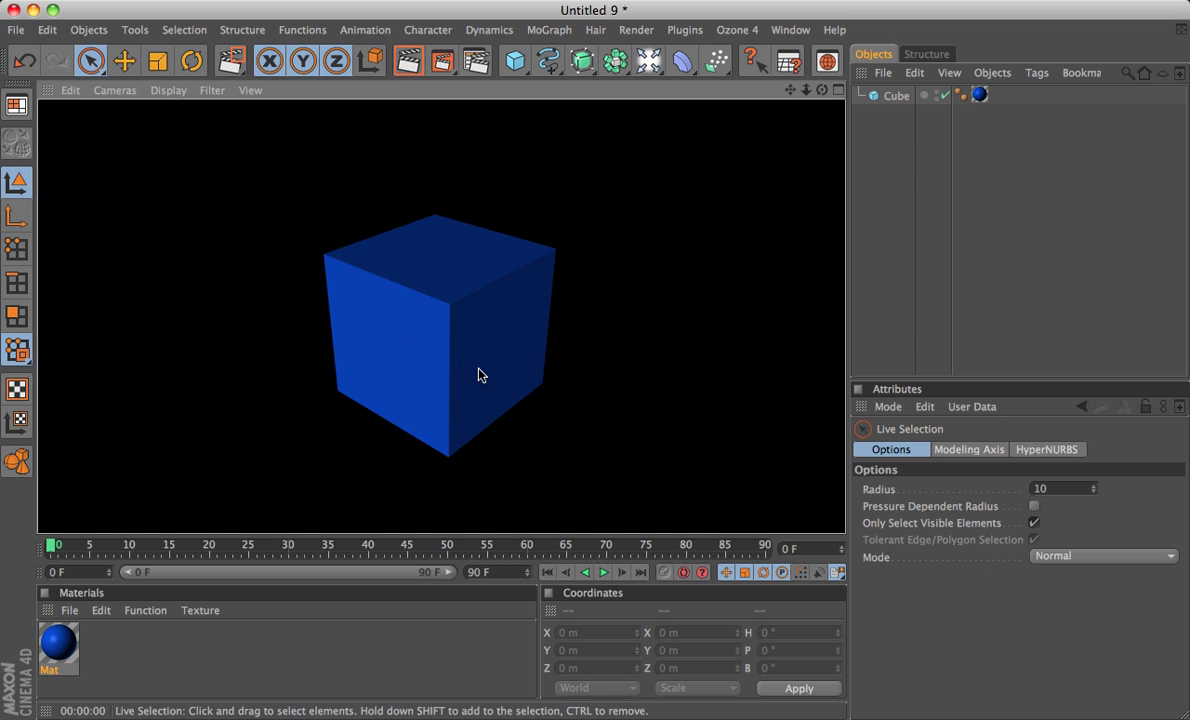
{"action": "left_click_drag", "start_coordinate": [479, 368], "coordinate": [473, 376], "text": "alt"}
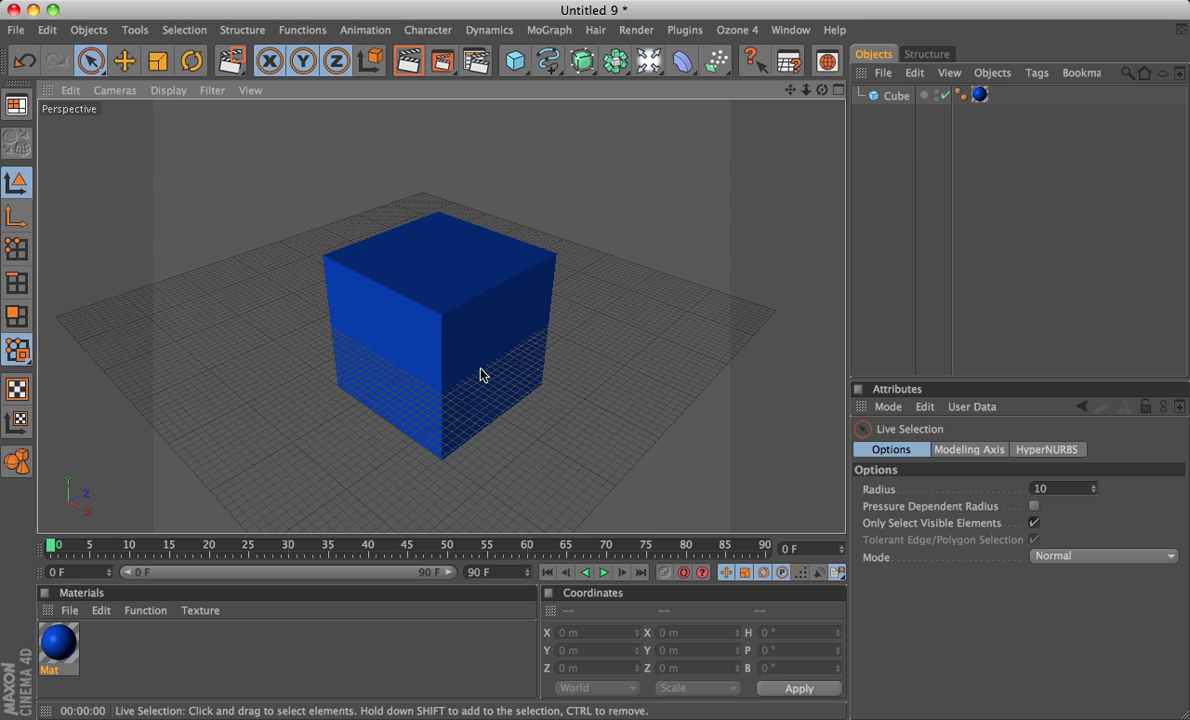
{"action": "key", "text": "ctrl+r"}
{"action": "left_click", "coordinate": [480, 374]}
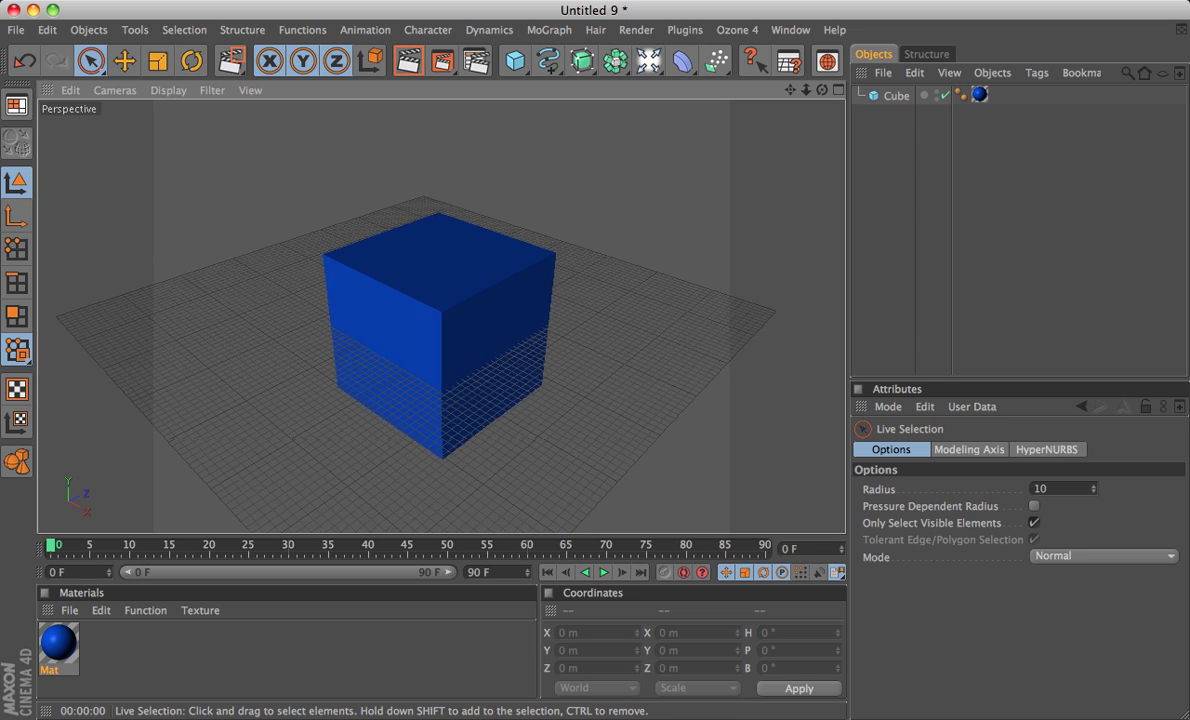
- Try out a Figure primitive moved about 339 m along the X axis, and delete it again
{"action": "left_click", "coordinate": [509, 66]}
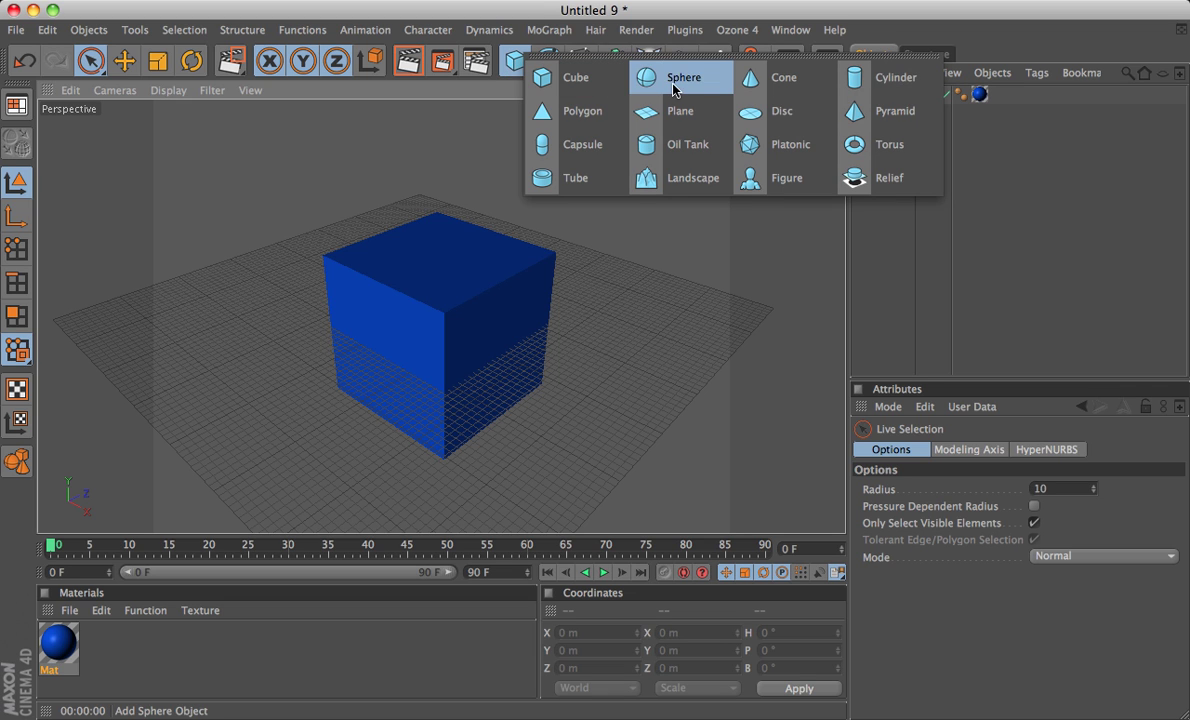
{"action": "left_click", "coordinate": [750, 180]}
{"action": "left_click_drag", "start_coordinate": [470, 340], "coordinate": [695, 432]}
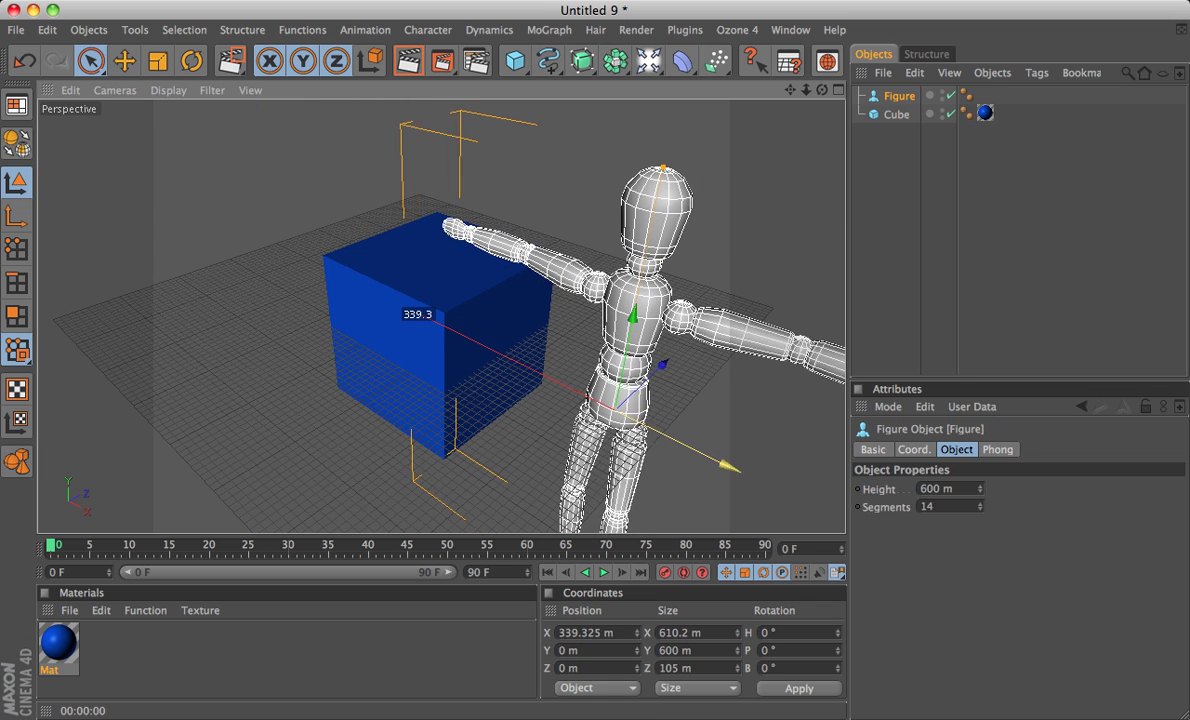
{"action": "left_click_drag", "start_coordinate": [417, 314], "coordinate": [438, 327]}
{"action": "key", "text": "Delete"}
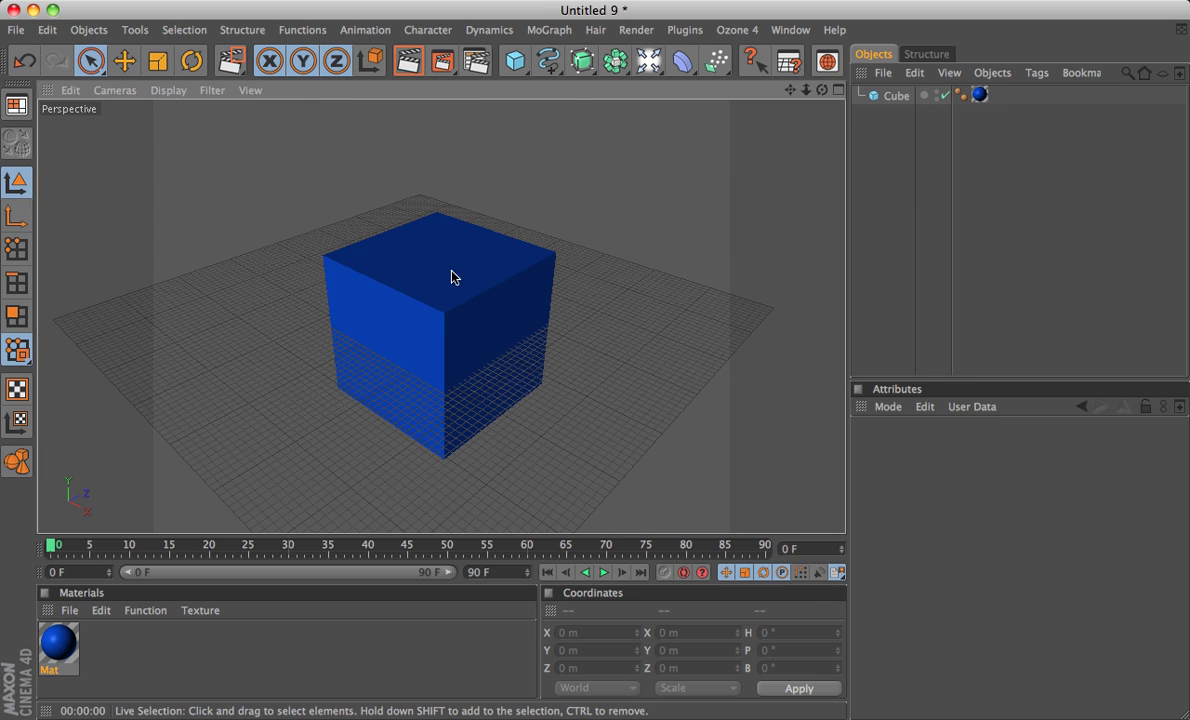
{"action": "left_click", "coordinate": [549, 64]}
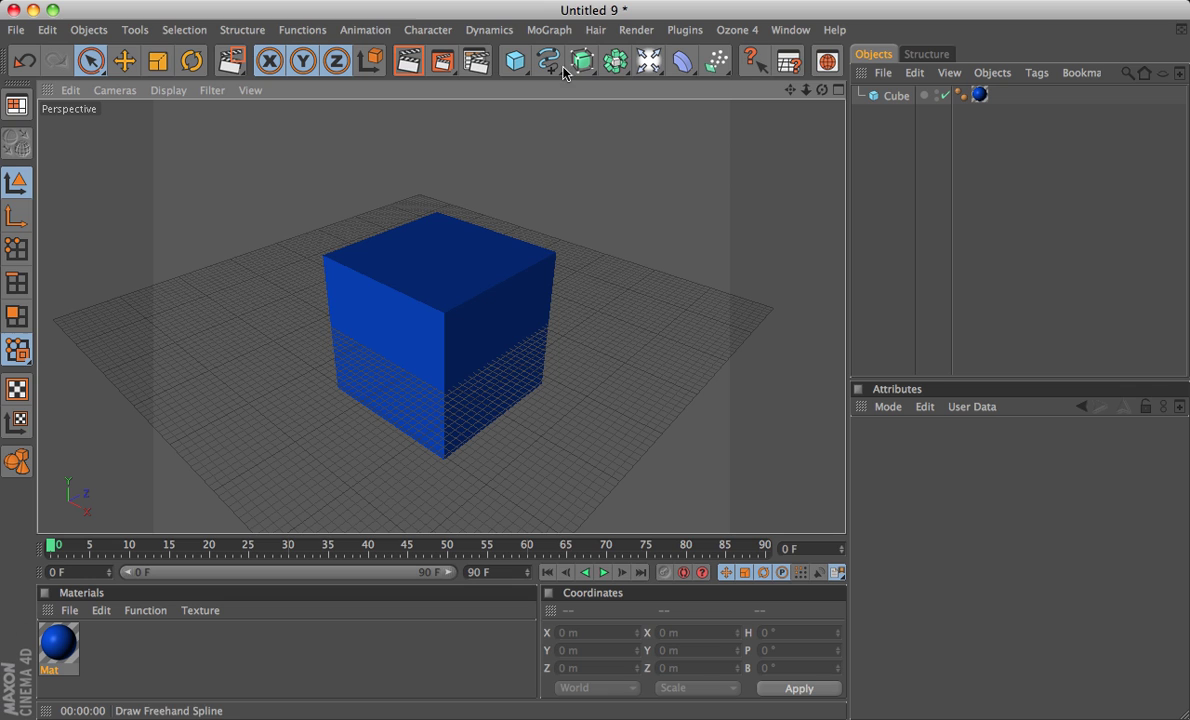
{"action": "left_click", "coordinate": [577, 67]}
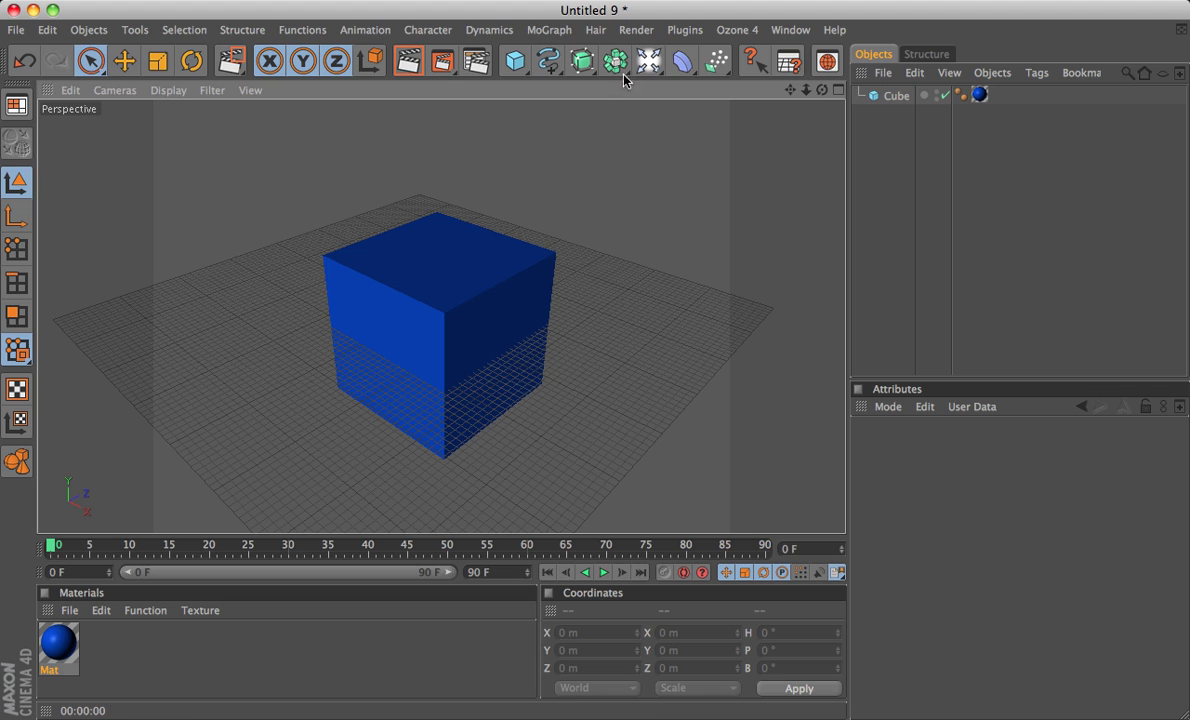
{"action": "left_click", "coordinate": [619, 66]}
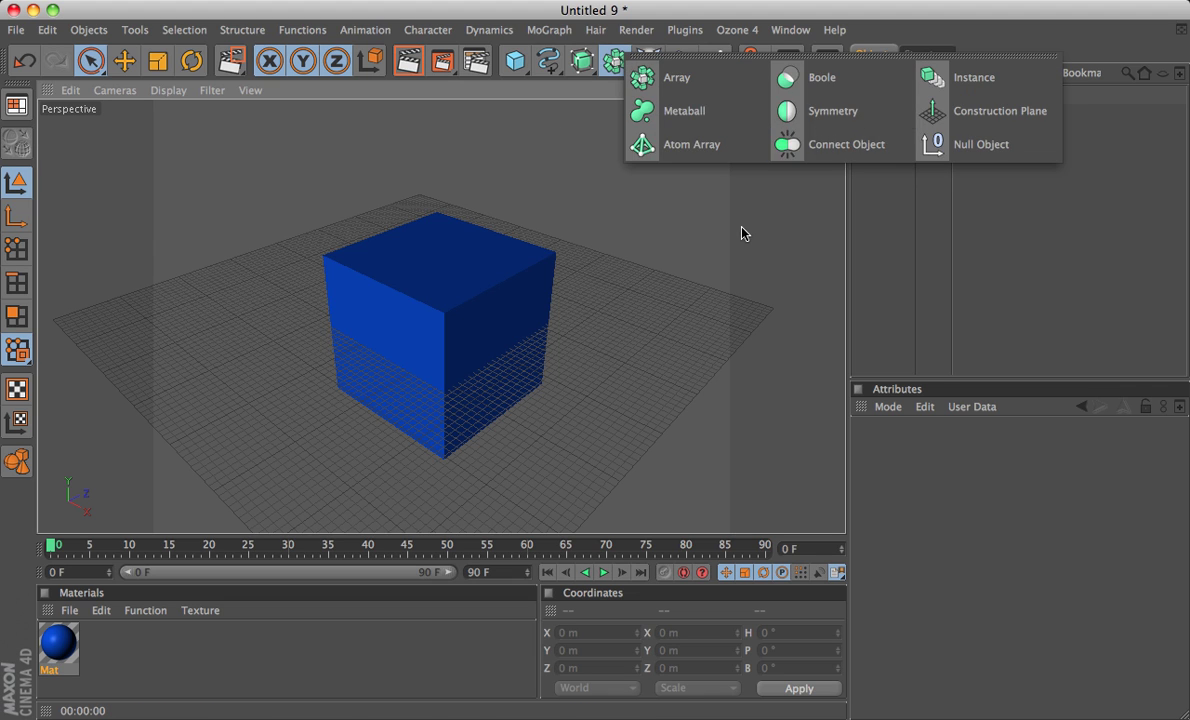
{"action": "left_click", "coordinate": [616, 62]}
{"action": "left_click", "coordinate": [648, 62]}
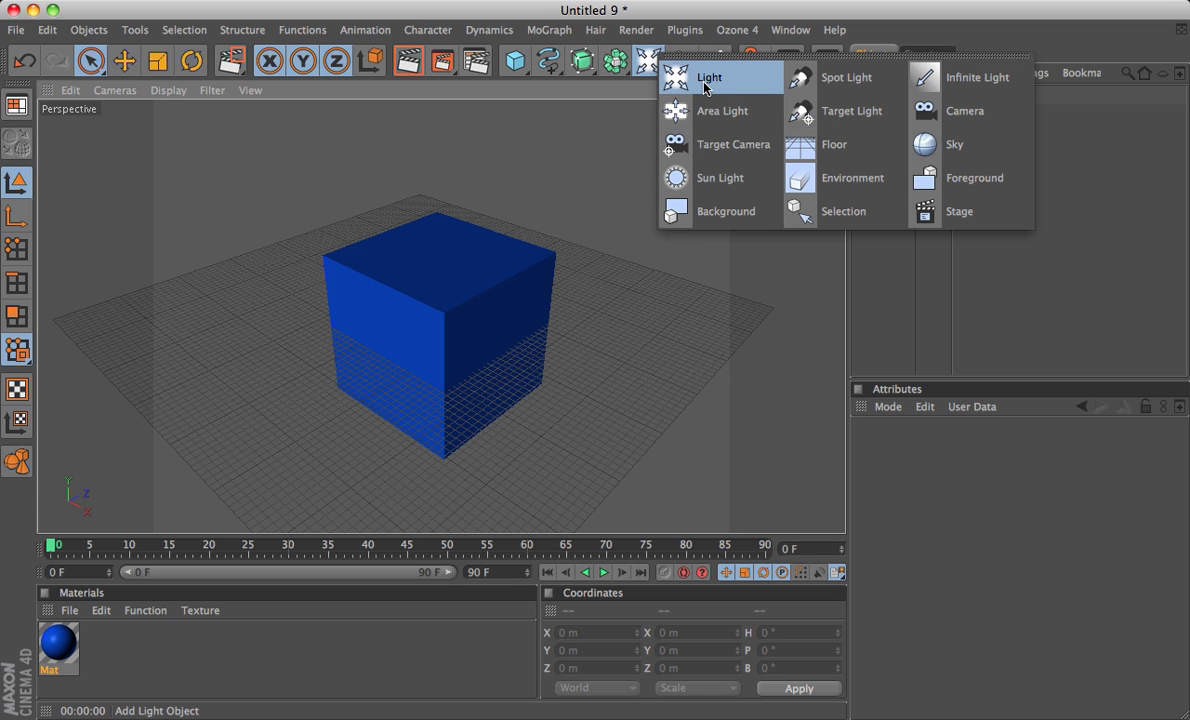
{"action": "left_click", "coordinate": [297, 266]}
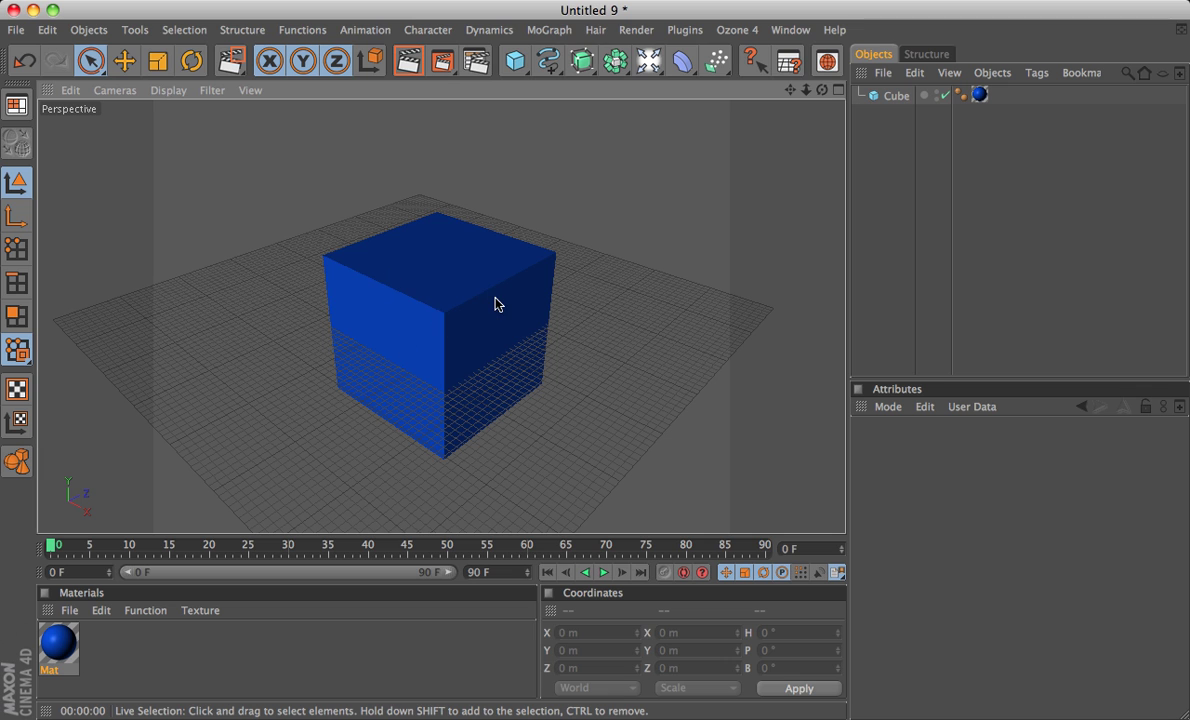
- Add an omni light, place it at about X 366 m, Y 314 m, Z -271 m, and render the view
{"action": "key", "text": "ctrl+r"}
{"action": "left_click", "coordinate": [647, 60]}
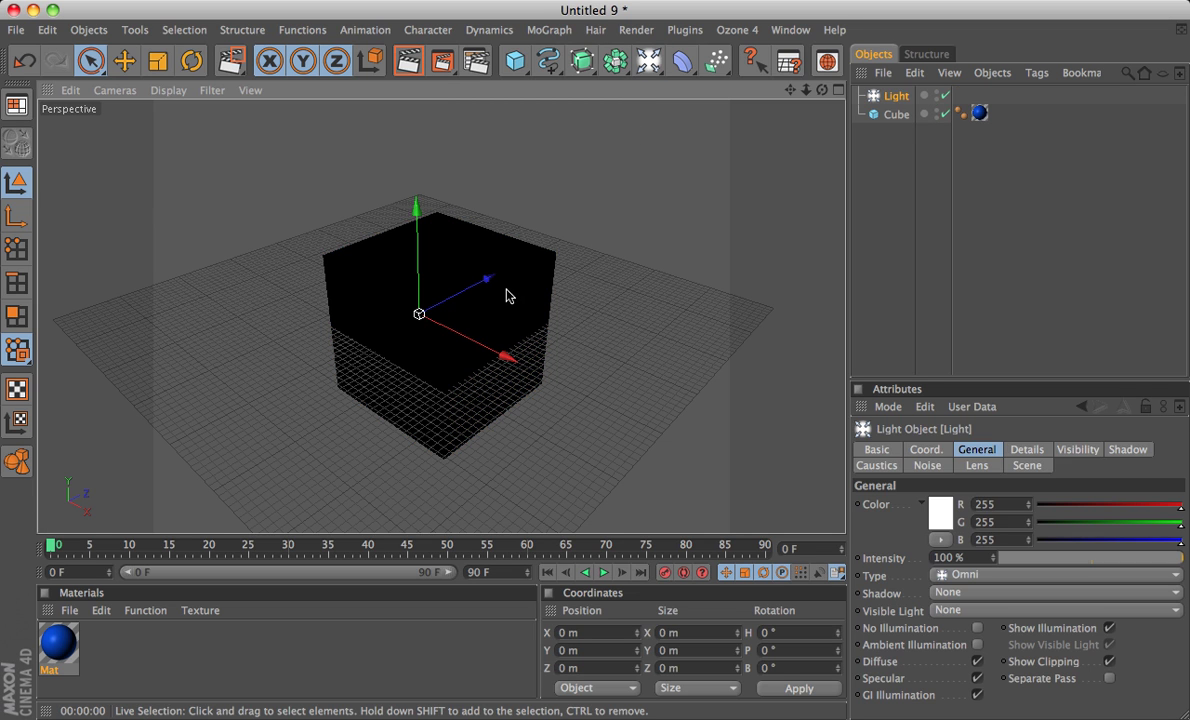
{"action": "left_click_drag", "start_coordinate": [501, 314], "coordinate": [590, 400], "text": "alt"}
{"action": "left_click_drag", "start_coordinate": [510, 365], "coordinate": [317, 364], "text": "alt"}
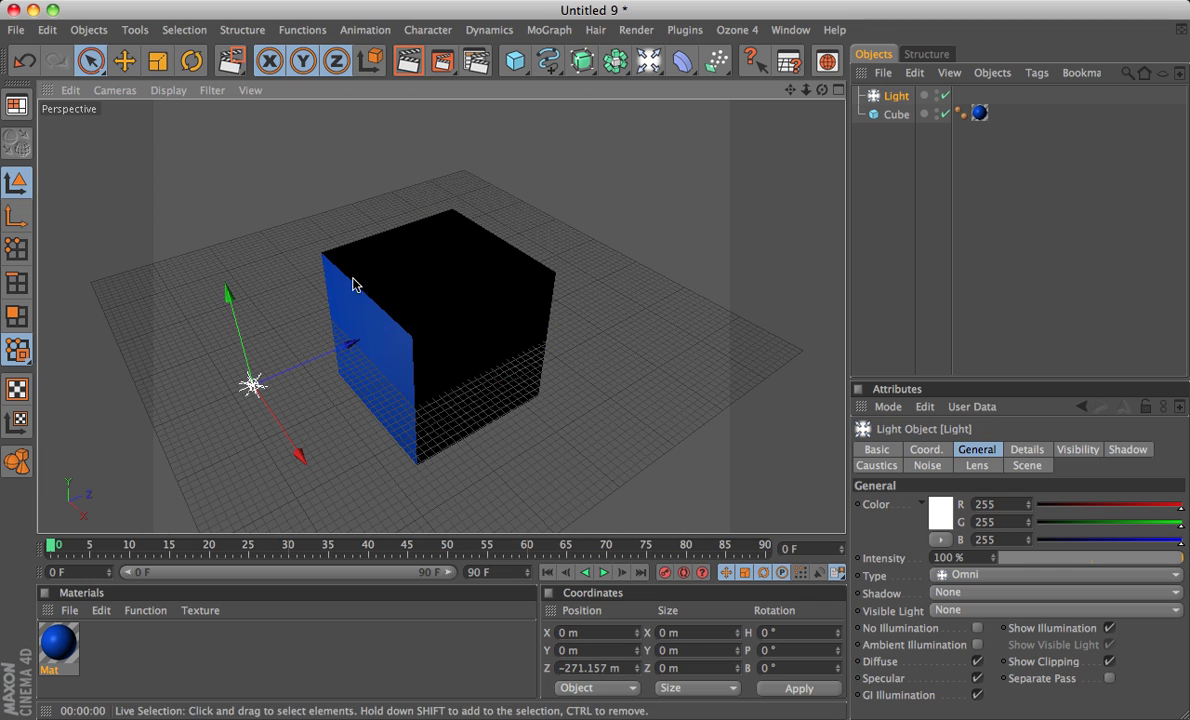
{"action": "left_click_drag", "start_coordinate": [234, 332], "coordinate": [178, 110]}
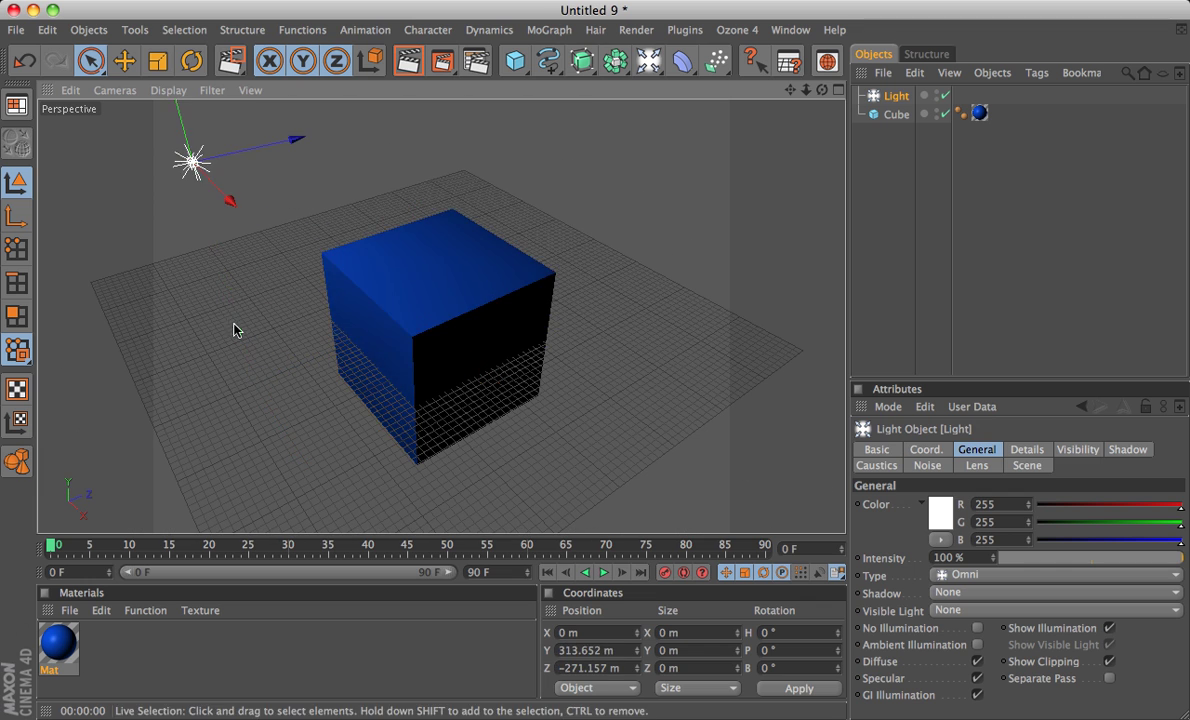
{"action": "mouse_move", "coordinate": [226, 199]}
{"action": "left_mouse_down"}
{"action": "mouse_move", "coordinate": [410, 394]}
{"action": "mouse_move", "coordinate": [262, 198]}
{"action": "mouse_move", "coordinate": [345, 198]}
{"action": "mouse_move", "coordinate": [300, 175]}
{"action": "mouse_move", "coordinate": [233, 211]}
{"action": "left_mouse_up"}
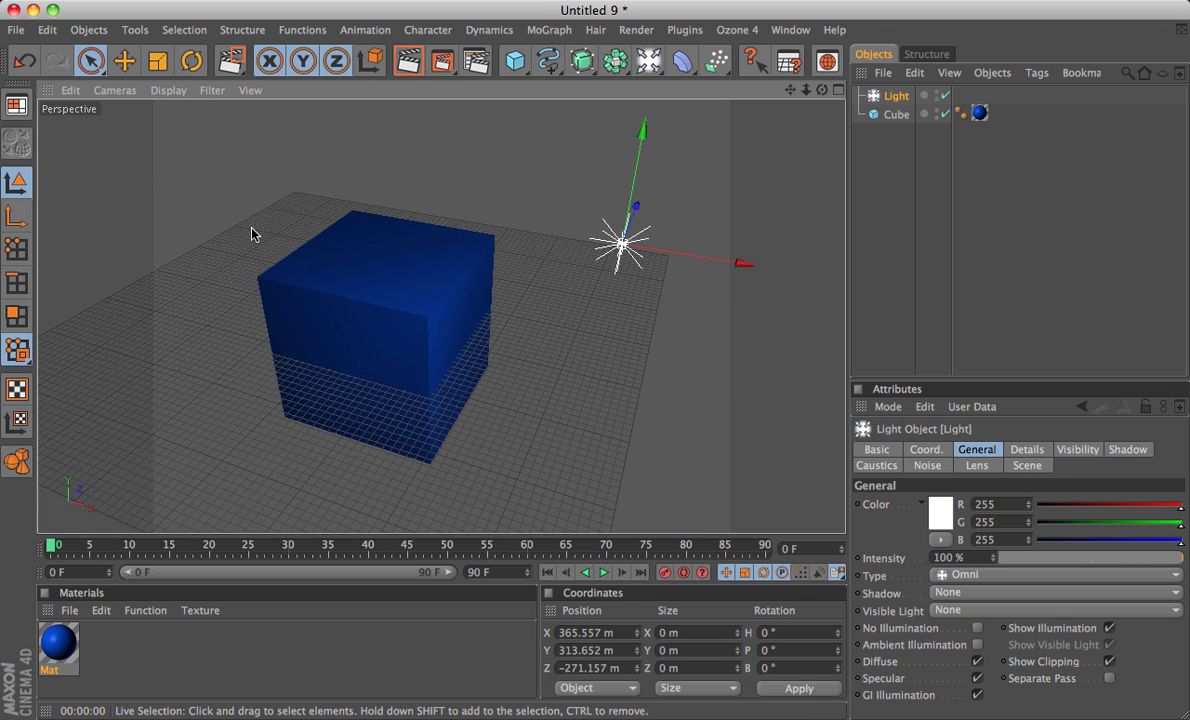
{"action": "key", "text": "ctrl+r"}
- Look through the light's Basic, Coord., General, Visibility and Shadow attributes
{"action": "scroll", "coordinate": [413, 342], "scroll_direction": "down", "scroll_amount": 5}
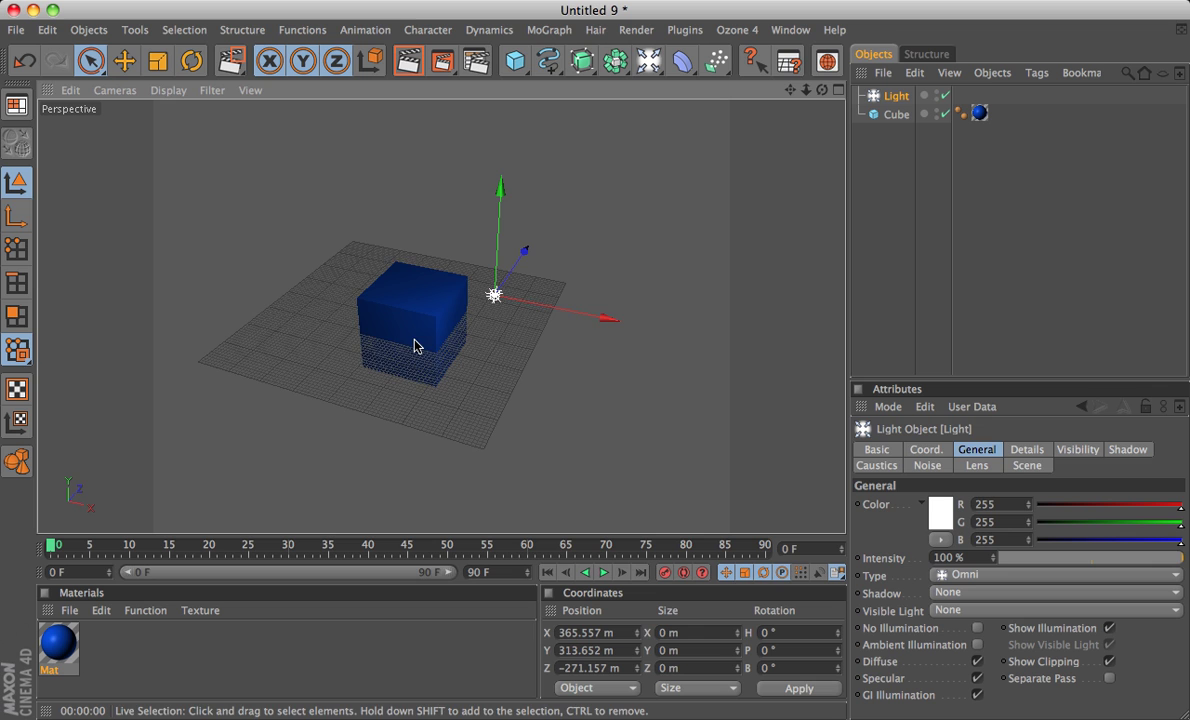
{"action": "left_click", "coordinate": [893, 451]}
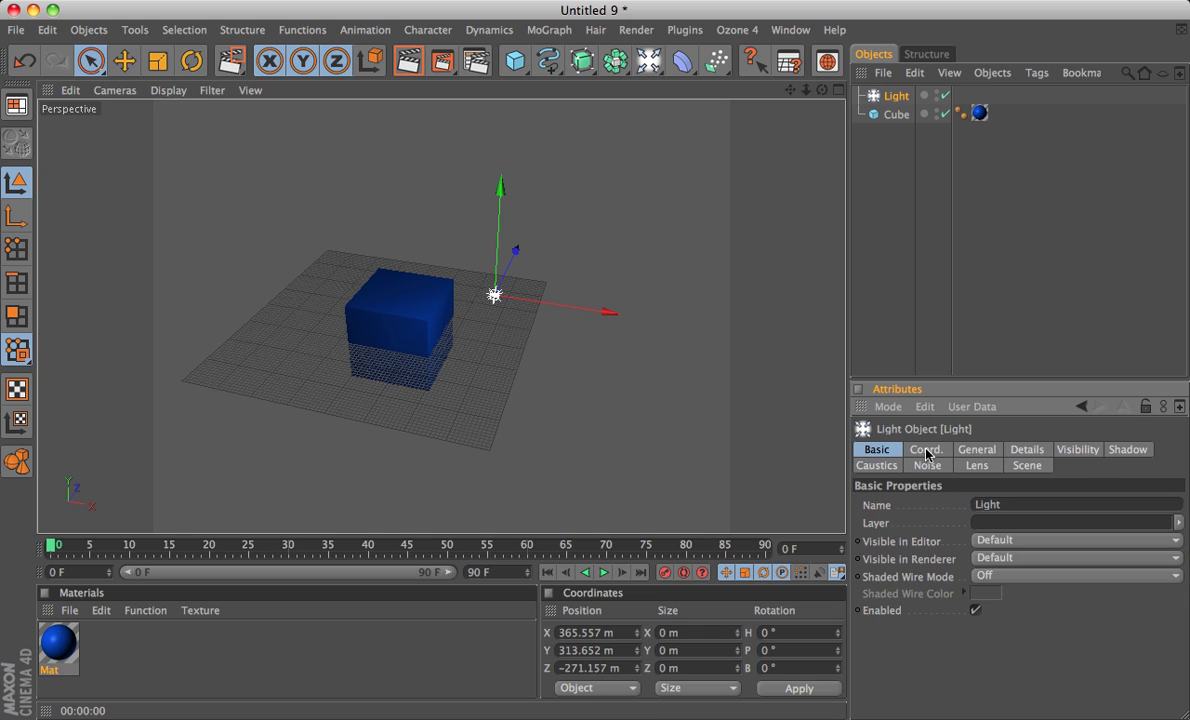
{"action": "left_click", "coordinate": [926, 450]}
{"action": "left_click", "coordinate": [977, 450]}
{"action": "left_click", "coordinate": [1088, 452]}
{"action": "left_click", "coordinate": [1128, 450]}
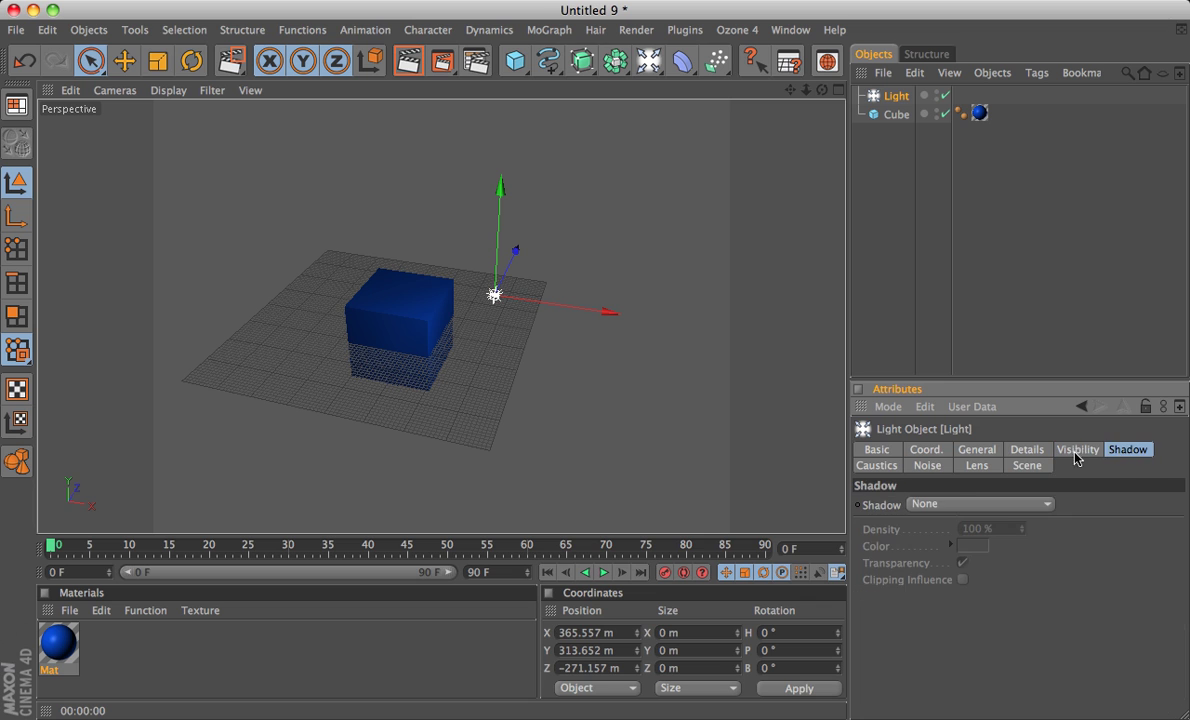
{"action": "left_click", "coordinate": [878, 450]}
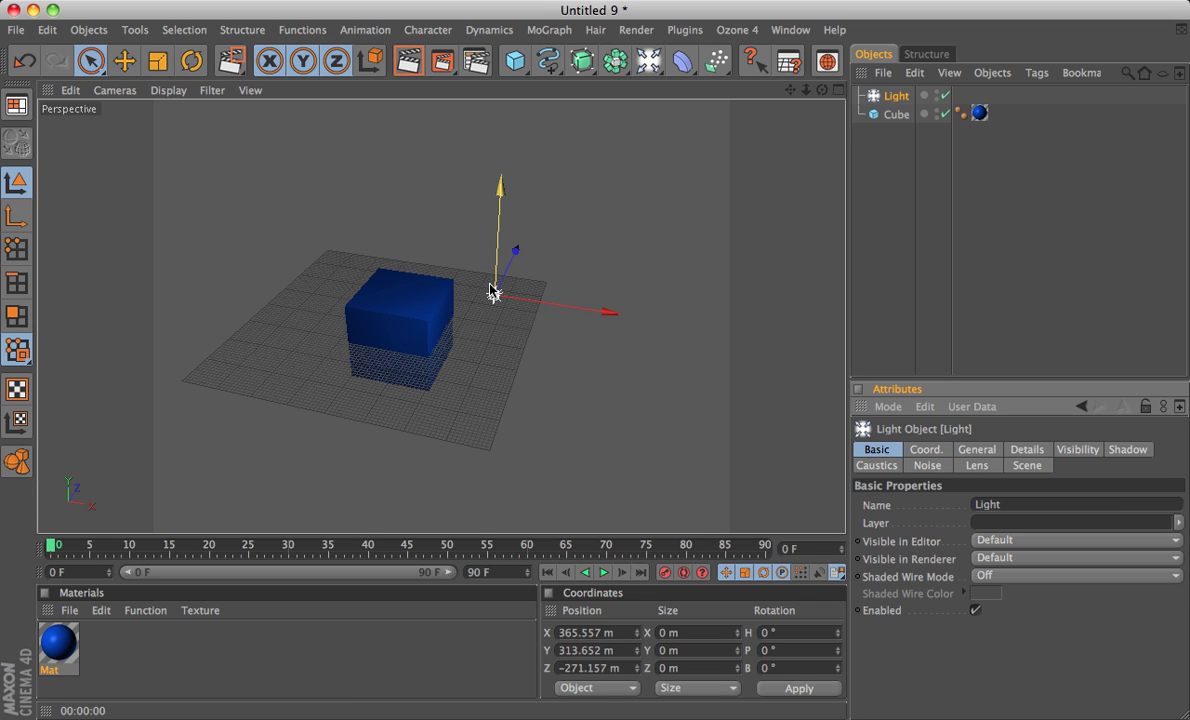
- Delete the light from the scene and bring the cube back into close view
{"action": "key", "text": "Delete"}
{"action": "scroll", "coordinate": [438, 285], "scroll_direction": "up", "scroll_amount": 5}
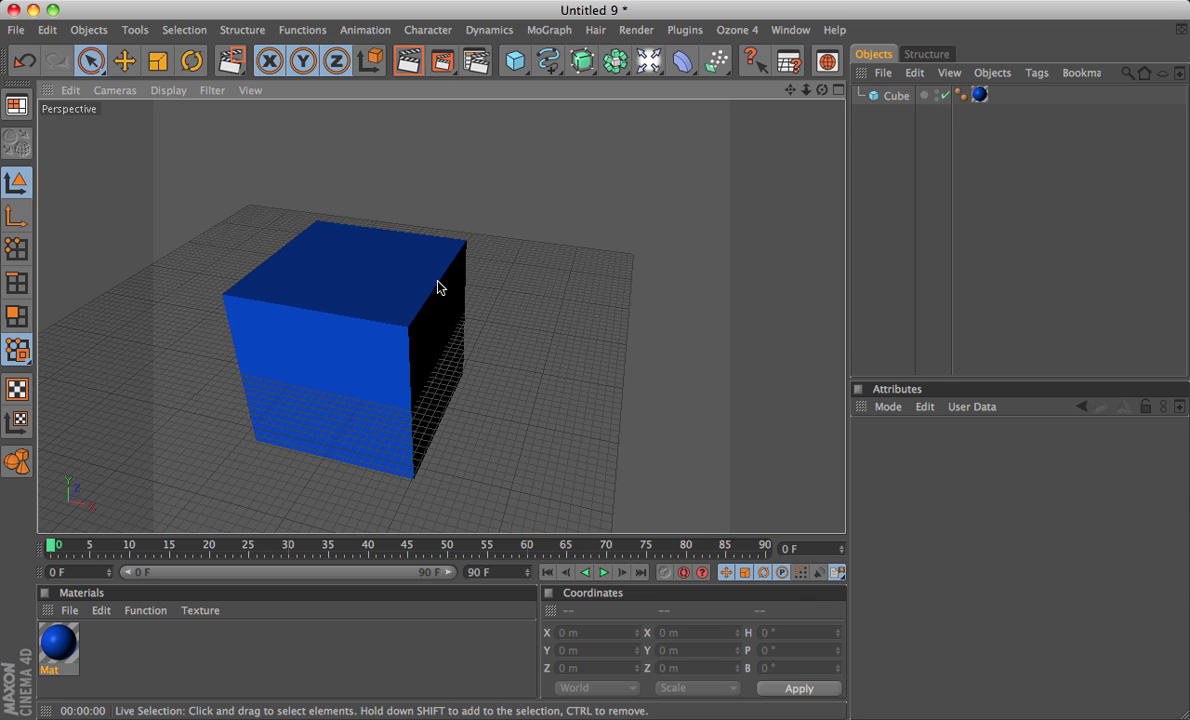
{"action": "left_click_drag", "start_coordinate": [438, 287], "coordinate": [406, 279], "text": "alt"}
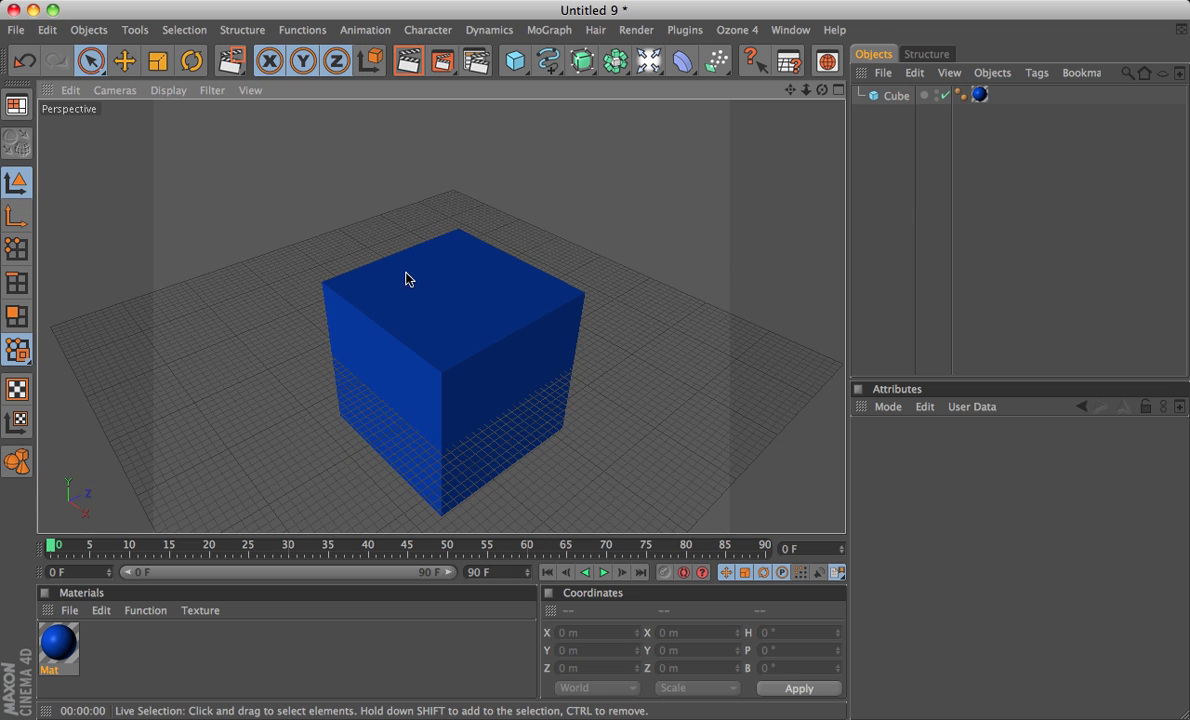
- Select the cube and make it editable as a polygon object
{"action": "left_click", "coordinate": [900, 96]}
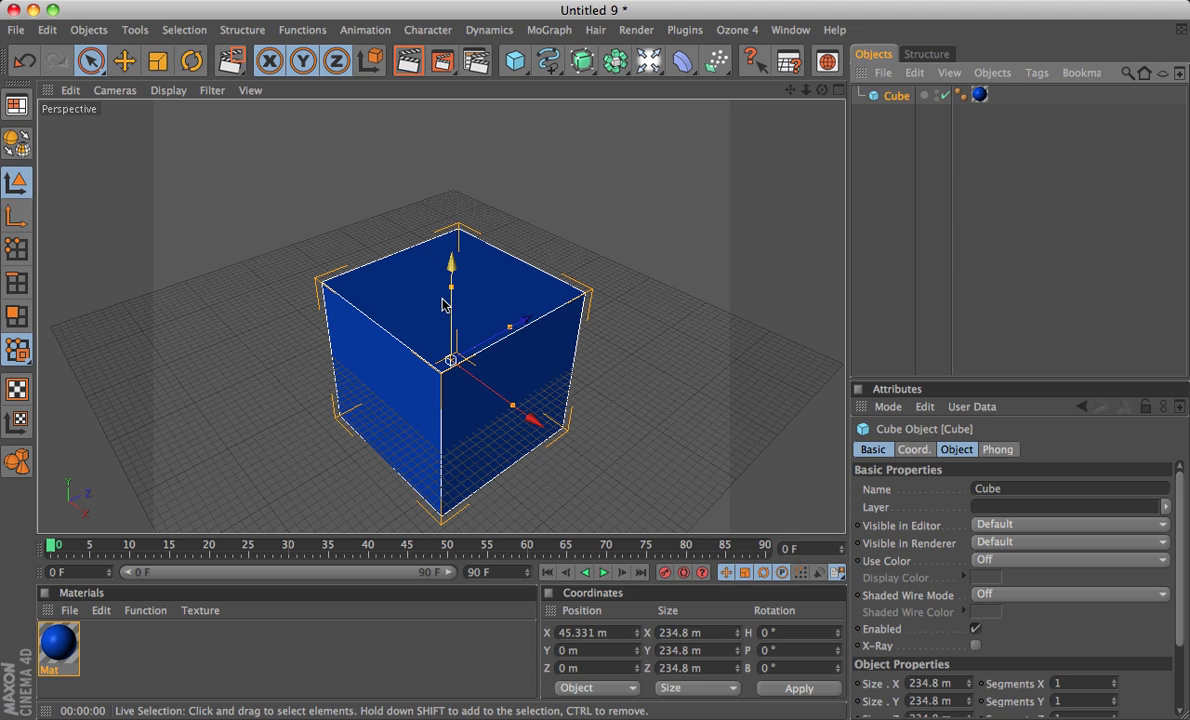
{"action": "left_click", "coordinate": [15, 145]}
{"action": "left_click", "coordinate": [302, 30]}
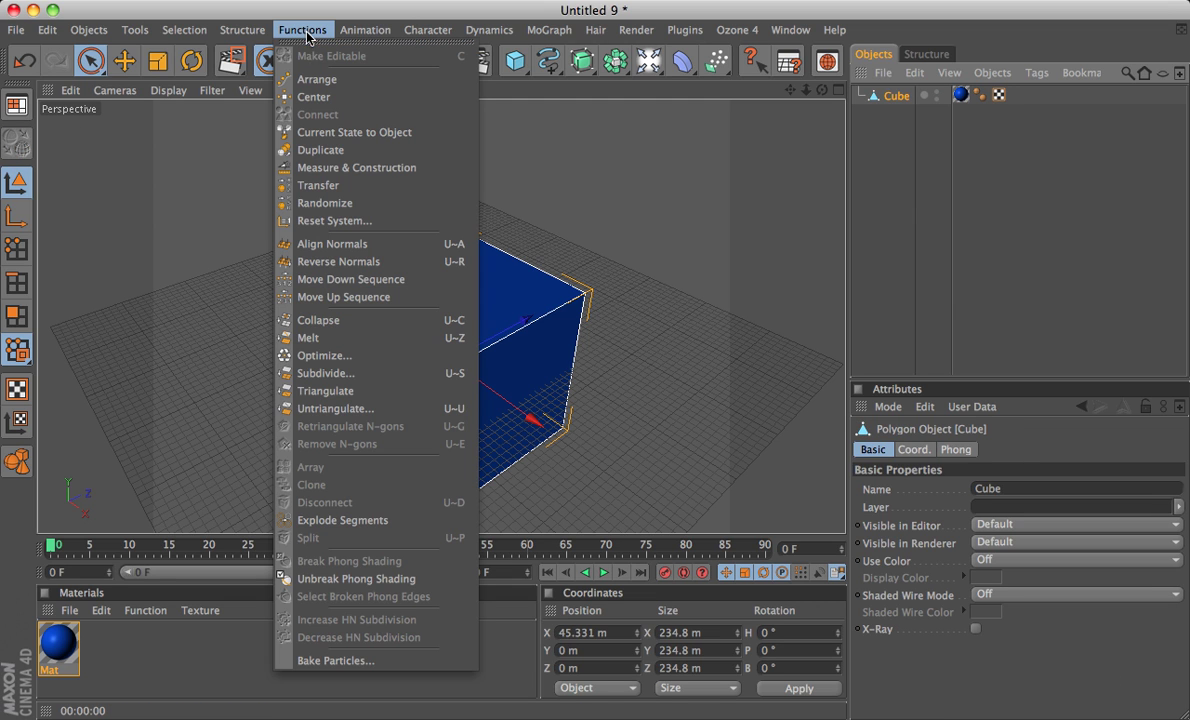
{"action": "left_click", "coordinate": [300, 39]}
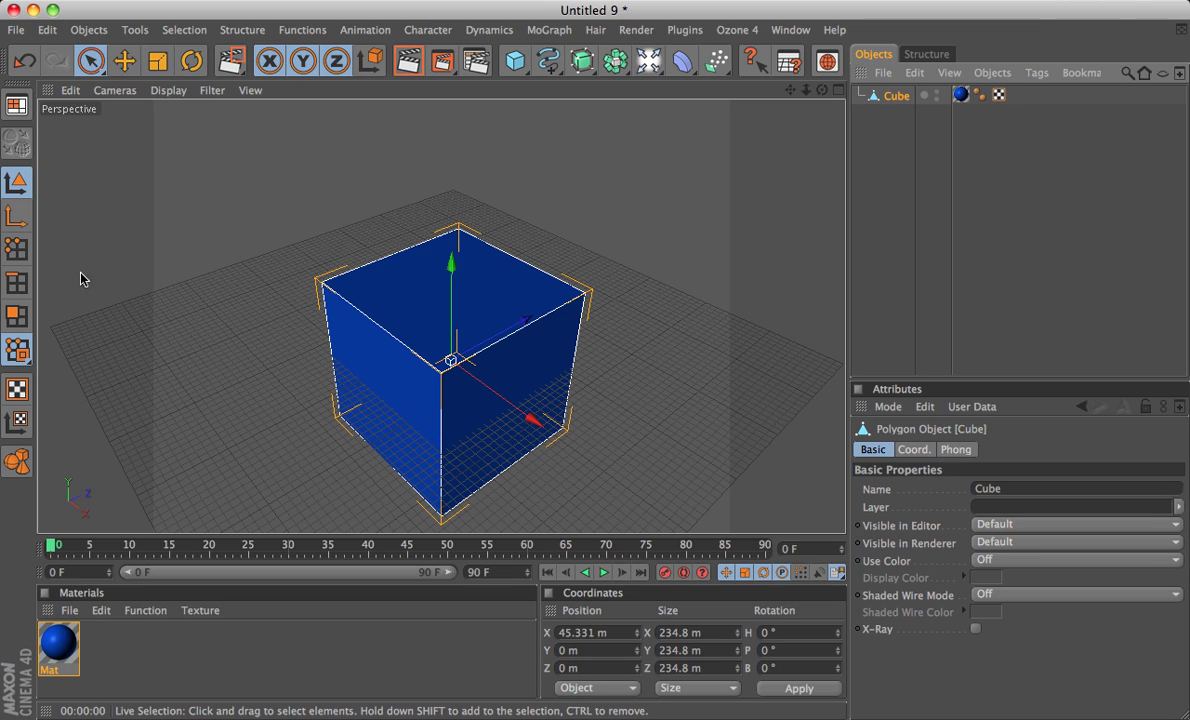
- Switch to point mode and move the cube's upper left corner point along the Z axis to about -261 m
{"action": "left_click", "coordinate": [16, 249]}
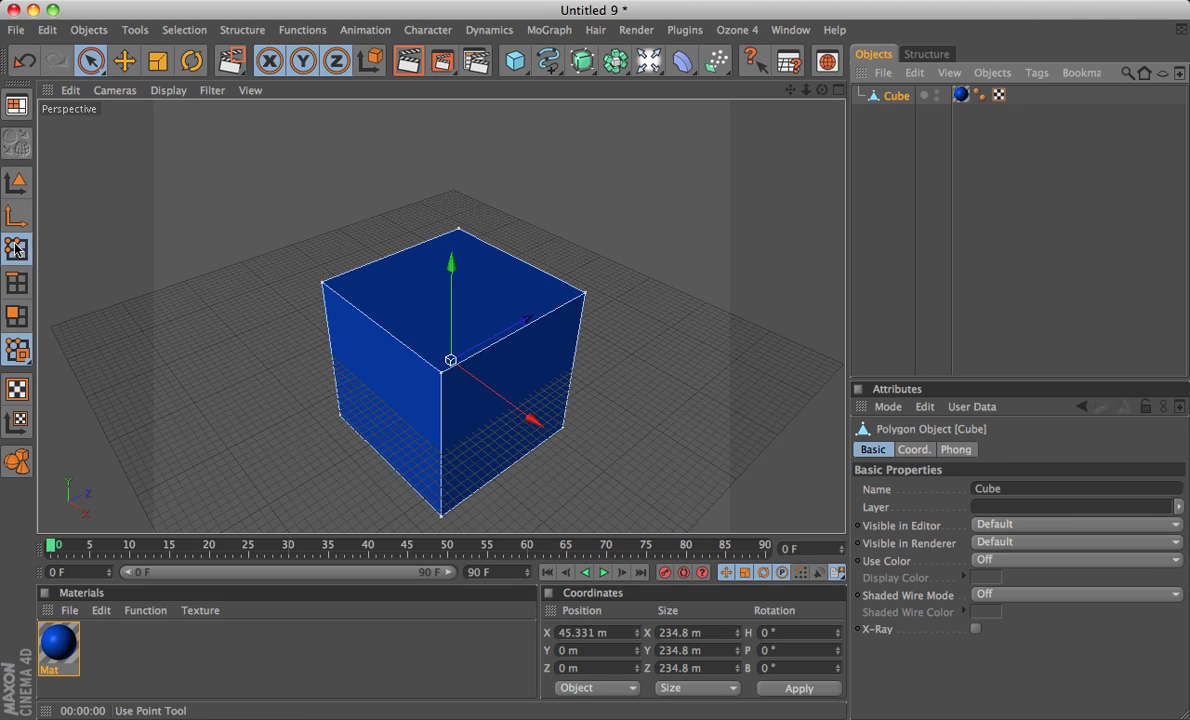
{"action": "left_click", "coordinate": [322, 285]}
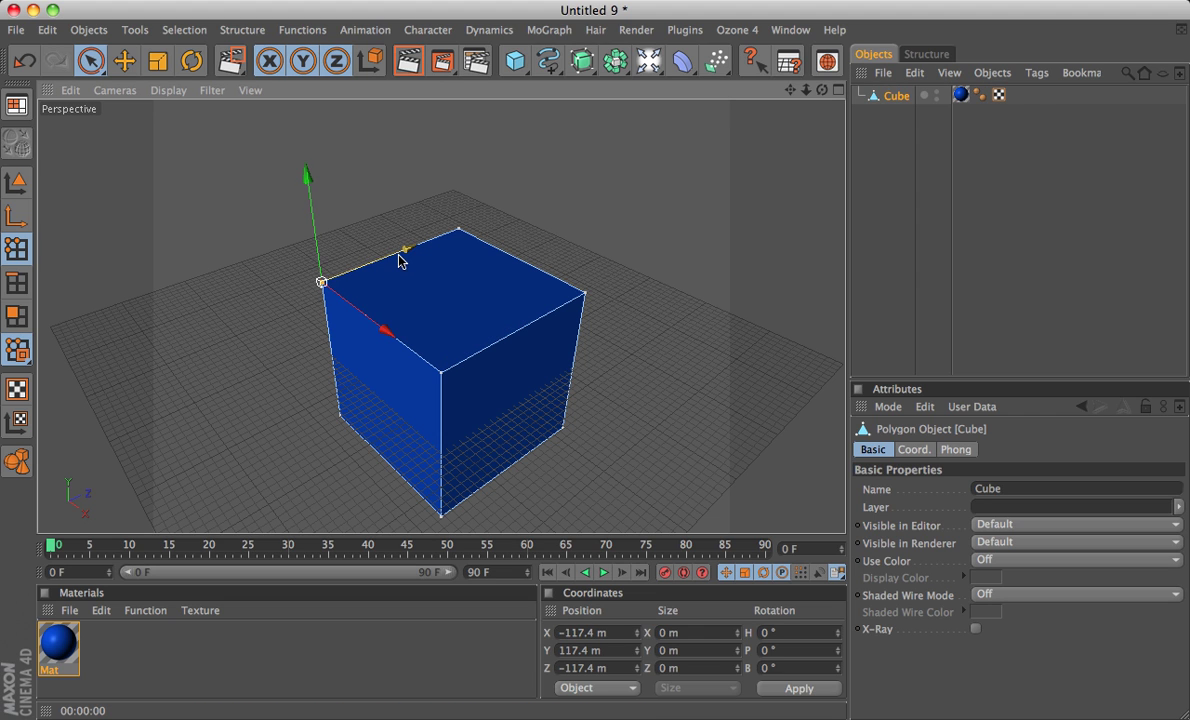
{"action": "left_click_drag", "start_coordinate": [399, 261], "coordinate": [289, 303]}
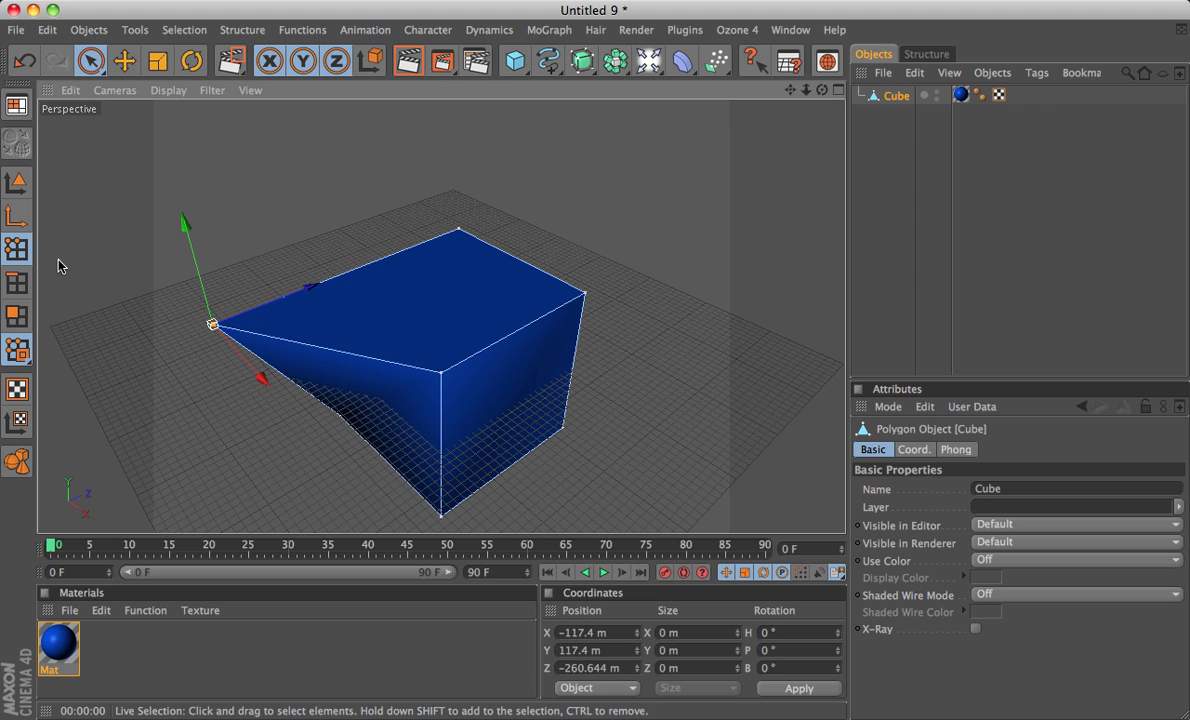
- Switch to edge mode and move the cube's upper front edge to about X -56 m, Y 257 m, Z -97 m
{"action": "left_click", "coordinate": [16, 283]}
{"action": "left_click", "coordinate": [361, 355]}
{"action": "left_click", "coordinate": [360, 352]}
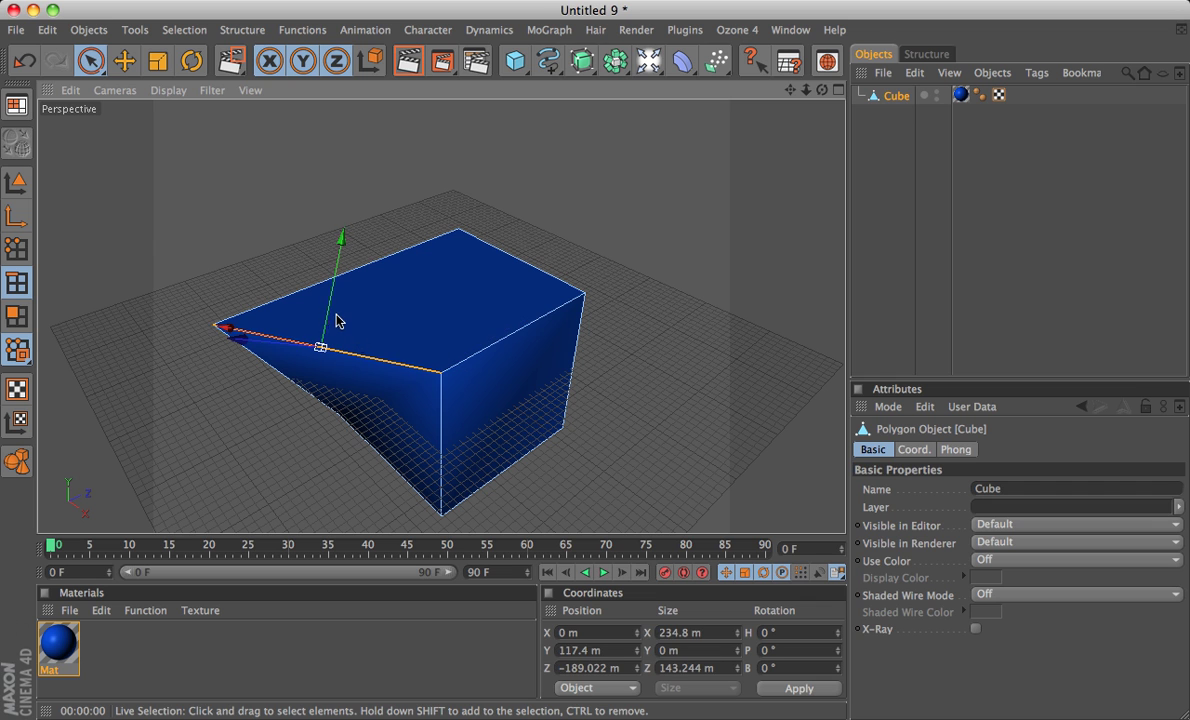
{"action": "left_click_drag", "start_coordinate": [340, 321], "coordinate": [435, 171], "text": "alt"}
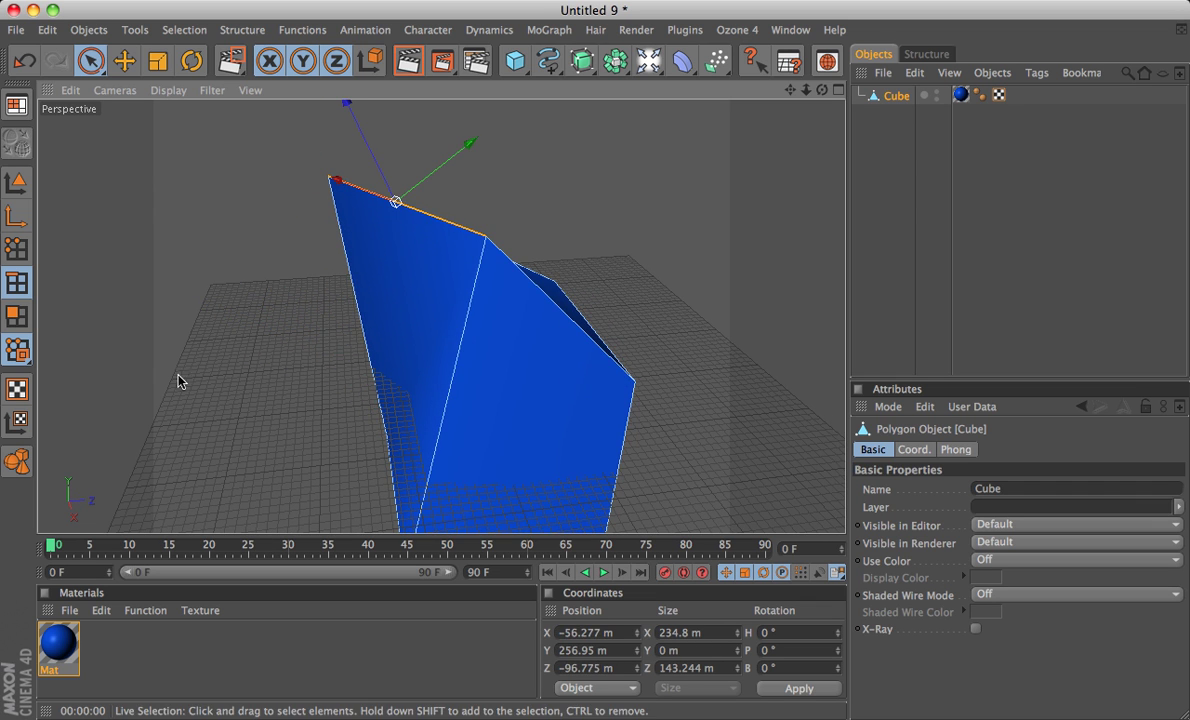
- Switch to polygon mode and move the tall face below the raised edge outward to about Z -299 m
{"action": "left_click", "coordinate": [16, 316]}
{"action": "left_click", "coordinate": [395, 320]}
{"action": "scroll", "coordinate": [395, 322], "scroll_direction": "down", "scroll_amount": 3}
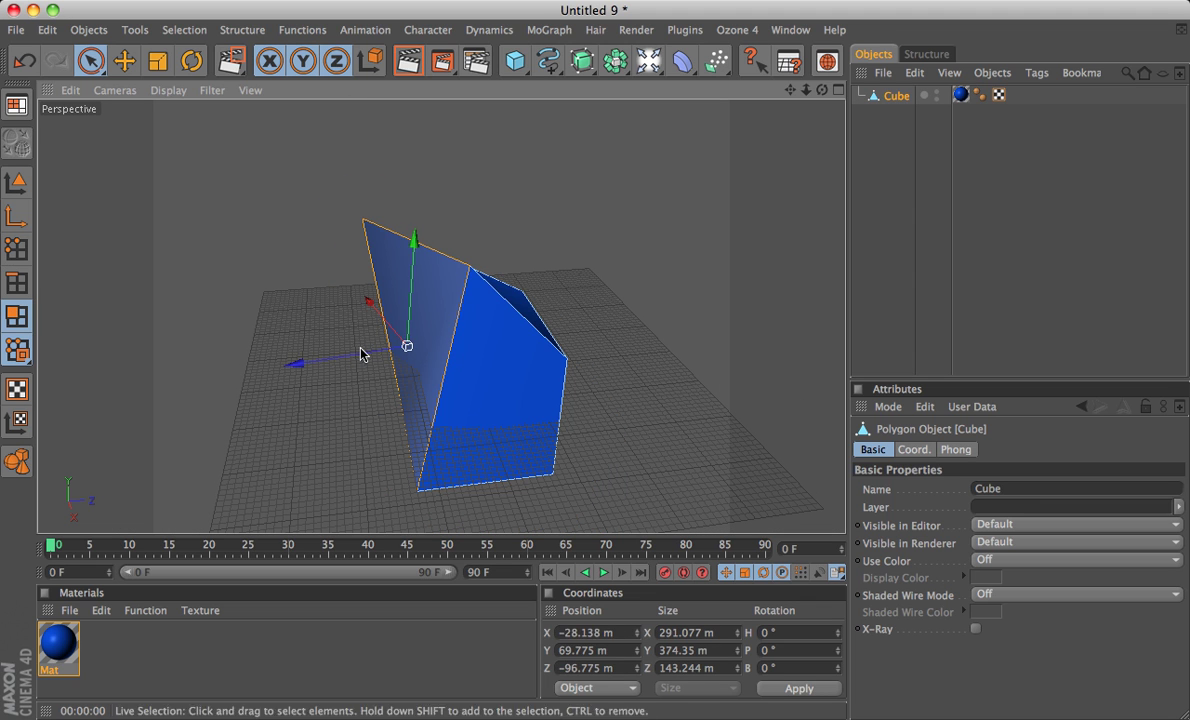
{"action": "left_click_drag", "start_coordinate": [353, 356], "coordinate": [231, 376]}
{"action": "scroll", "coordinate": [350, 358], "scroll_direction": "down", "scroll_amount": 3}
{"action": "left_click_drag", "start_coordinate": [349, 358], "coordinate": [625, 370], "text": "alt"}
{"action": "mouse_move", "coordinate": [400, 360]}
{"action": "left_mouse_down", "text": "alt"}
{"action": "mouse_move", "coordinate": [380, 330]}
{"action": "mouse_move", "coordinate": [360, 370]}
{"action": "mouse_move", "coordinate": [350, 345]}
{"action": "mouse_move", "coordinate": [340, 398]}
{"action": "left_mouse_up", "text": "alt"}
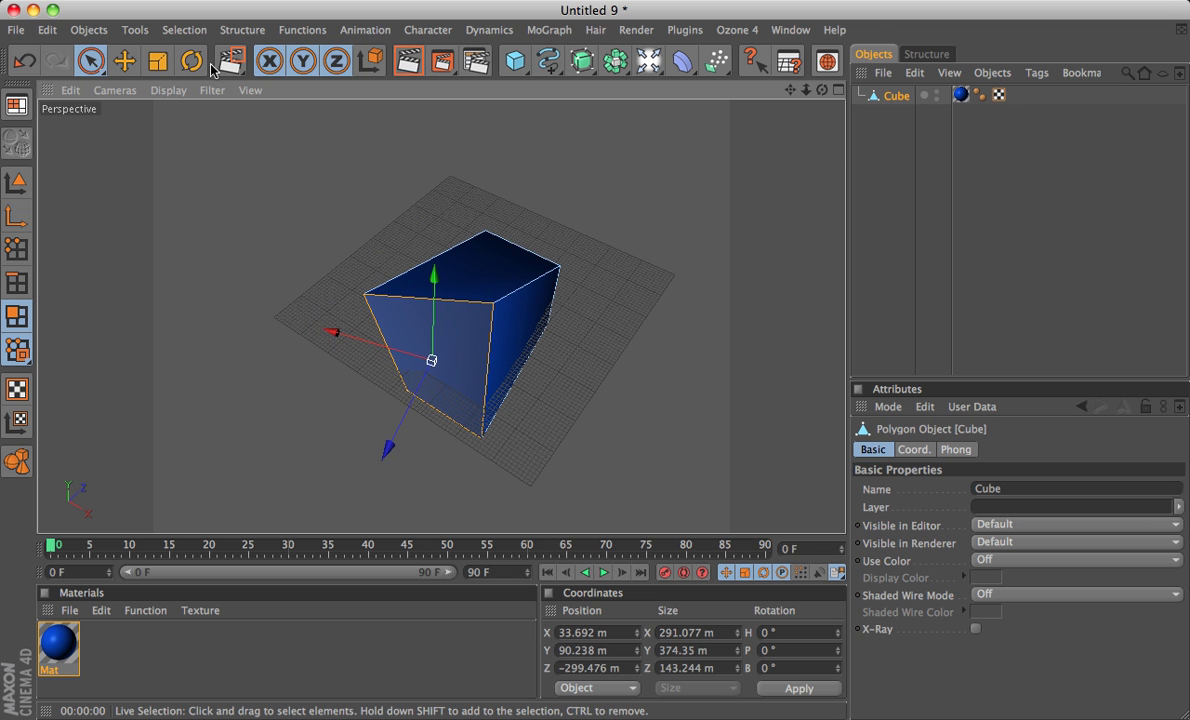
- Look through the Structure modeling commands and try selecting different faces of the cube from another side
{"action": "left_click", "coordinate": [247, 30]}
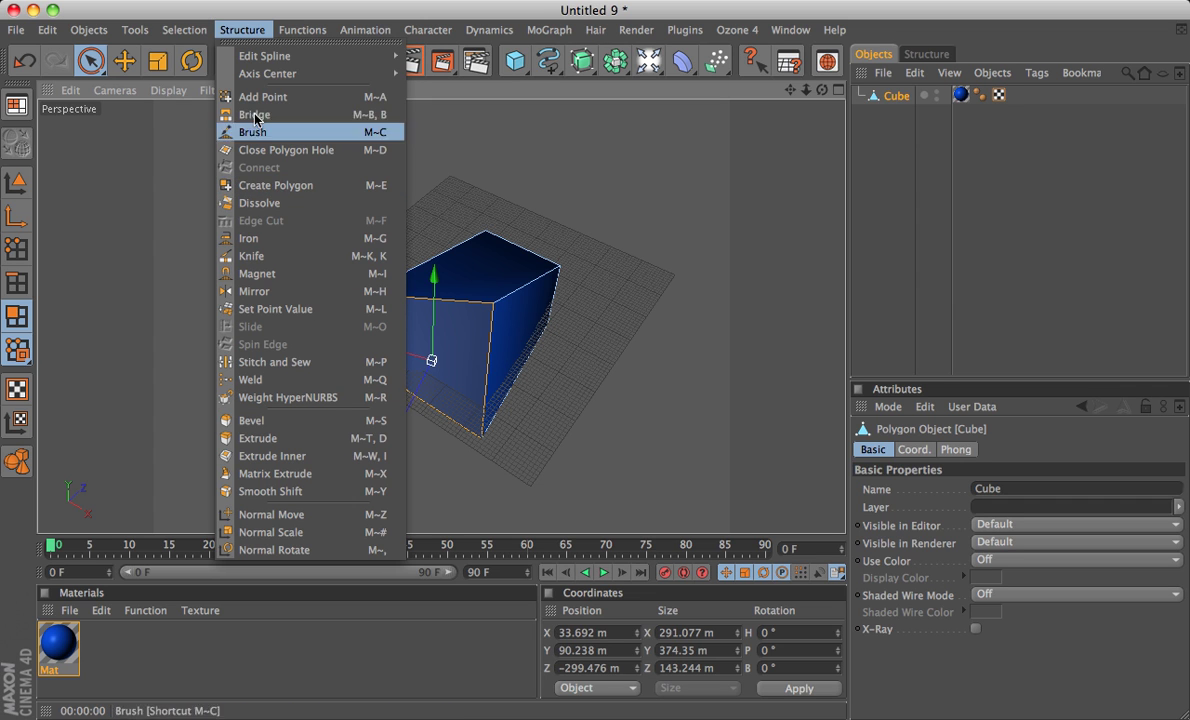
{"action": "left_click", "coordinate": [165, 367]}
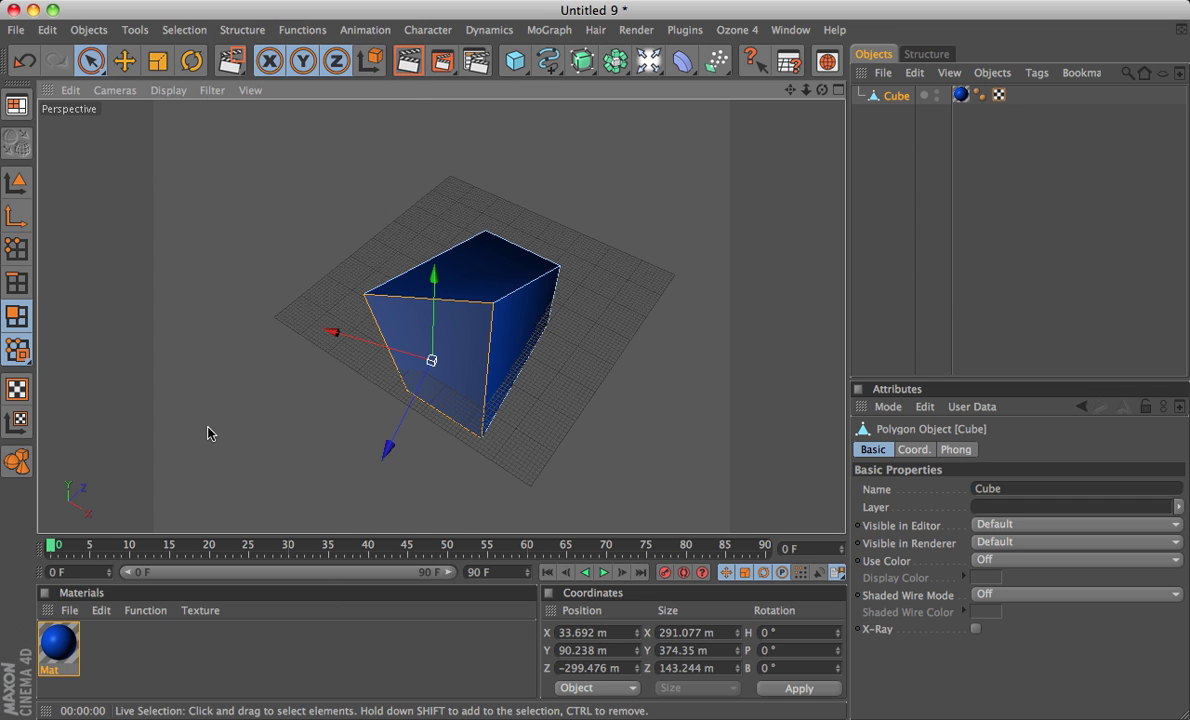
{"action": "left_click_drag", "start_coordinate": [208, 433], "coordinate": [430, 398], "text": "alt"}
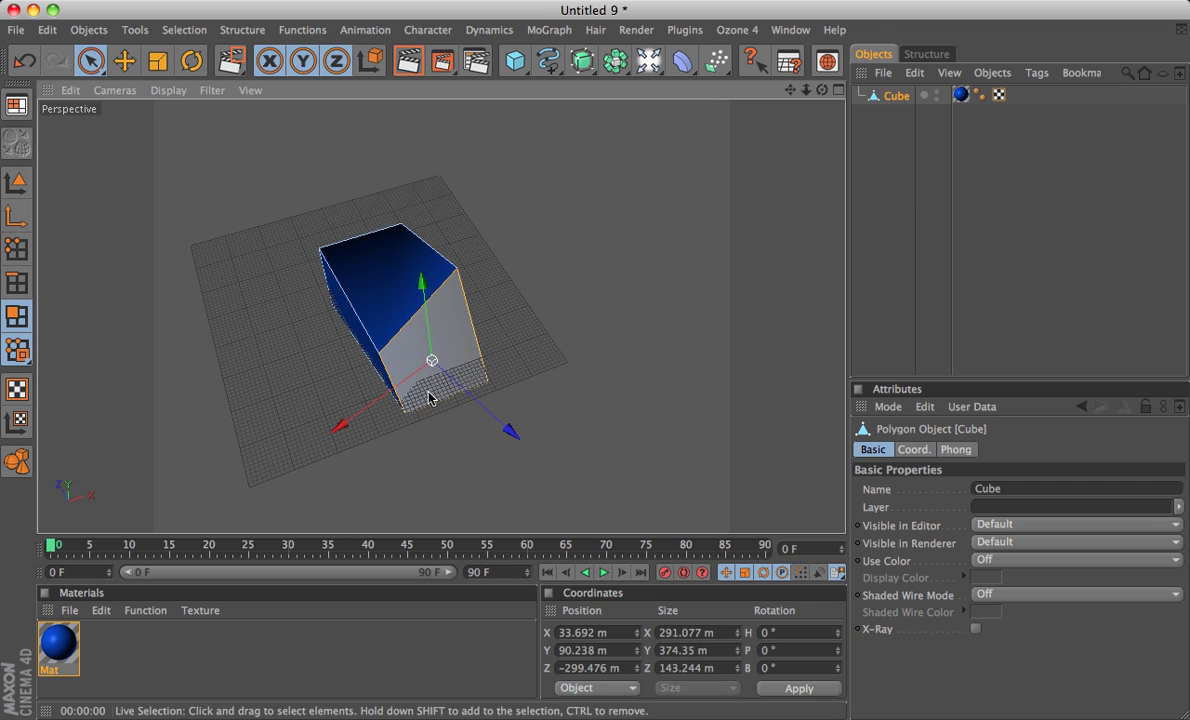
{"action": "left_click_drag", "start_coordinate": [385, 315], "coordinate": [358, 371]}
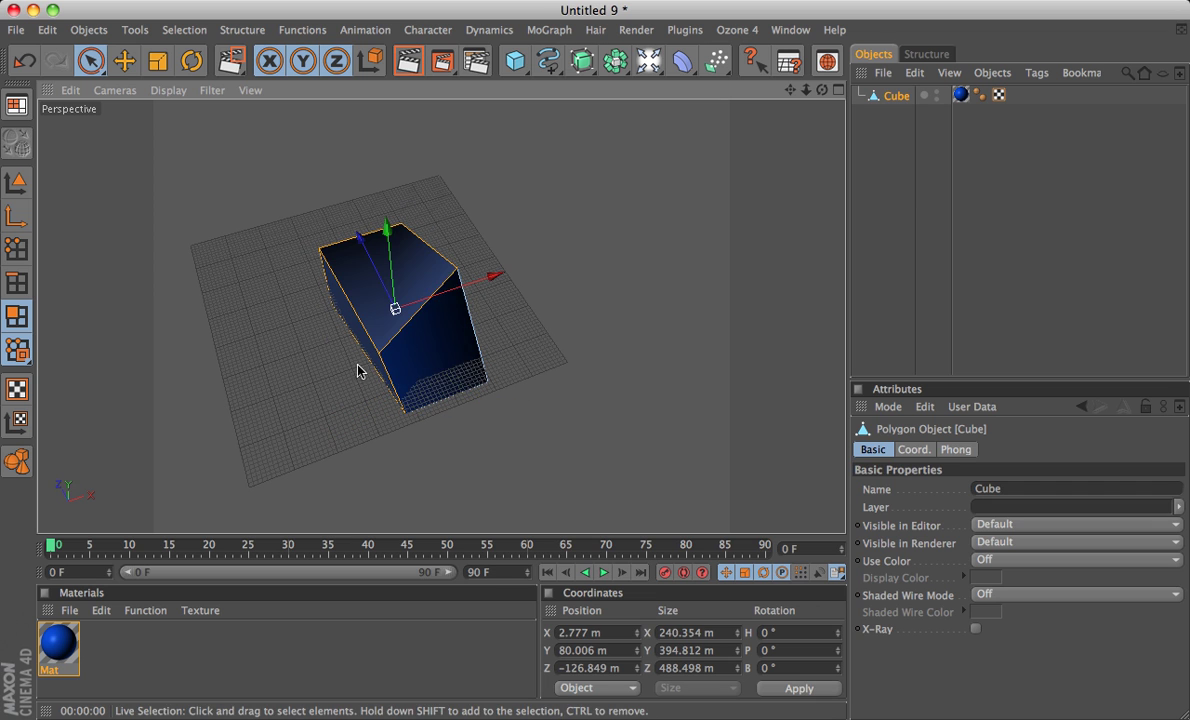
{"action": "left_click", "coordinate": [395, 327]}
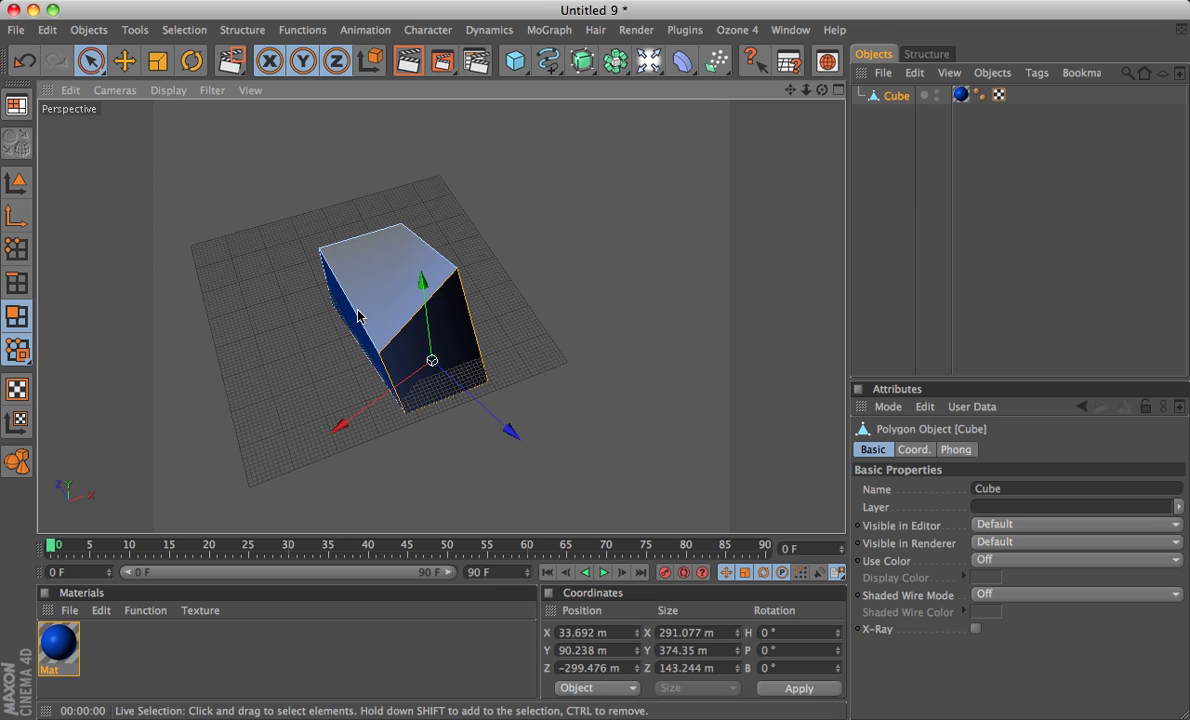
- Switch to object mode and move the whole cube to about X 85 m and Z 85 m
{"action": "left_click", "coordinate": [14, 462]}
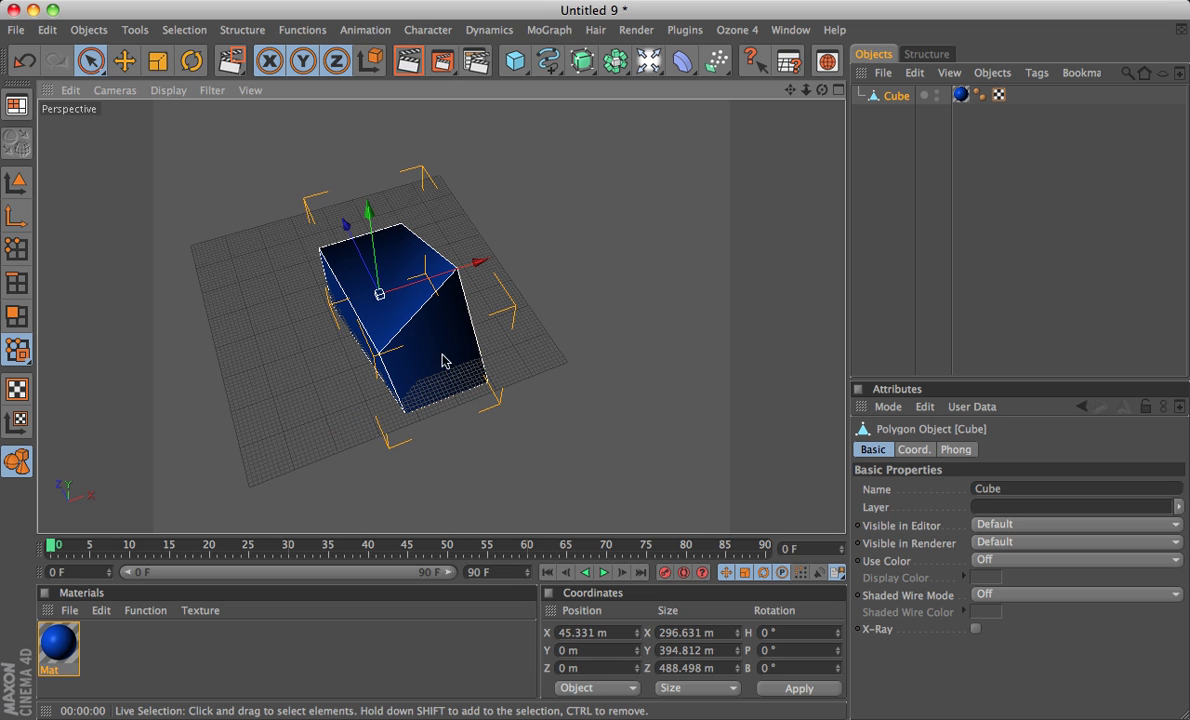
{"action": "left_click_drag", "start_coordinate": [437, 277], "coordinate": [250, 245]}
{"action": "left_click_drag", "start_coordinate": [382, 330], "coordinate": [332, 305], "text": "alt"}
{"action": "middle_click_drag", "start_coordinate": [332, 305], "coordinate": [447, 367], "text": "alt"}
{"action": "scroll", "coordinate": [333, 312], "scroll_direction": "up", "scroll_amount": 3}
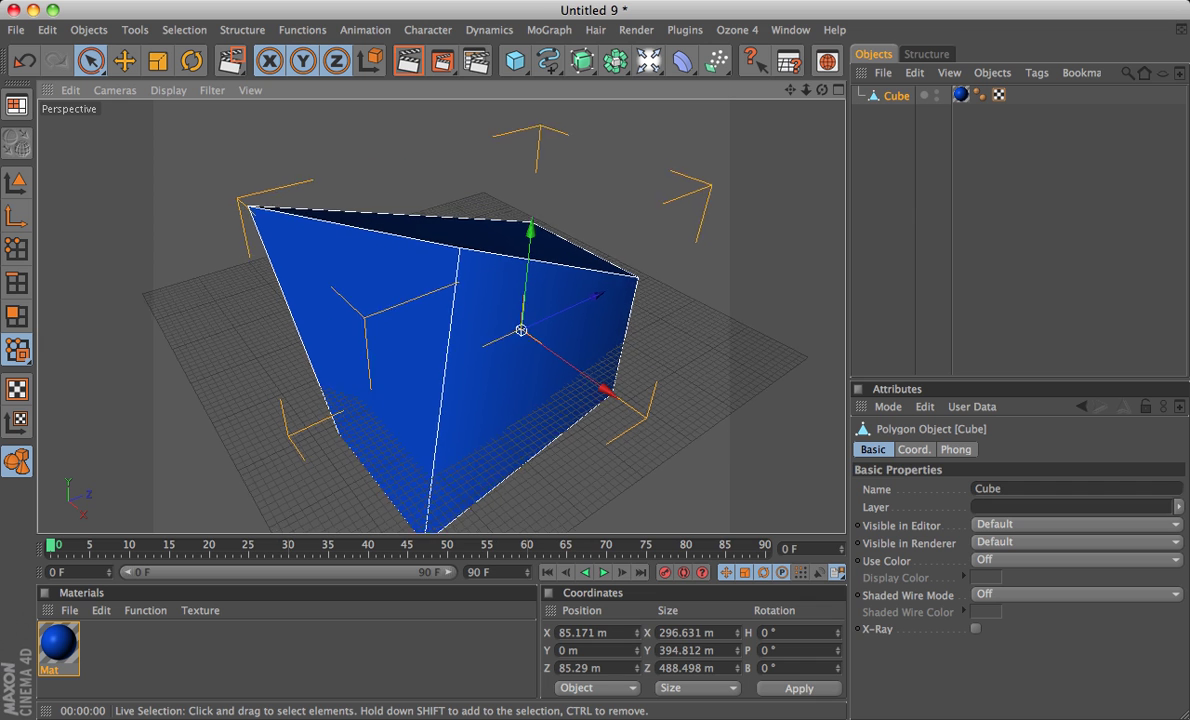
{"action": "scroll", "coordinate": [337, 345], "scroll_direction": "up", "scroll_amount": 2}
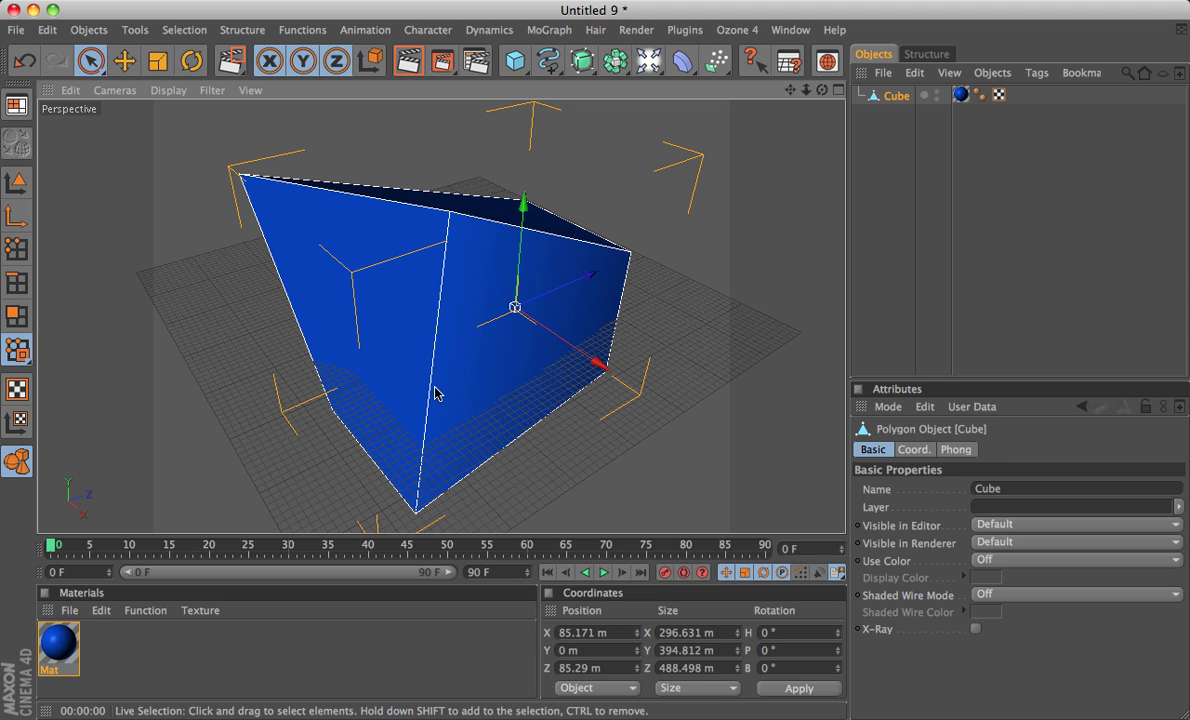
- Browse the available window layouts and switch the interface to the jModeler (User) layout
{"action": "left_click", "coordinate": [790, 30]}
{"action": "mouse_move", "coordinate": [828, 63]}
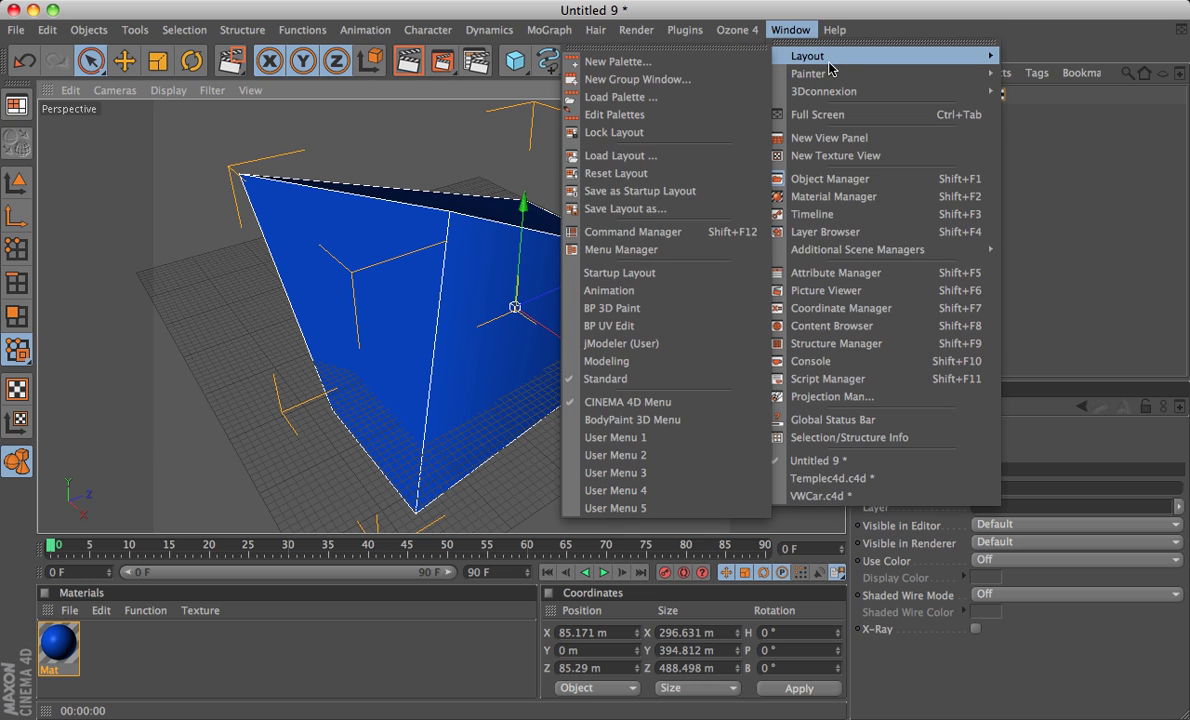
{"action": "left_click", "coordinate": [292, 134]}
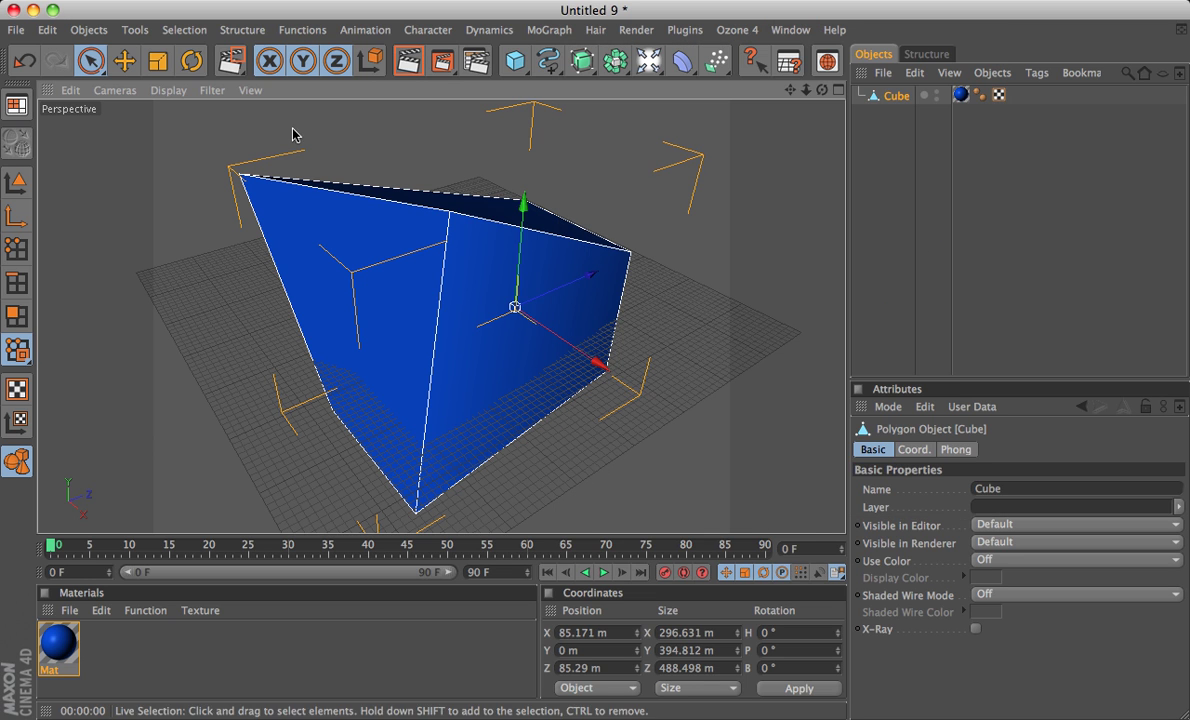
{"action": "left_click", "coordinate": [18, 105]}
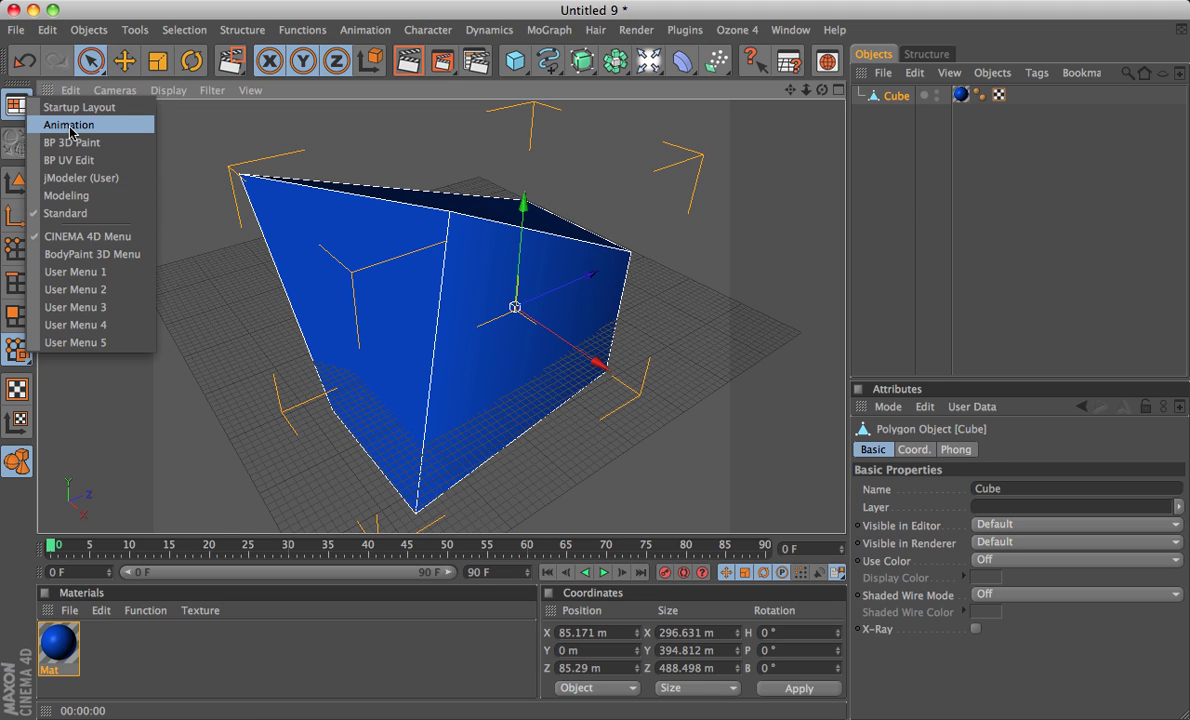
{"action": "left_click", "coordinate": [82, 178]}
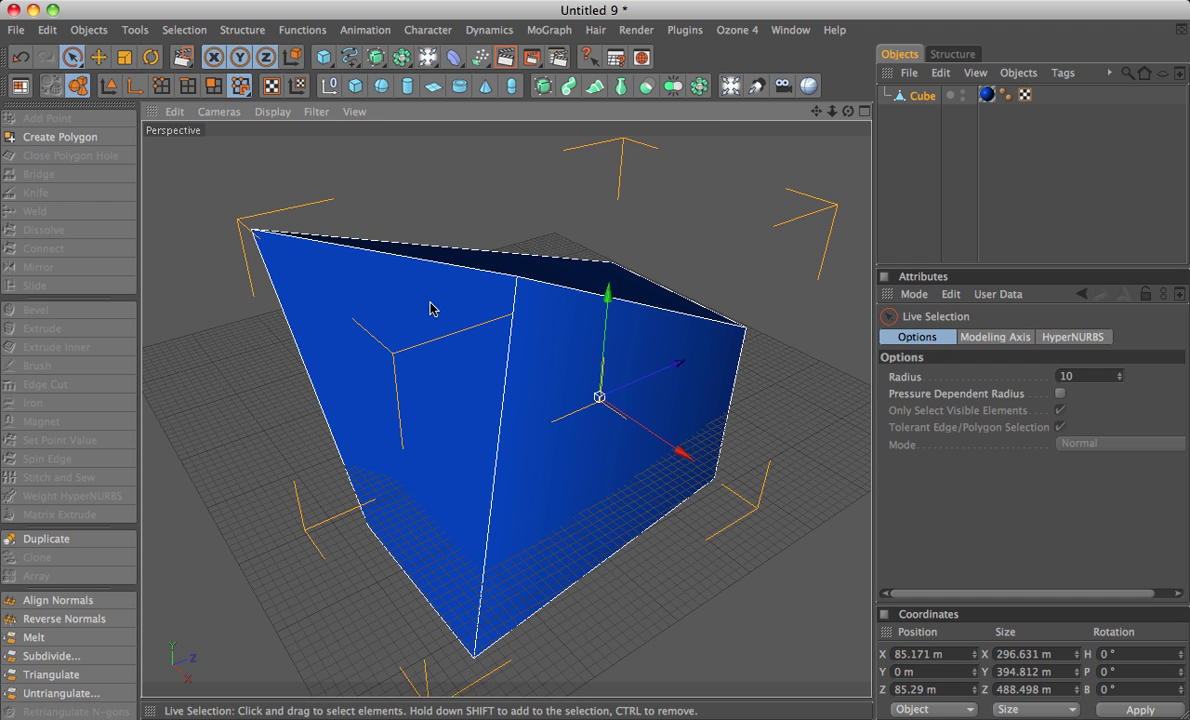
- Switch the interface back to the Standard layout and look over the layout choices
{"action": "left_click", "coordinate": [20, 87]}
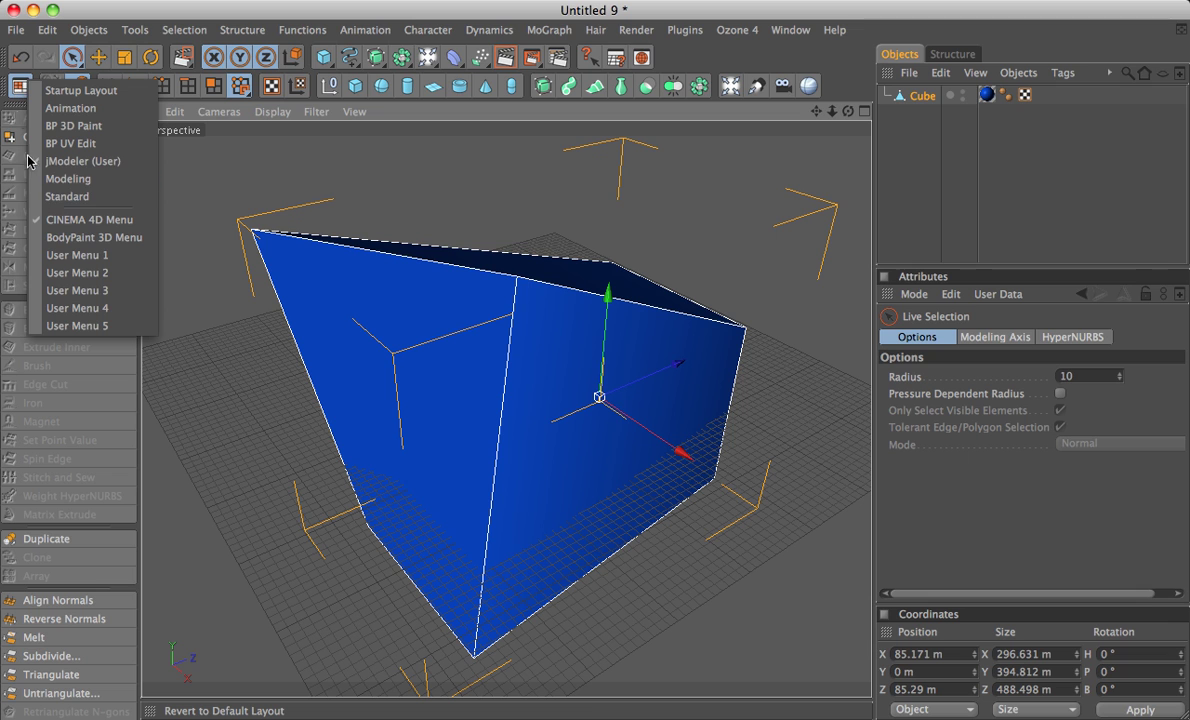
{"action": "left_click", "coordinate": [51, 205]}
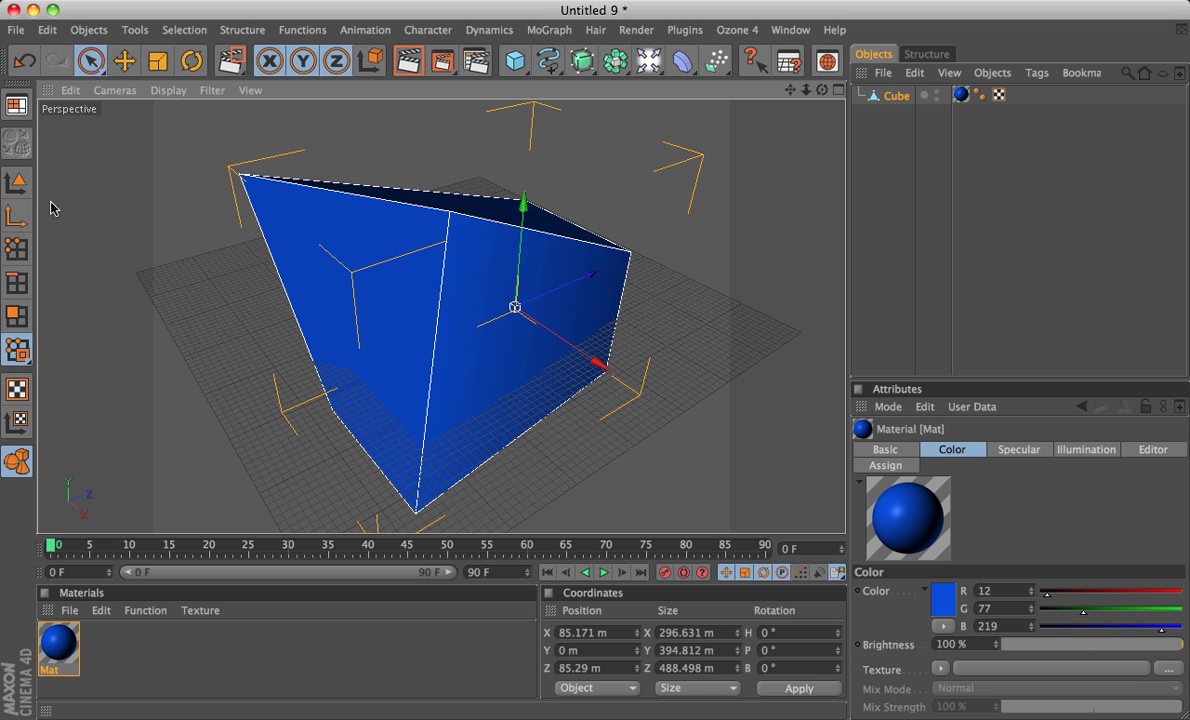
{"action": "left_click", "coordinate": [16, 104]}
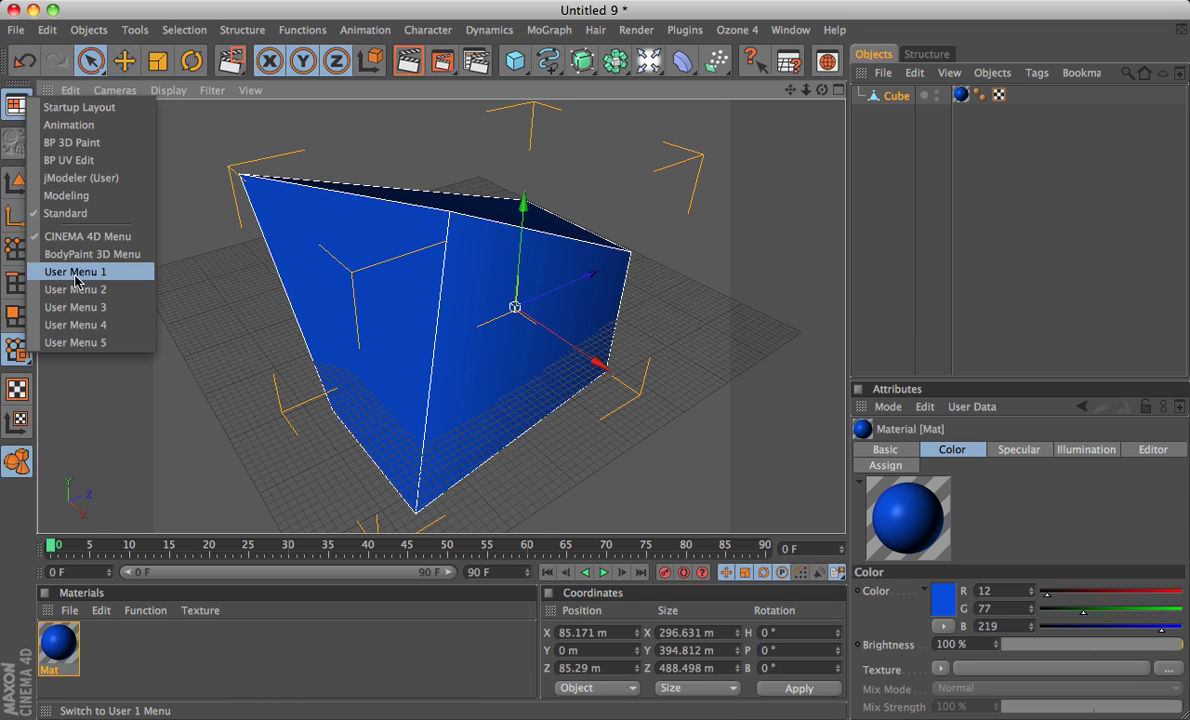
{"action": "left_click", "coordinate": [12, 113]}
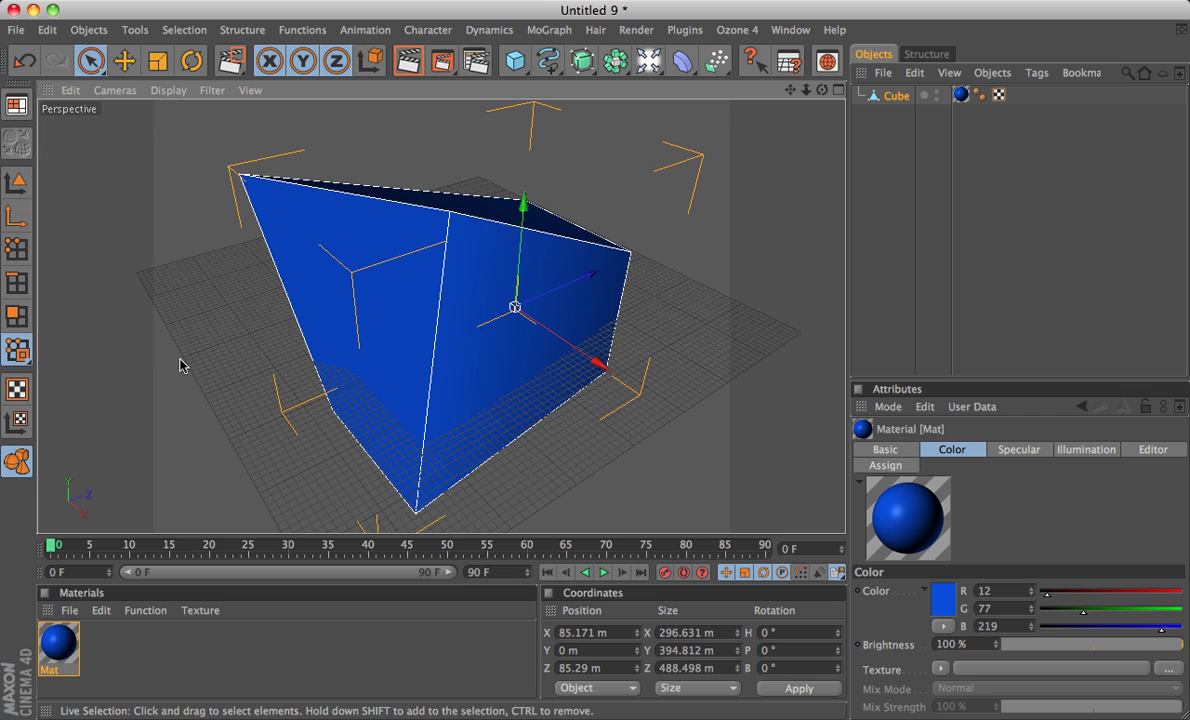
- Examine the Window, Functions, Selection and Structure command groups in the radial pop-up menu at the cursor
{"action": "scroll", "coordinate": [180, 365], "scroll_direction": "down", "scroll_amount": 3}
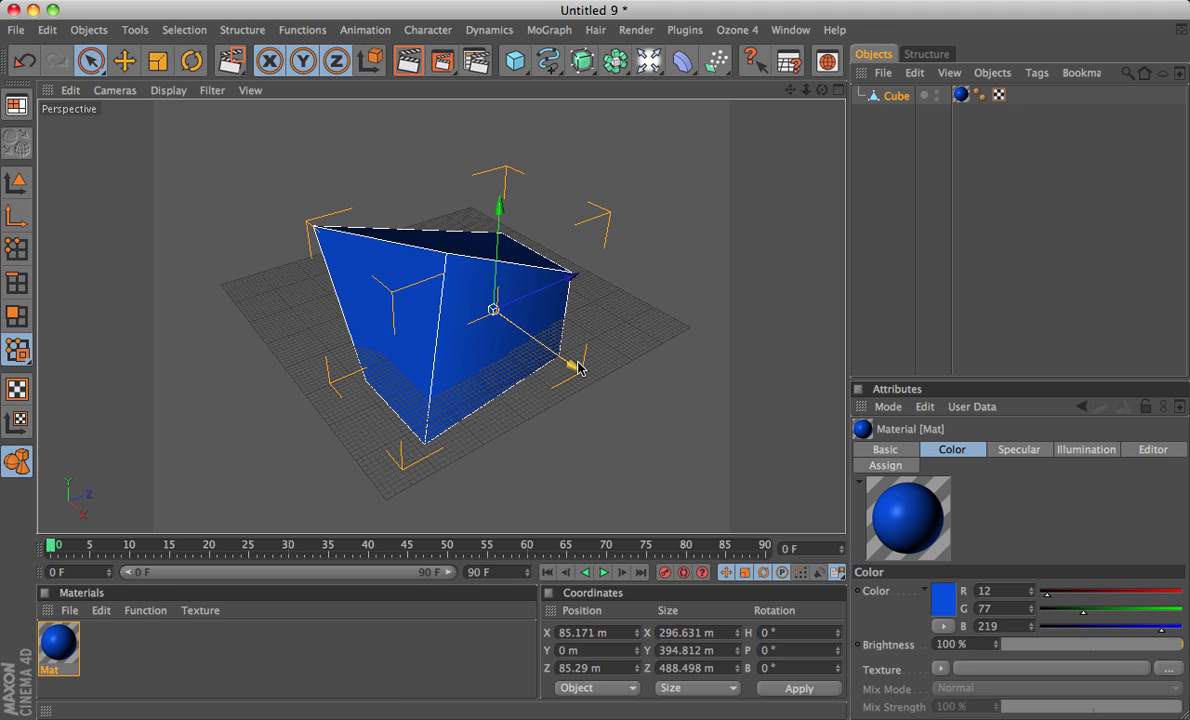
{"action": "key", "text": "v"}
{"action": "mouse_move", "coordinate": [540, 342]}
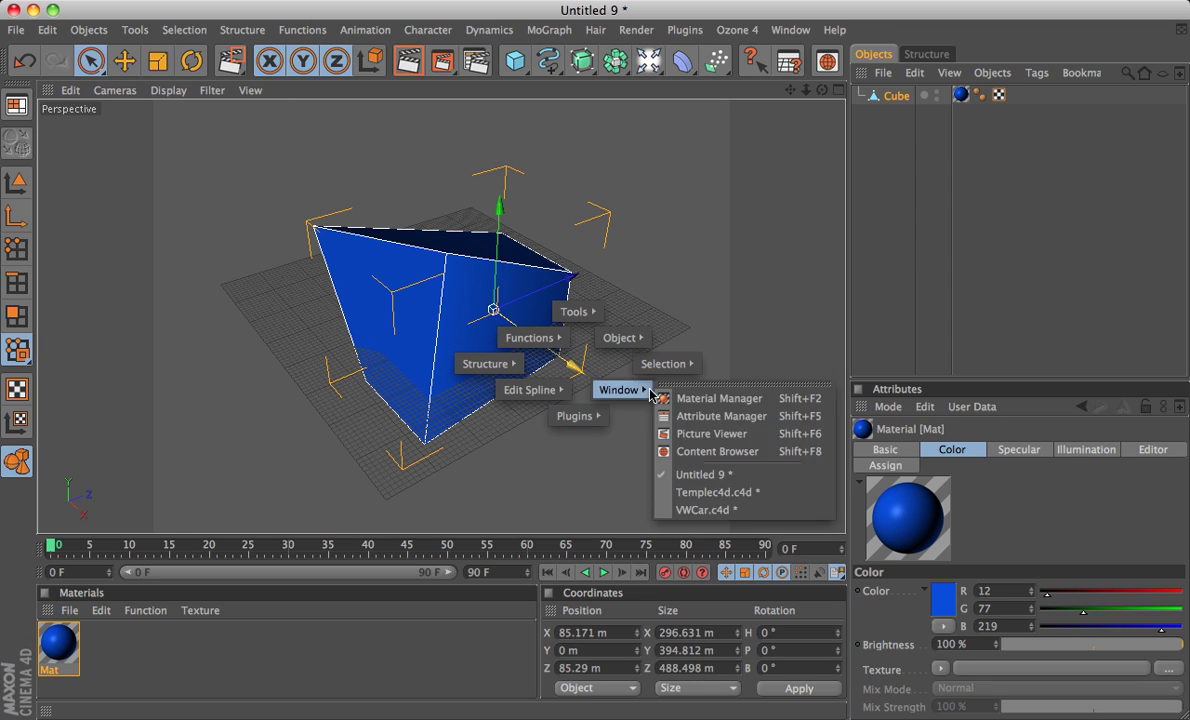
{"action": "left_click", "coordinate": [735, 280]}
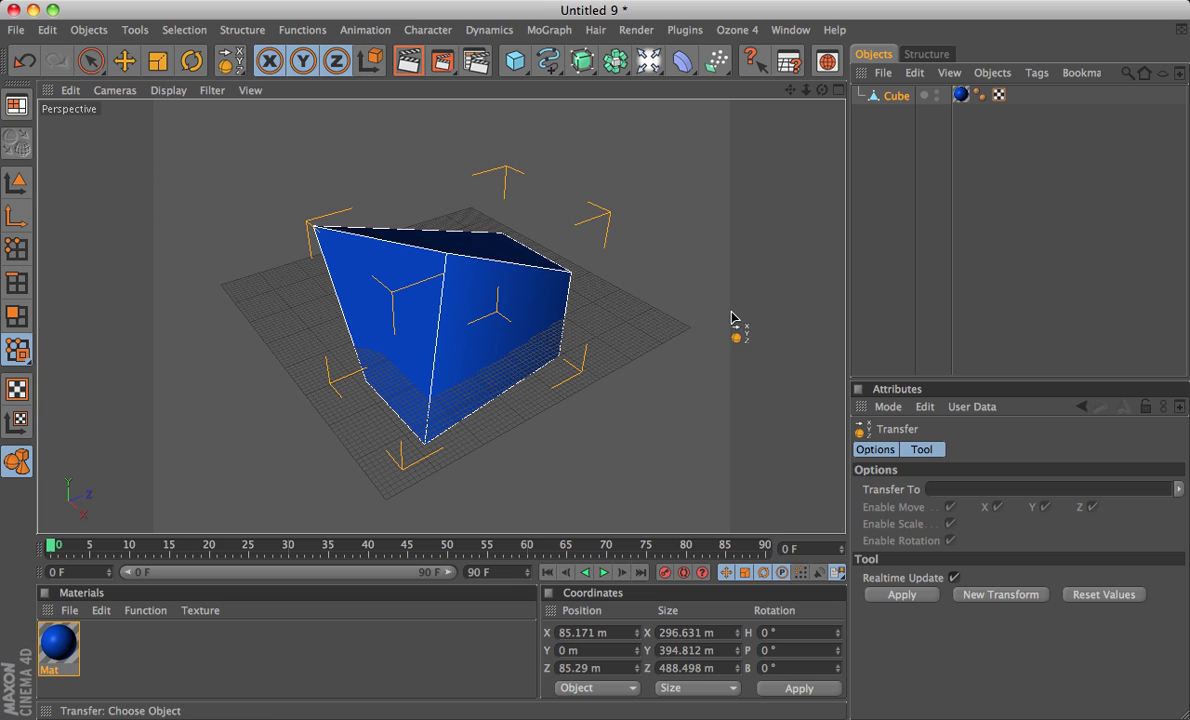
{"action": "key", "text": "space"}
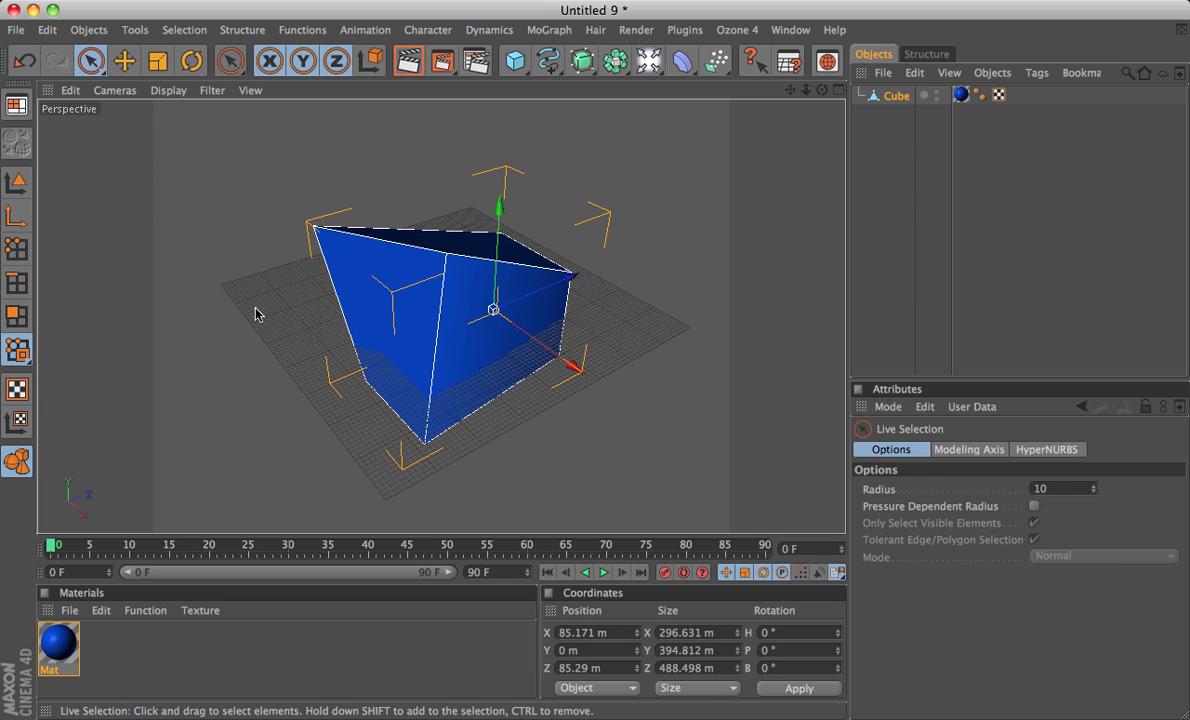
{"action": "key", "text": "v"}
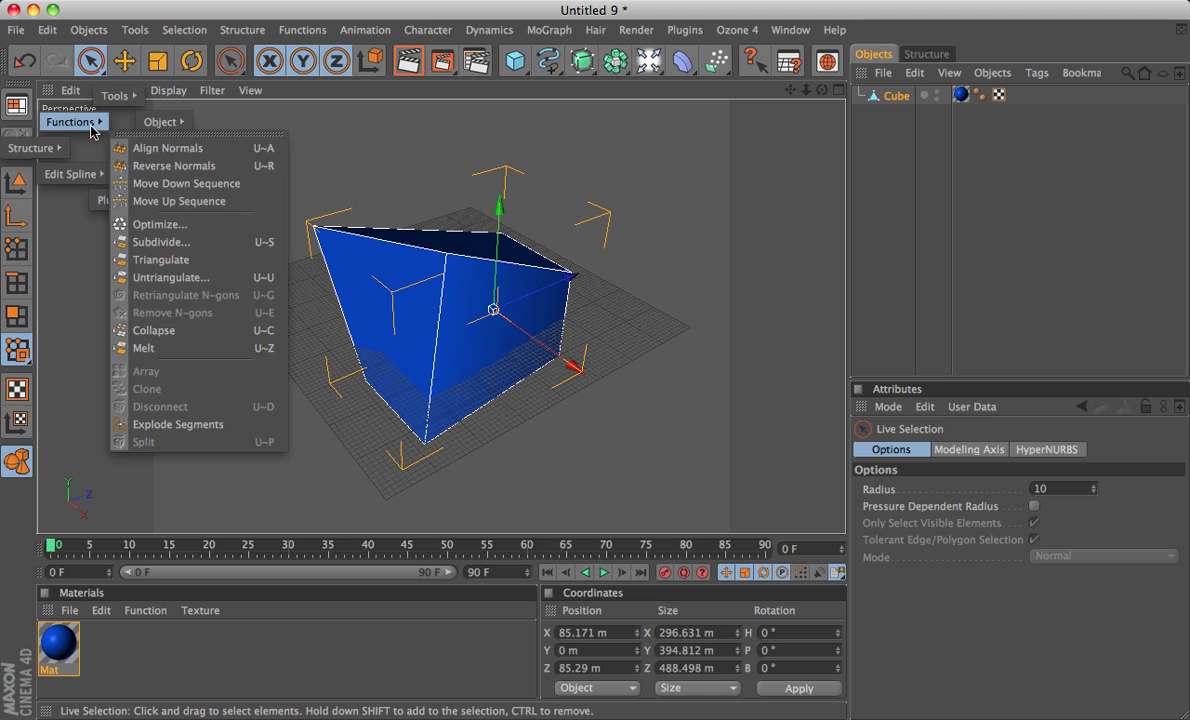
{"action": "mouse_move", "coordinate": [49, 150]}
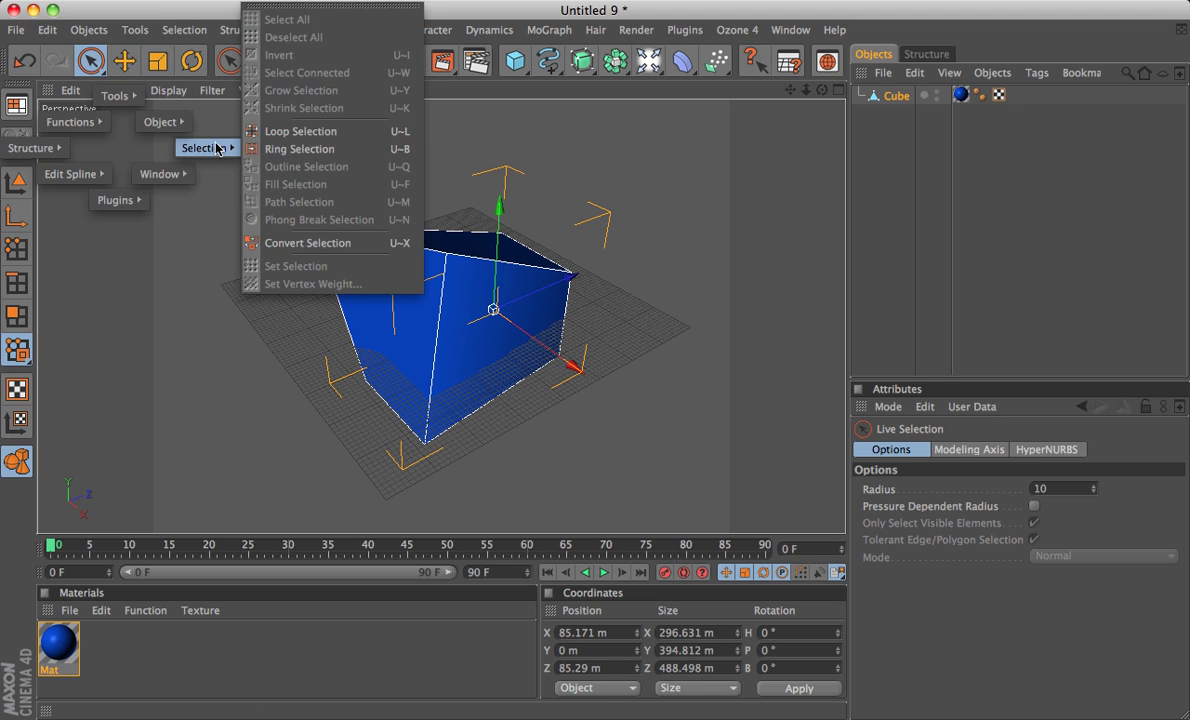
{"action": "left_click", "coordinate": [305, 280]}
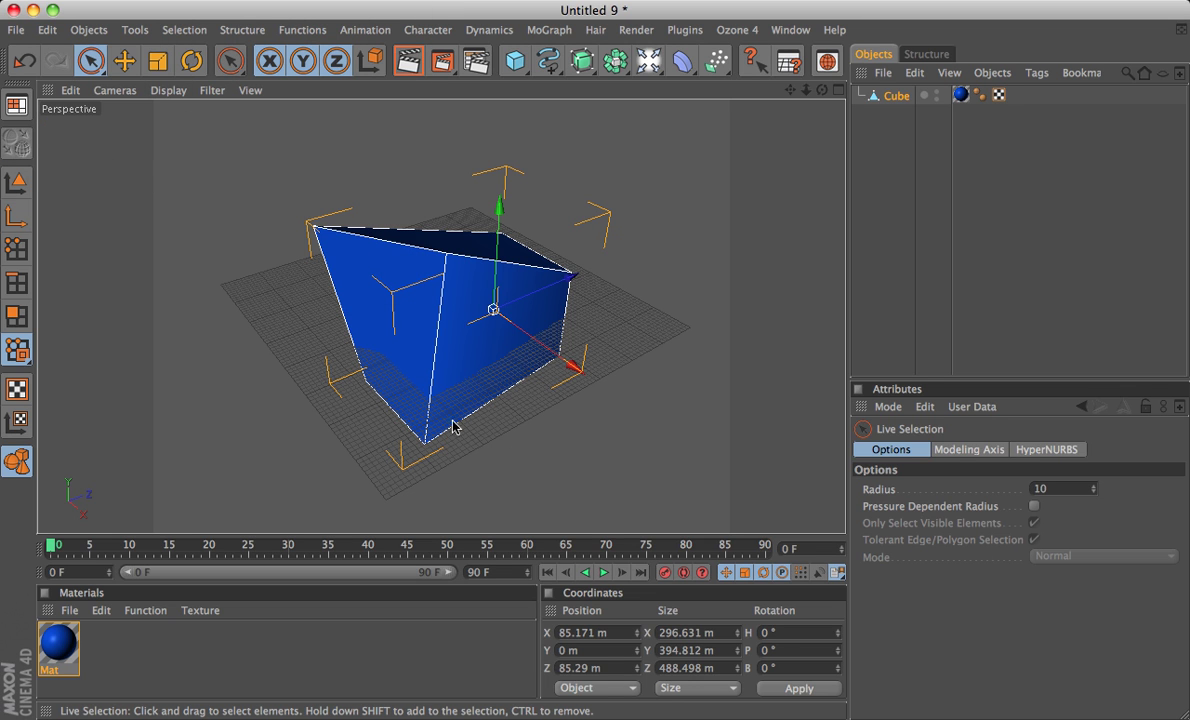
{"action": "key", "text": "v"}
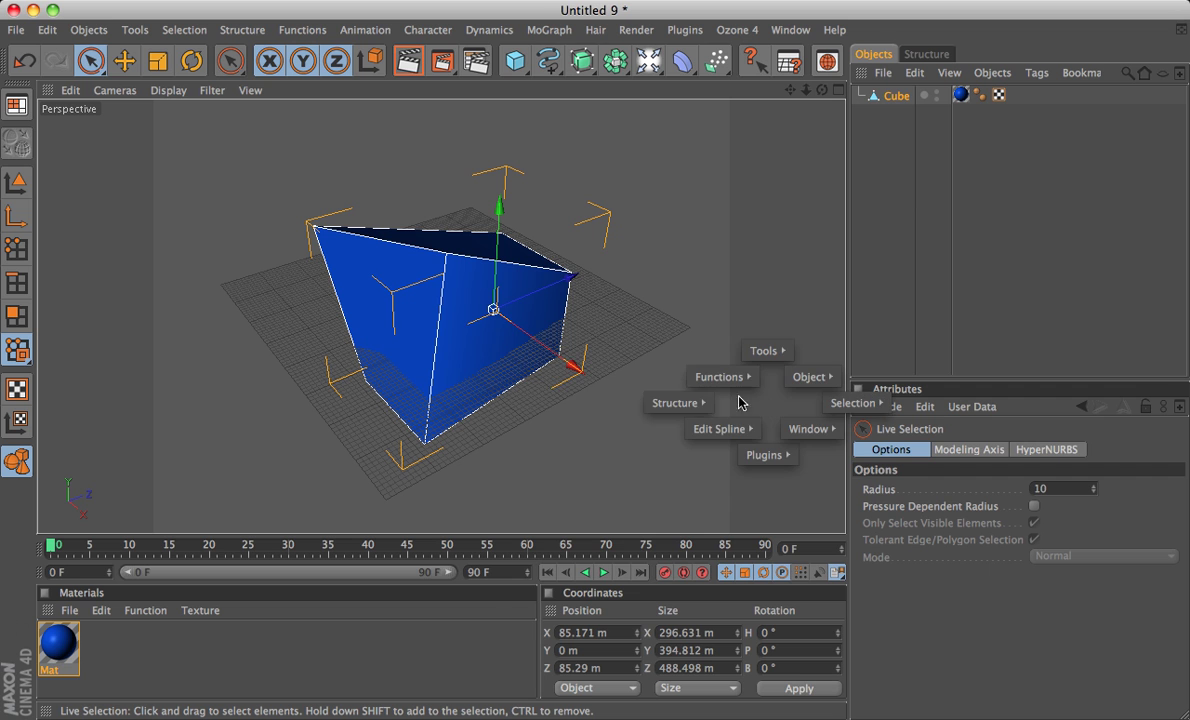
{"action": "mouse_move", "coordinate": [680, 402]}
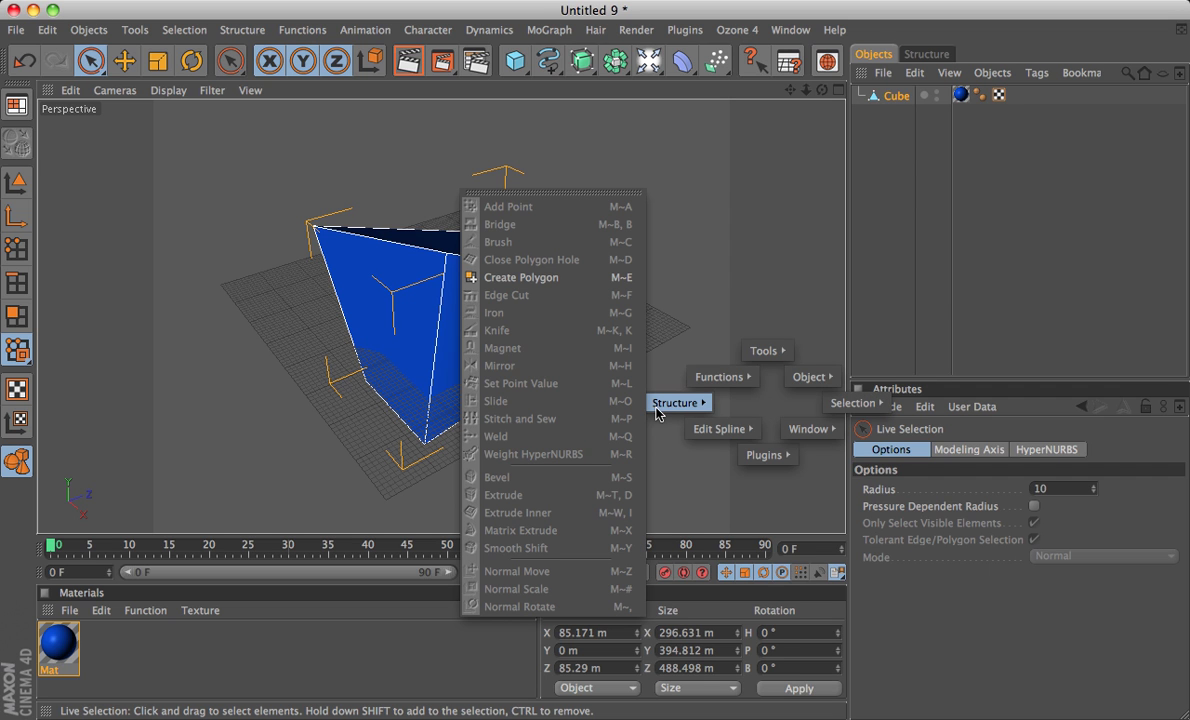
{"action": "left_click", "coordinate": [280, 240]}
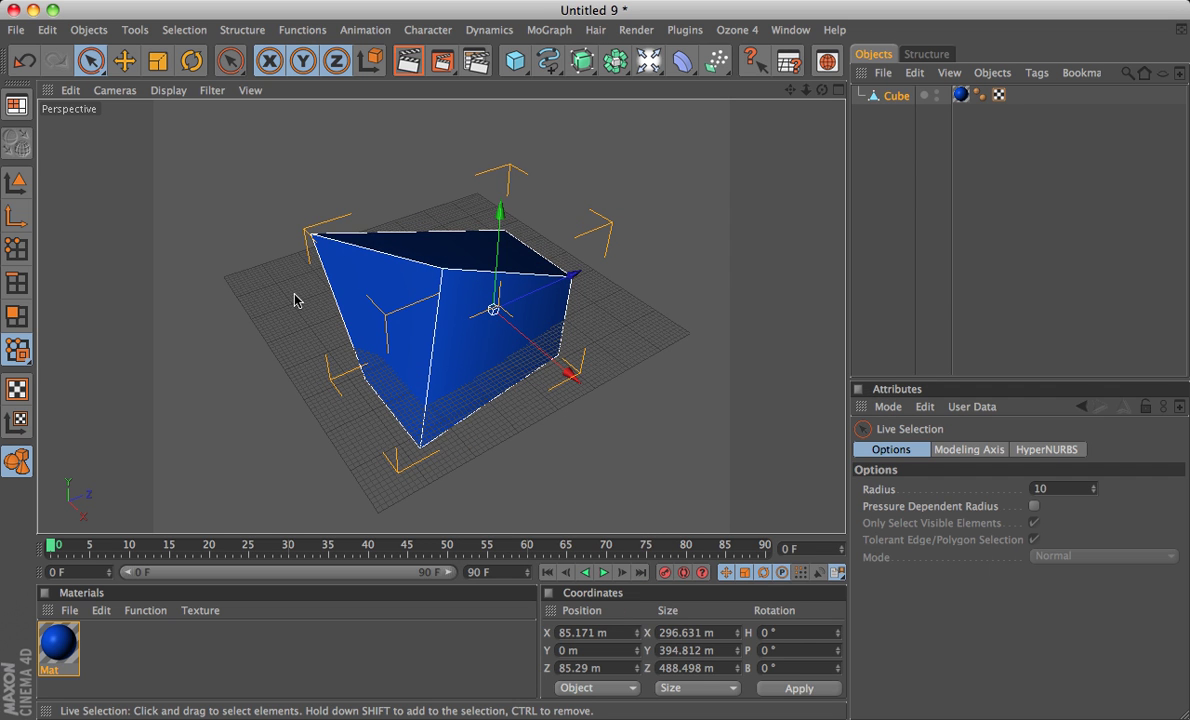
- Examine the cube from other sides, the Functions commands and the pop-up list of their two-key shortcuts
{"action": "left_click_drag", "start_coordinate": [295, 300], "coordinate": [220, 248], "text": "alt"}
{"action": "middle_click_drag", "start_coordinate": [255, 289], "coordinate": [79, 358], "text": "alt"}
{"action": "left_click_drag", "start_coordinate": [262, 290], "coordinate": [125, 275], "text": "alt"}
{"action": "middle_click_drag", "start_coordinate": [258, 285], "coordinate": [320, 306], "text": "alt"}
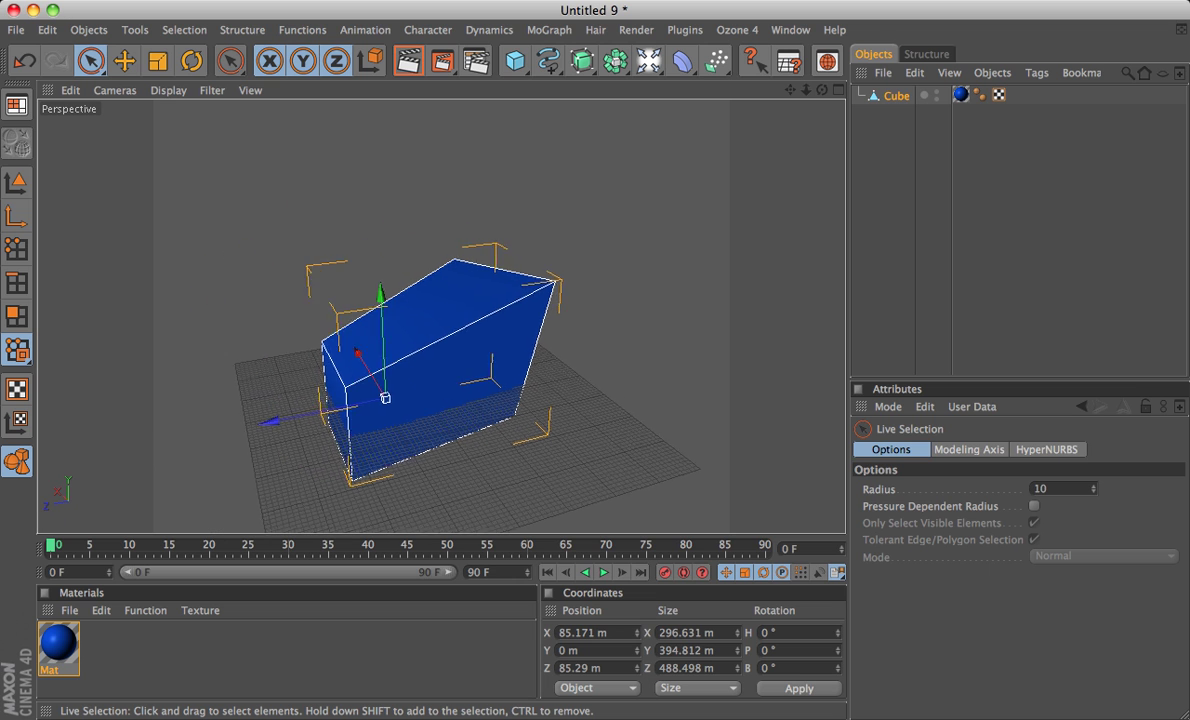
{"action": "left_click_drag", "start_coordinate": [263, 292], "coordinate": [240, 200], "text": "alt"}
{"action": "left_click", "coordinate": [302, 30]}
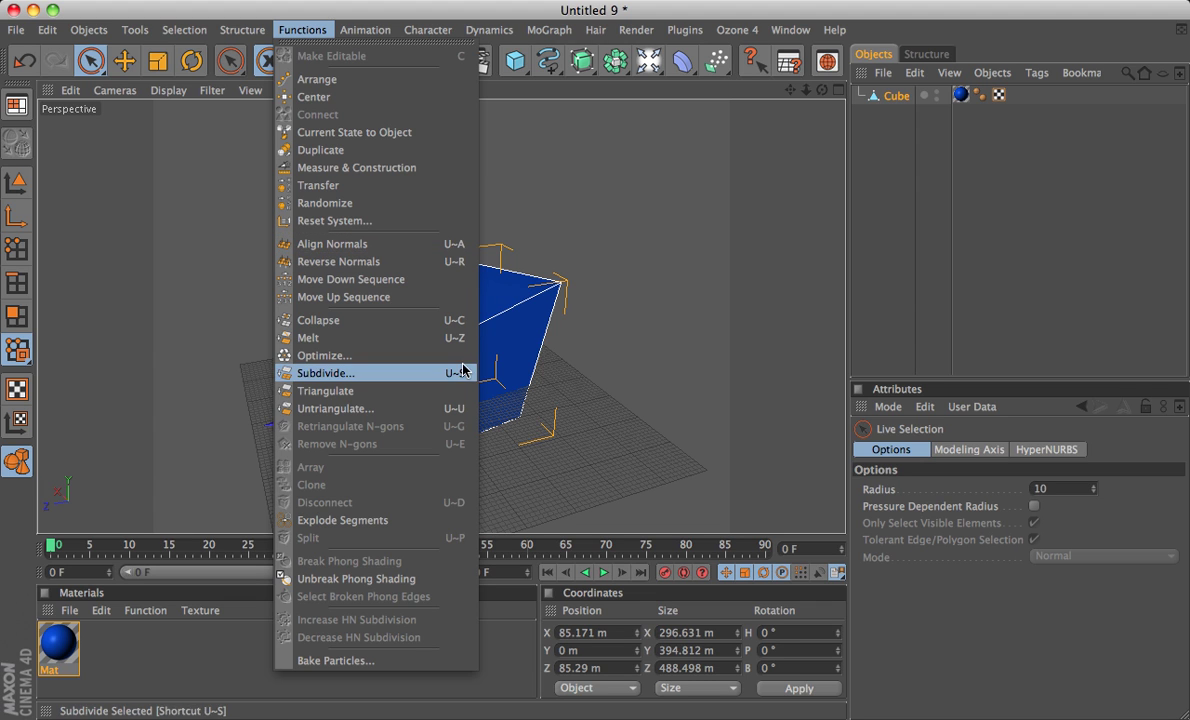
{"action": "left_click", "coordinate": [670, 265]}
{"action": "key", "text": "u"}
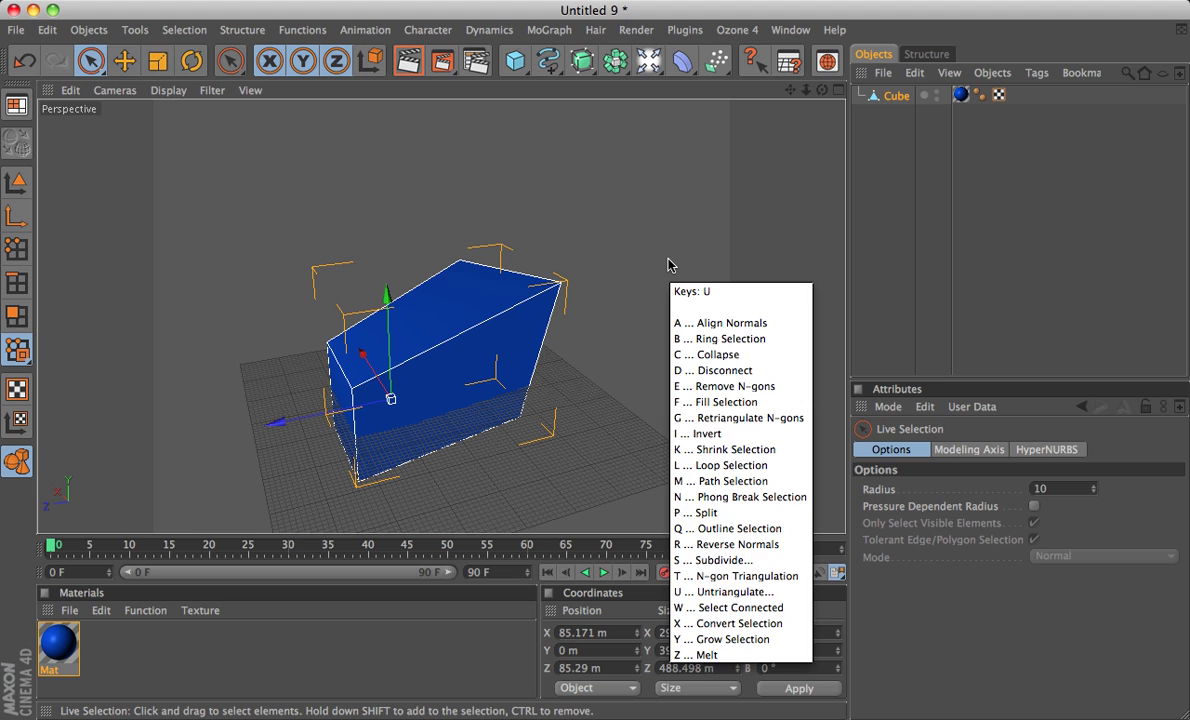
{"action": "key", "text": "Escape"}
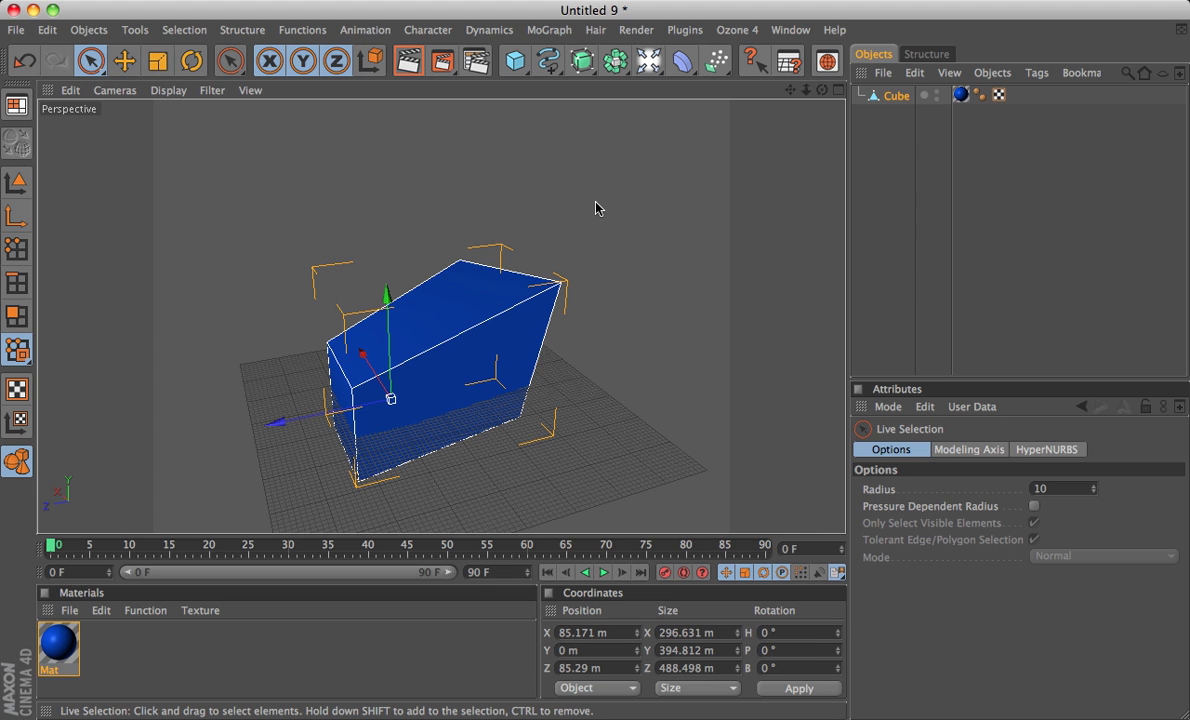
- Review the Structure commands and their shortcut list, try activating the Bridge tool and return to Live Selection
{"action": "key", "text": "u"}
{"action": "left_click", "coordinate": [300, 30]}
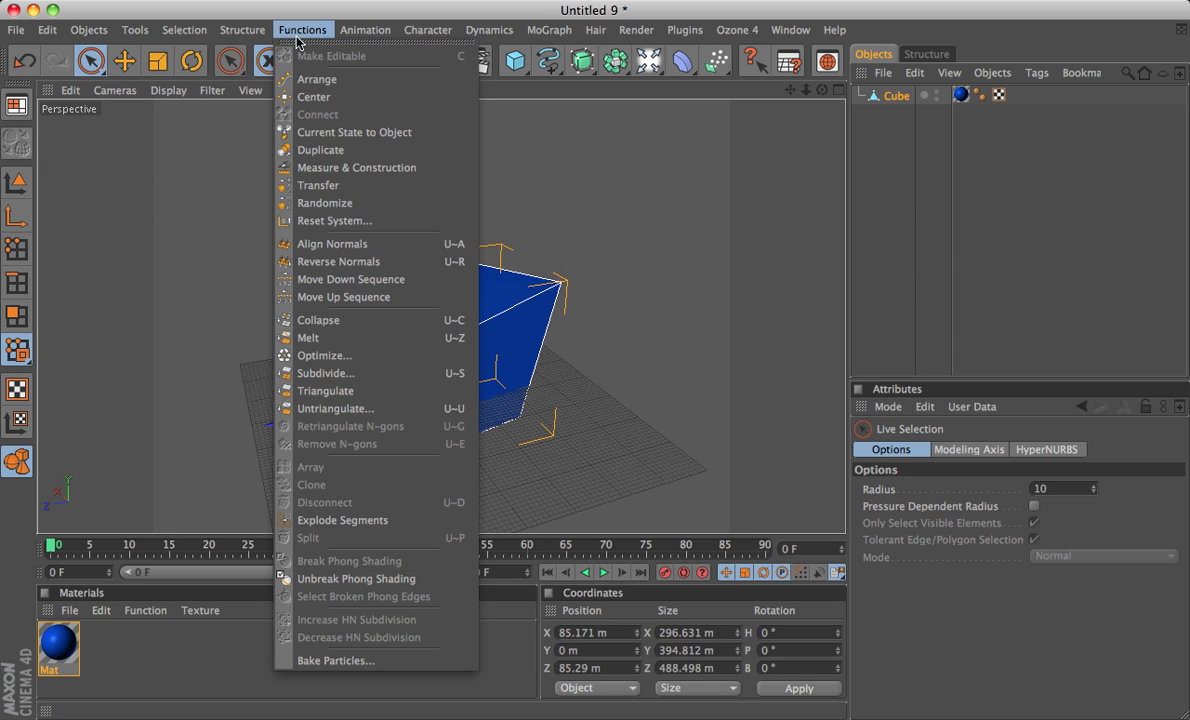
{"action": "mouse_move", "coordinate": [242, 30]}
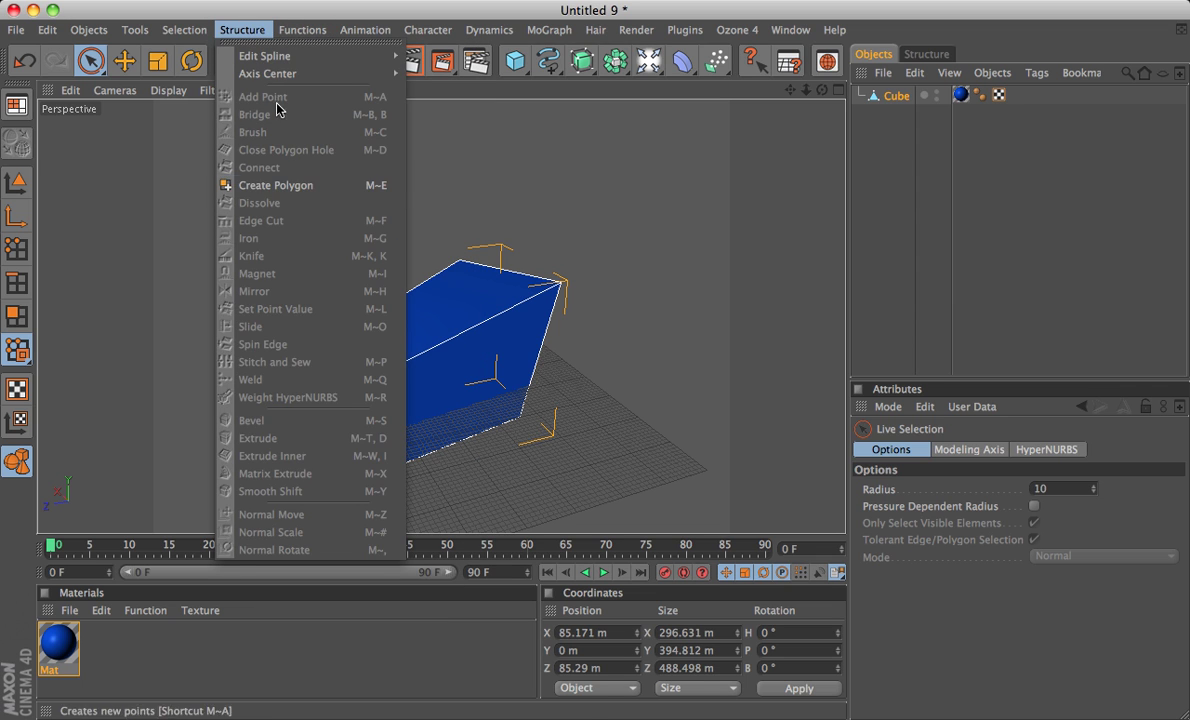
{"action": "left_click", "coordinate": [624, 212]}
{"action": "key", "text": "m"}
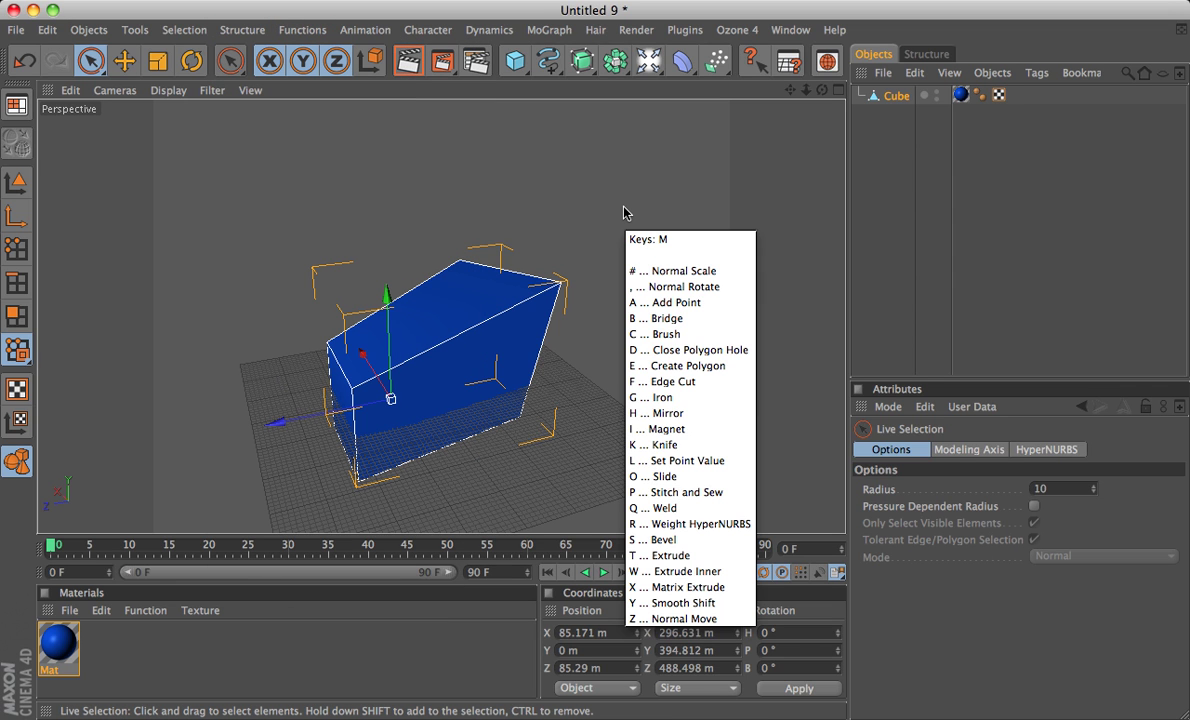
{"action": "key", "text": "b"}
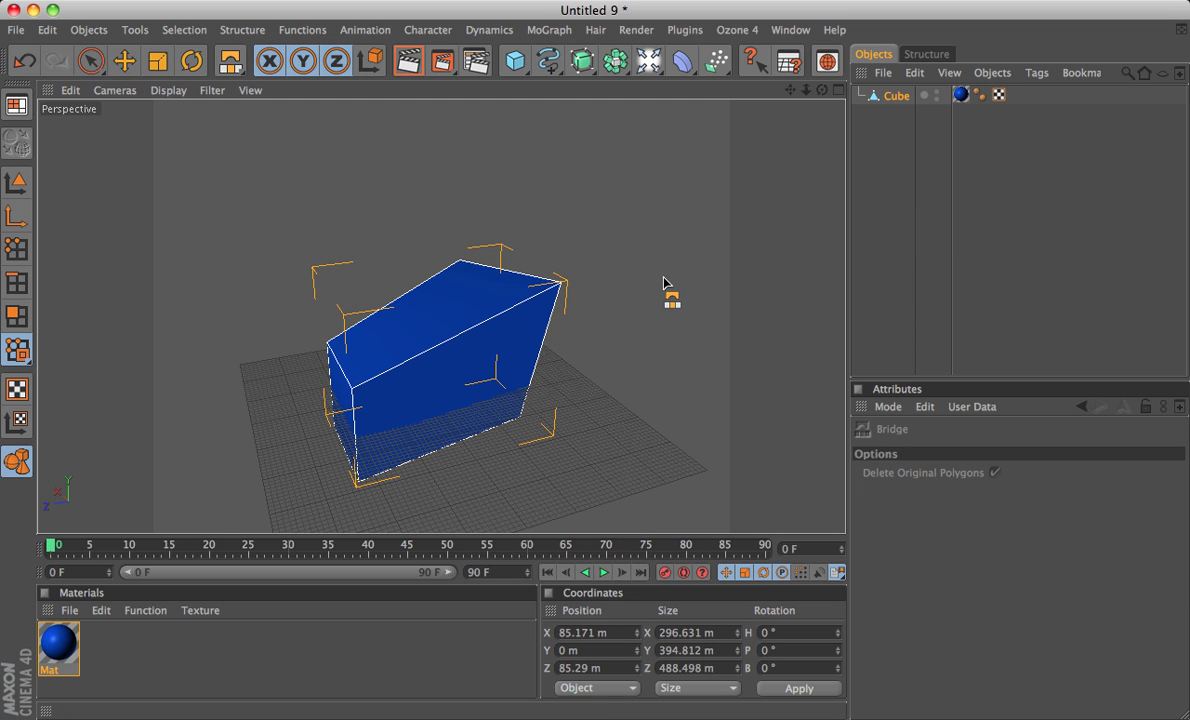
{"action": "key", "text": "space"}
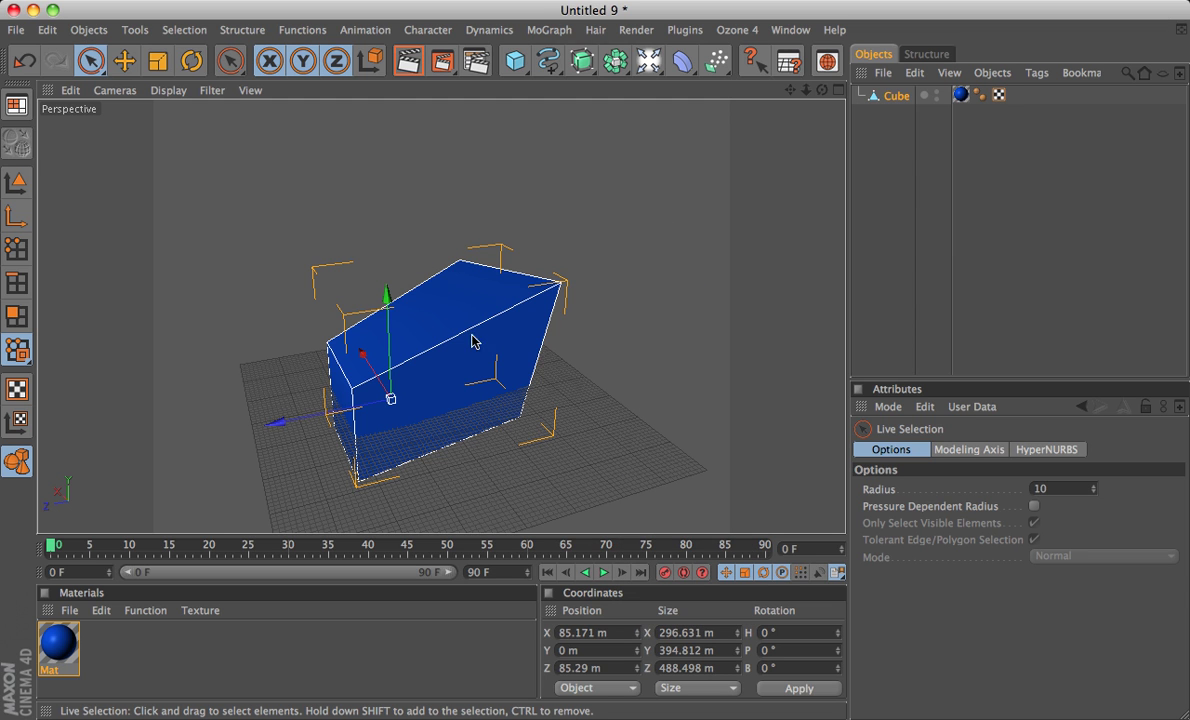
{"action": "left_click_drag", "start_coordinate": [440, 313], "coordinate": [413, 285], "text": "alt"}
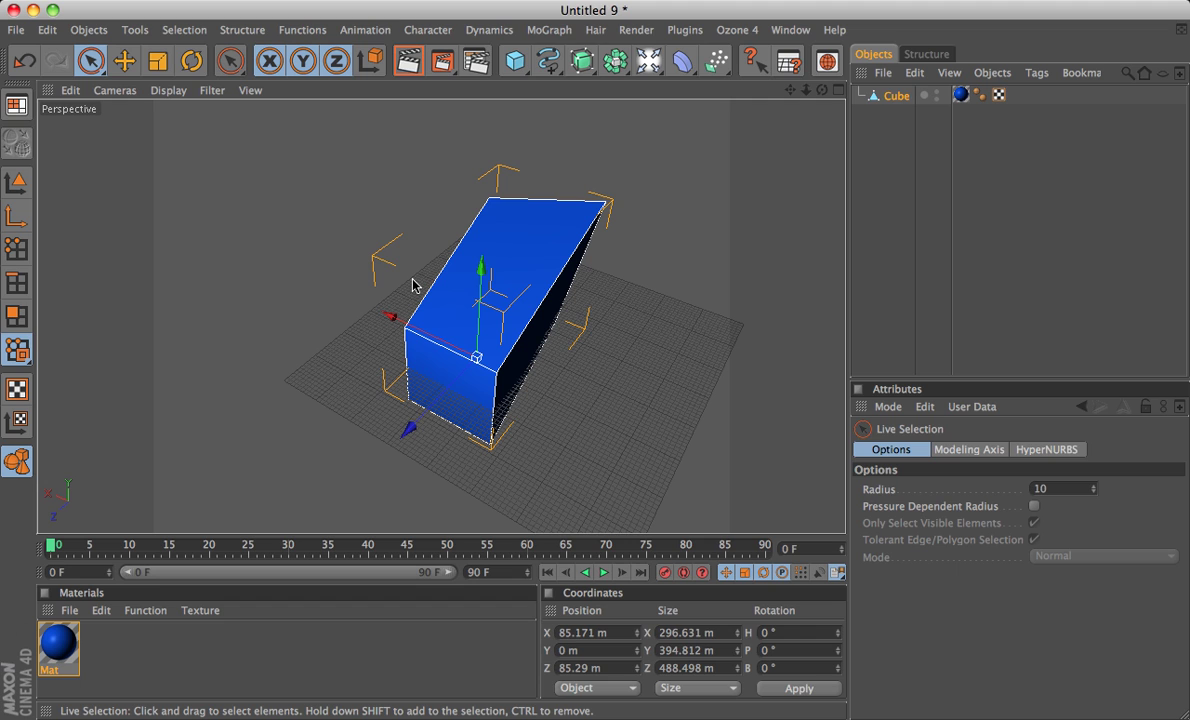